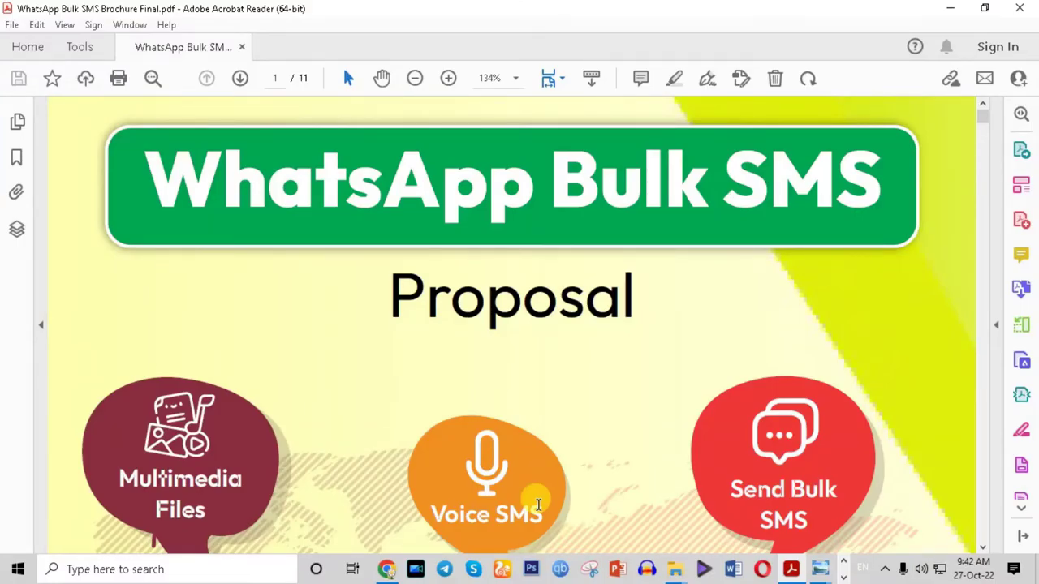
Scroll through the WhatsApp Bulk SMS Proposal brochure in Acrobat Reader, then bring up its Chrome copy
left_click_drag(985, 122, 982, 161)
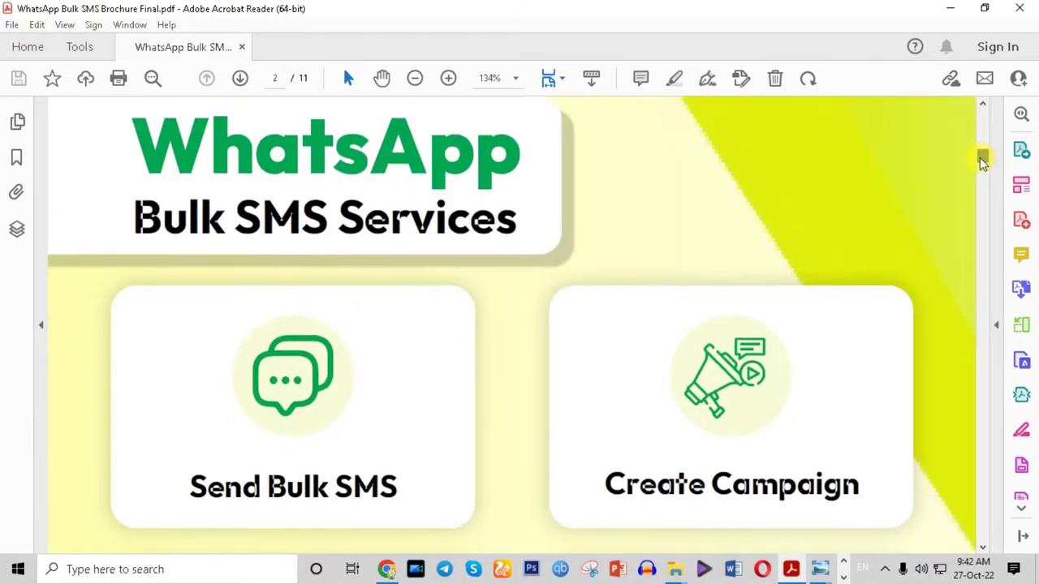
mouse_move(982, 161)
left_mouse_down()
mouse_move(979, 191)
mouse_move(980, 176)
left_mouse_up()
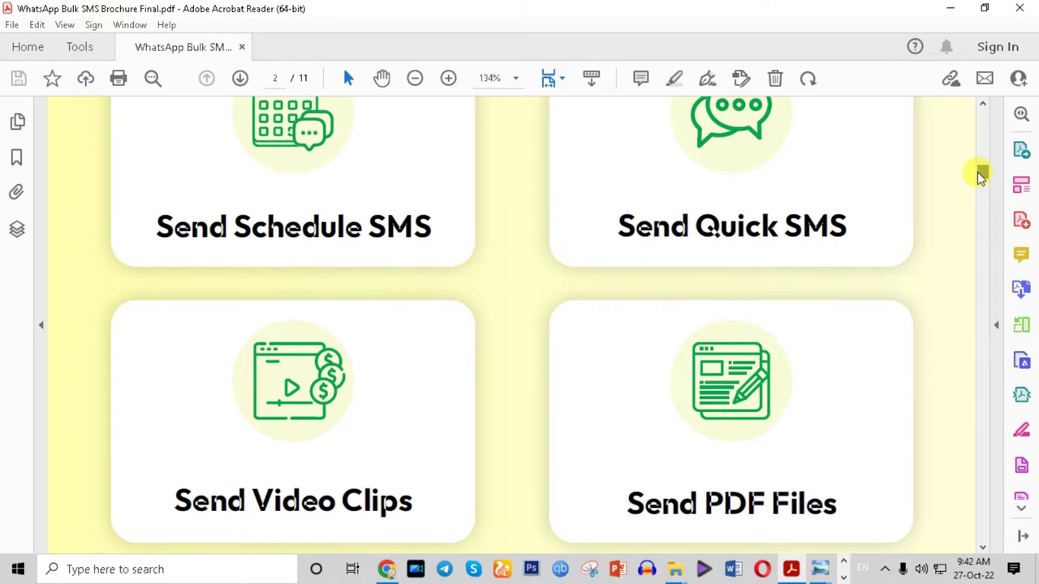
left_click_drag(979, 175, 979, 112)
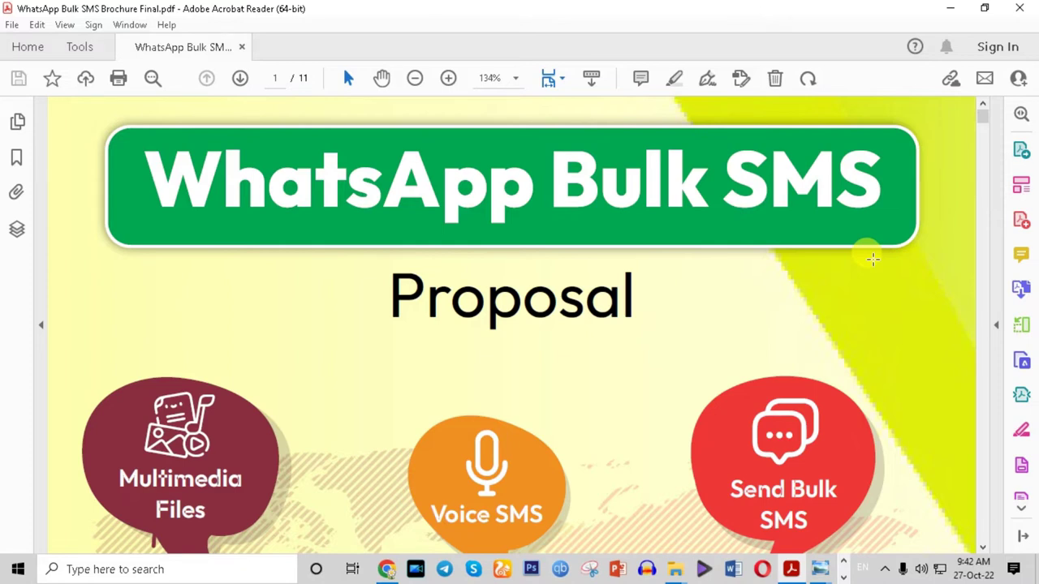
left_click(386, 569)
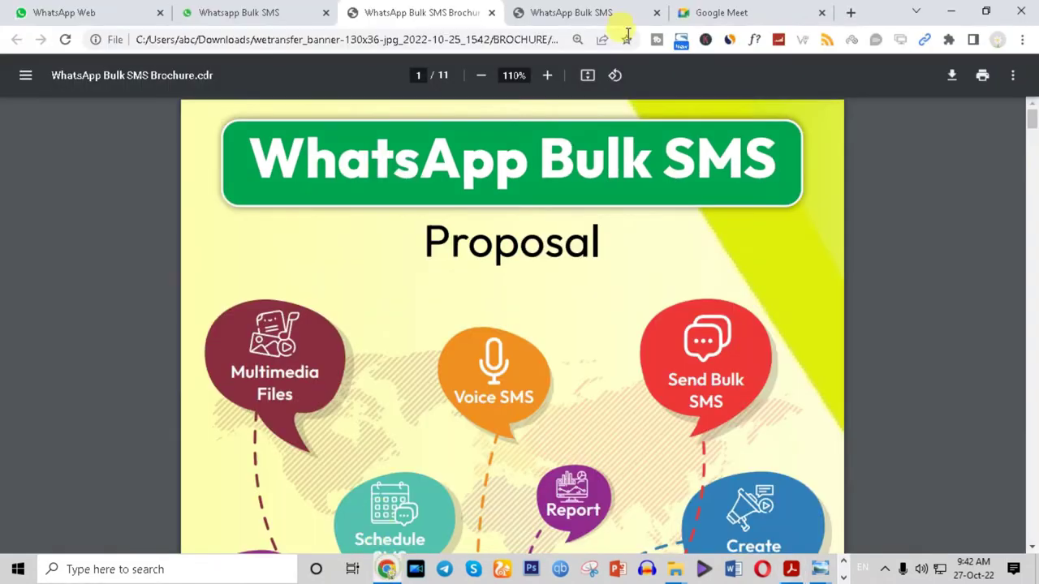
Open the WhatsApp Bulk SMS page and highlight the Promotional and Sell service bullets
left_click(617, 12)
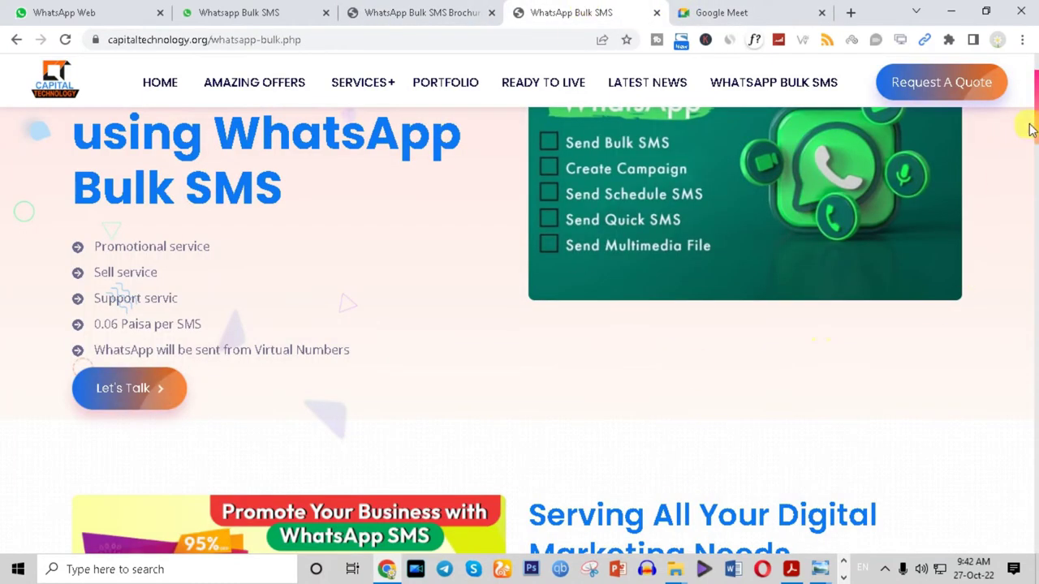
scroll(519, 325, "up", 2)
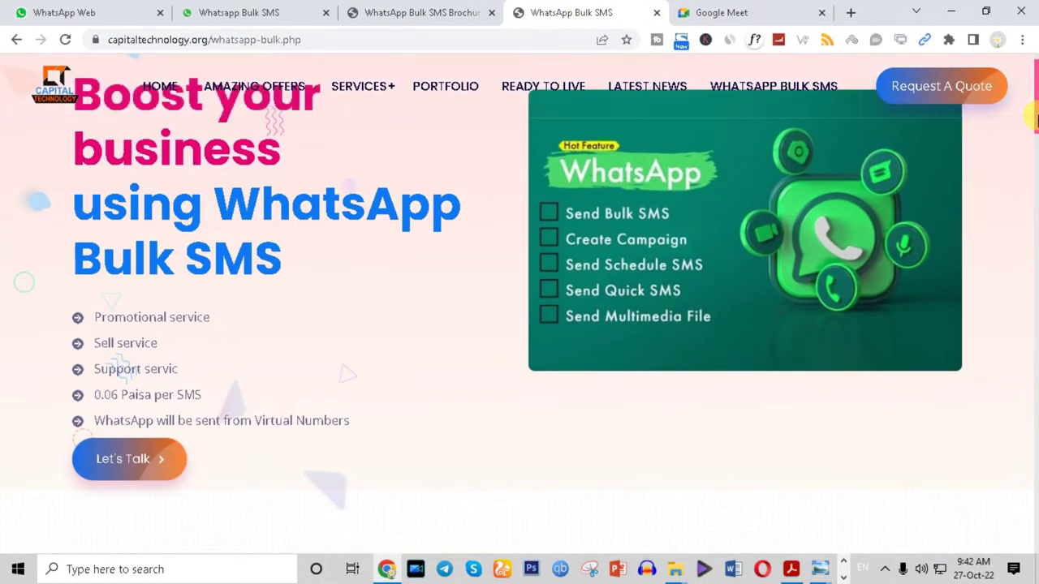
scroll(1035, 120, "up", 1)
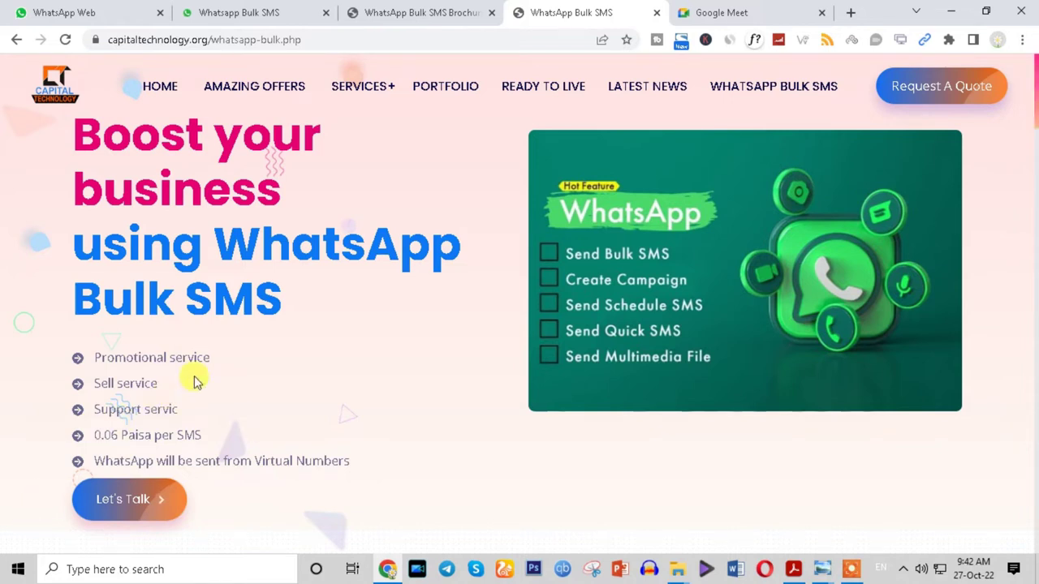
left_click_drag(215, 359, 89, 355)
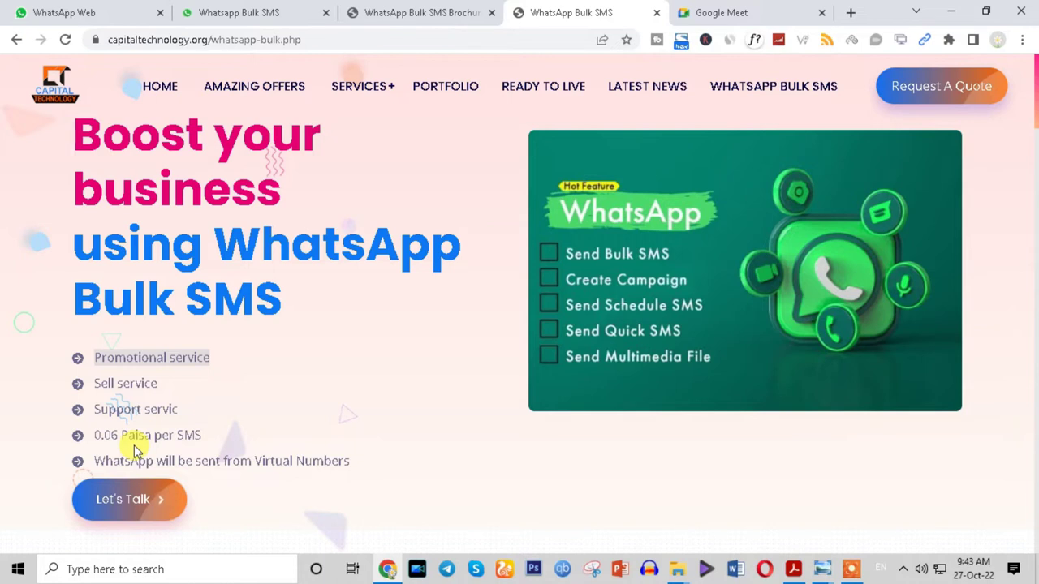
left_click_drag(158, 383, 81, 388)
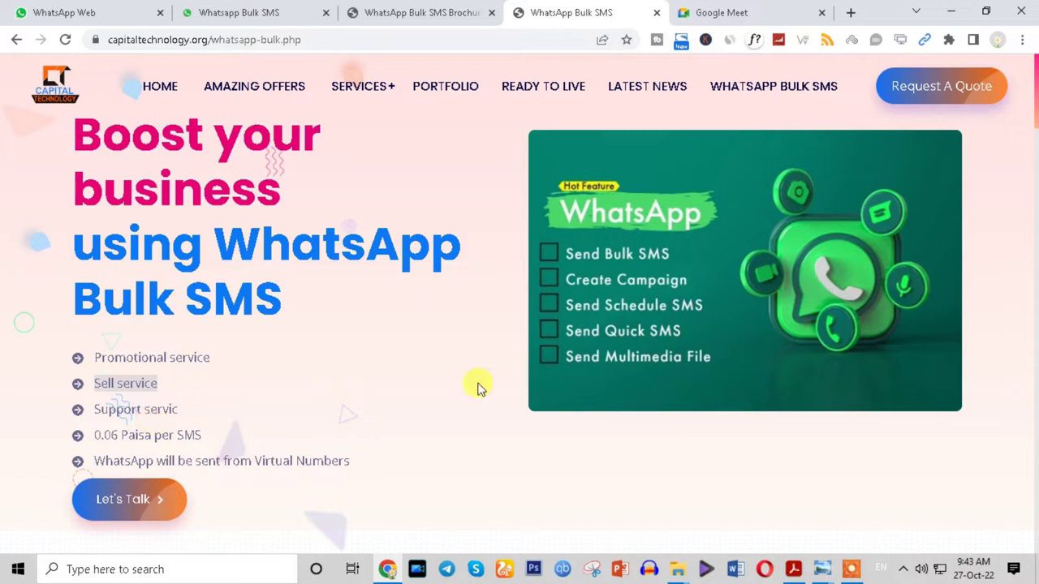
Scroll down toward the 10 AM–5 PM Saturday sending-time section
left_click_drag(1035, 104, 1036, 121)
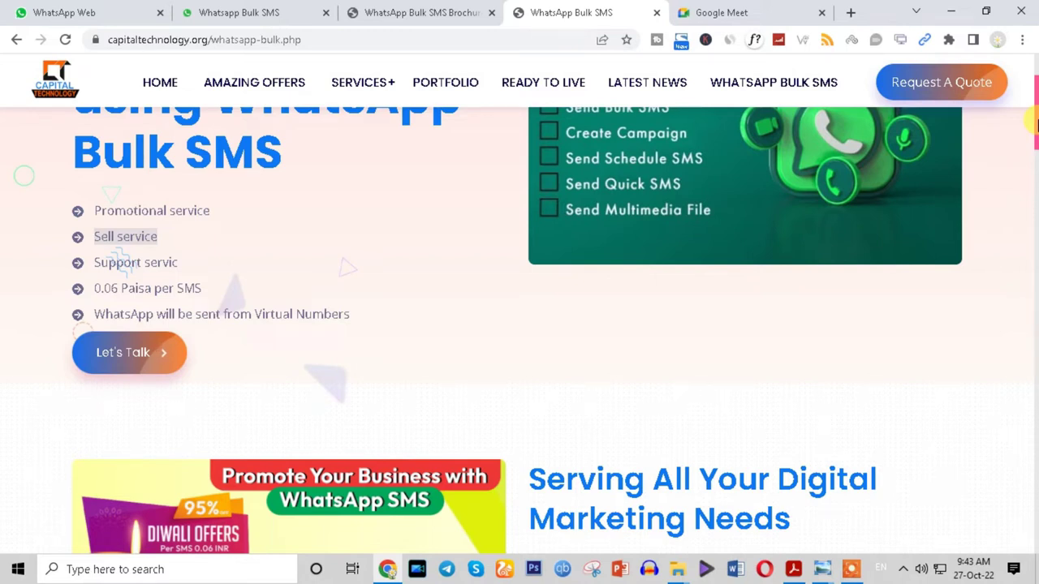
left_click_drag(1036, 123, 1035, 108)
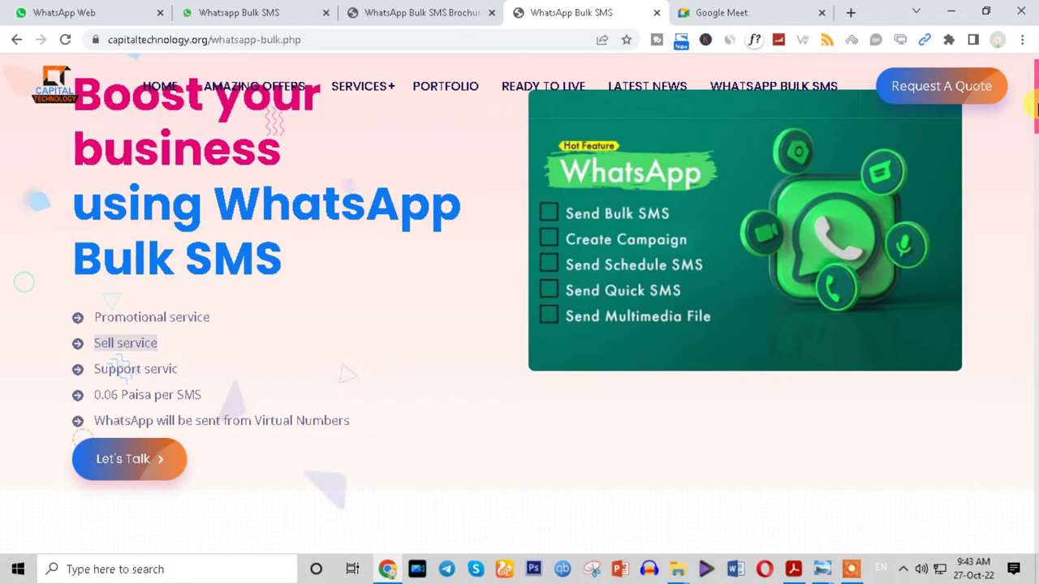
left_click_drag(1035, 109, 1032, 235)
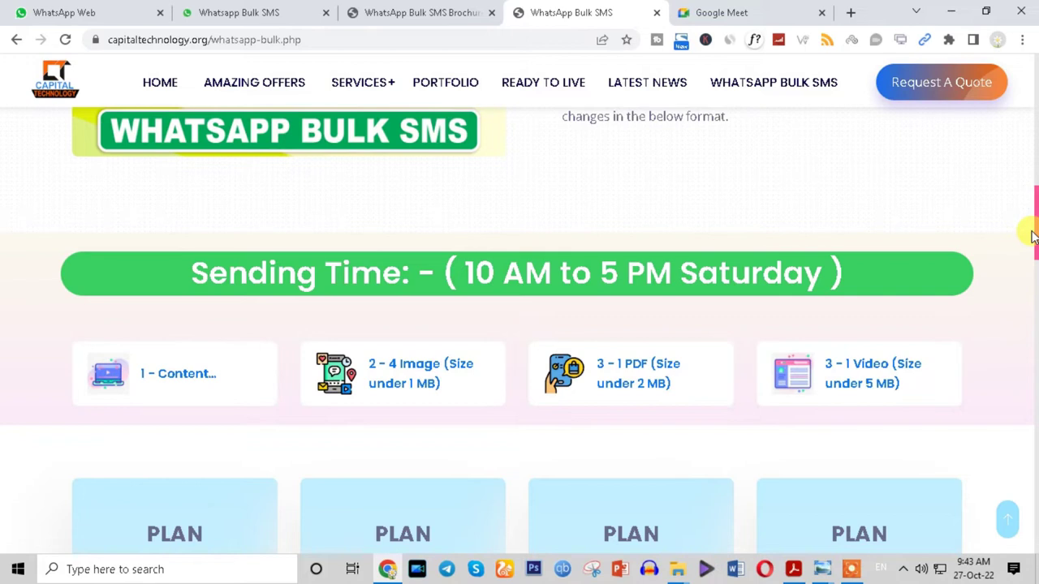
Scroll past the Sending Time banner and PLAN price cards to the demo dashboard showing 486 credit
scroll(1032, 236, "down", 1)
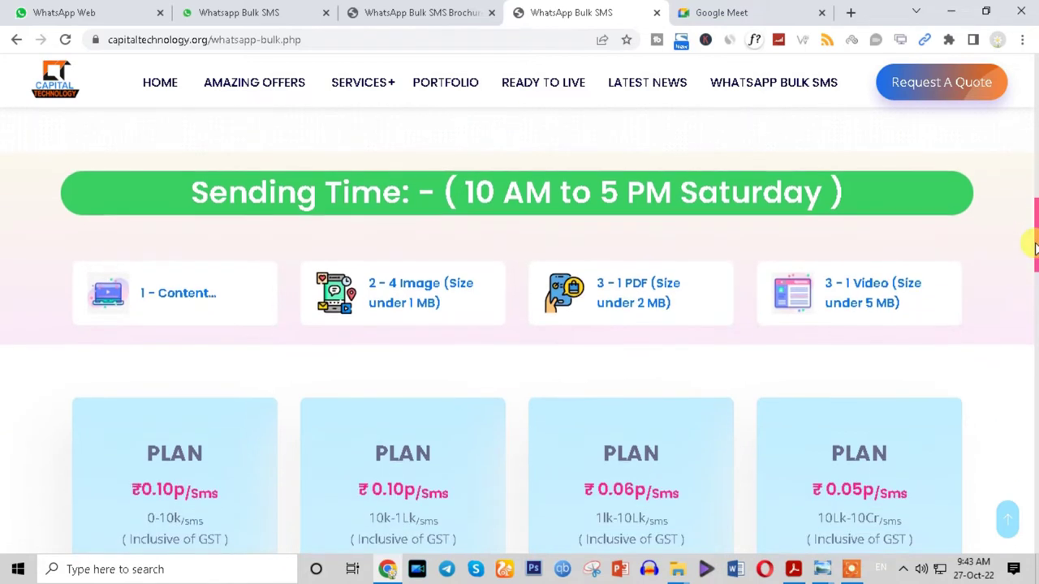
scroll(1030, 225, "up", 2)
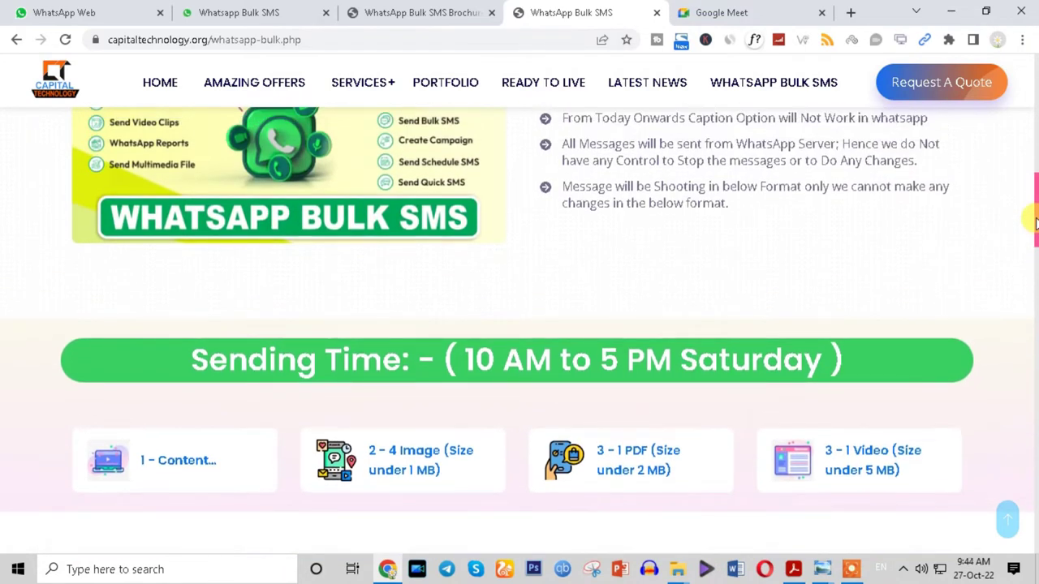
left_click_drag(1035, 221, 1034, 235)
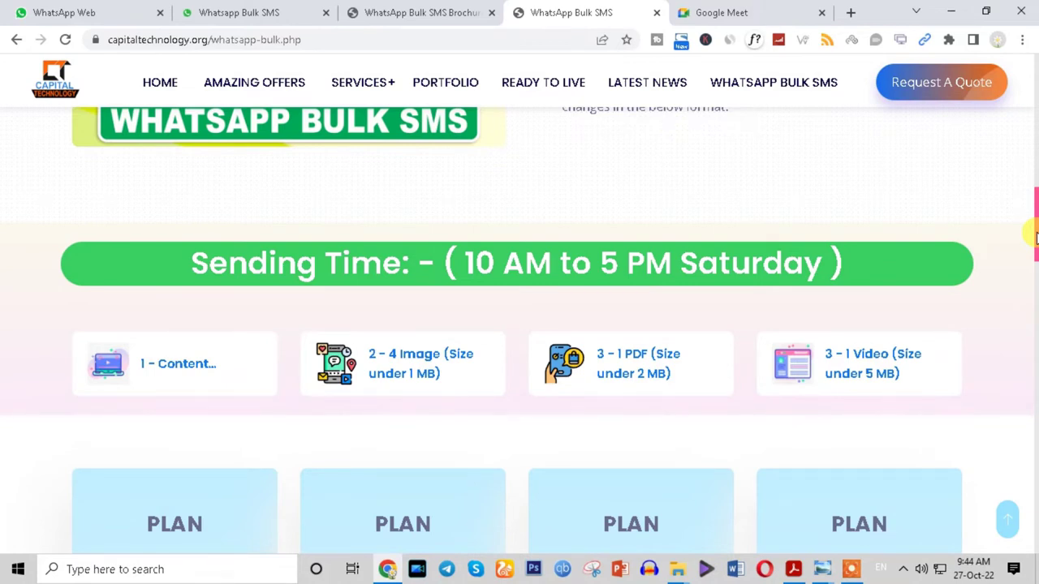
mouse_move(1036, 236)
left_mouse_down()
mouse_move(1029, 459)
mouse_move(1027, 436)
left_mouse_up()
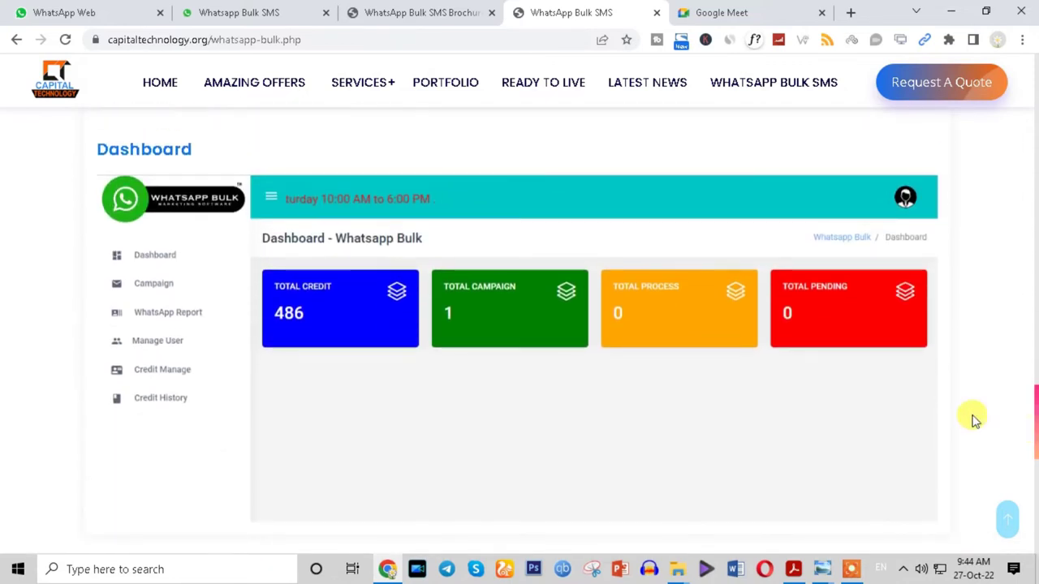
Show the demo's Credit Manage view and two-entry Credit History, then switch back to the brochure tab
left_click_drag(1029, 436, 1035, 410)
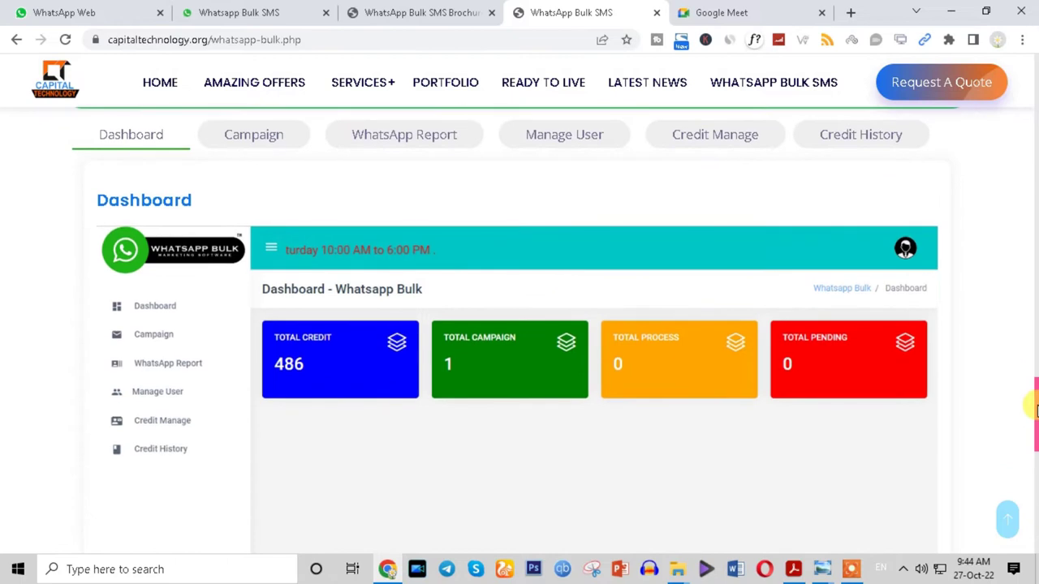
left_click(564, 133)
left_click(723, 146)
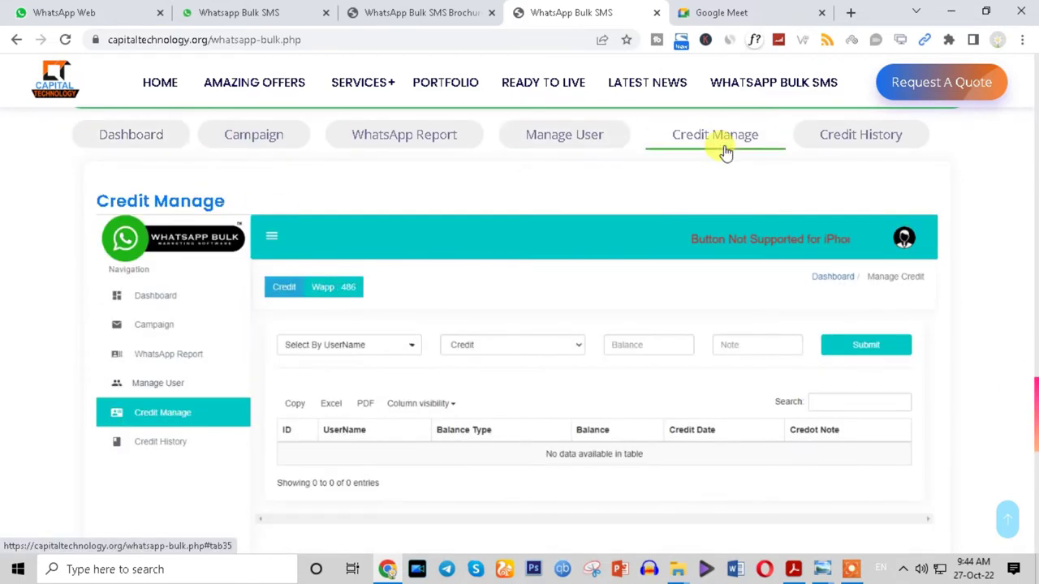
left_click(835, 145)
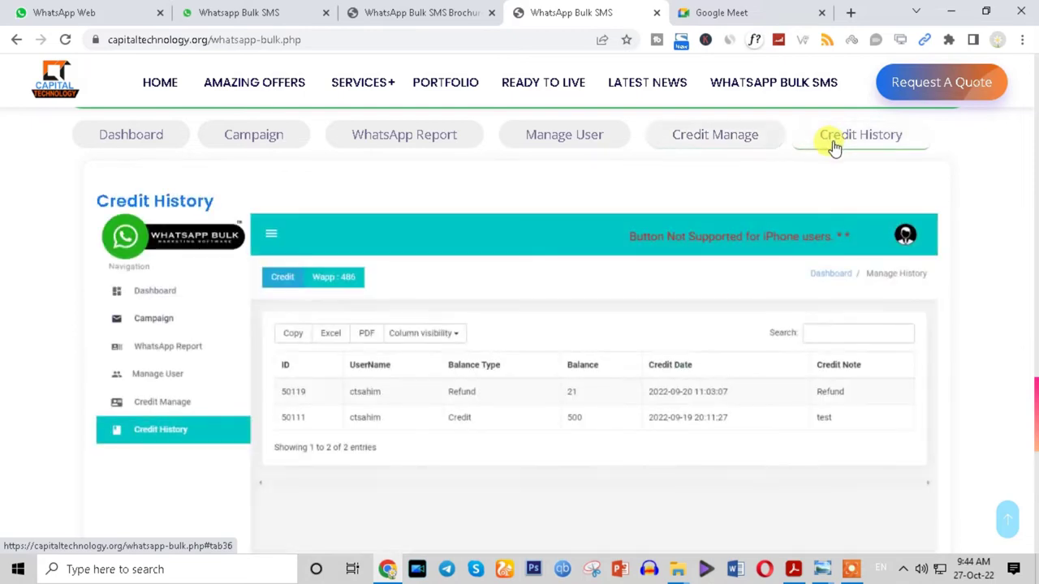
left_click_drag(1031, 408, 1035, 191)
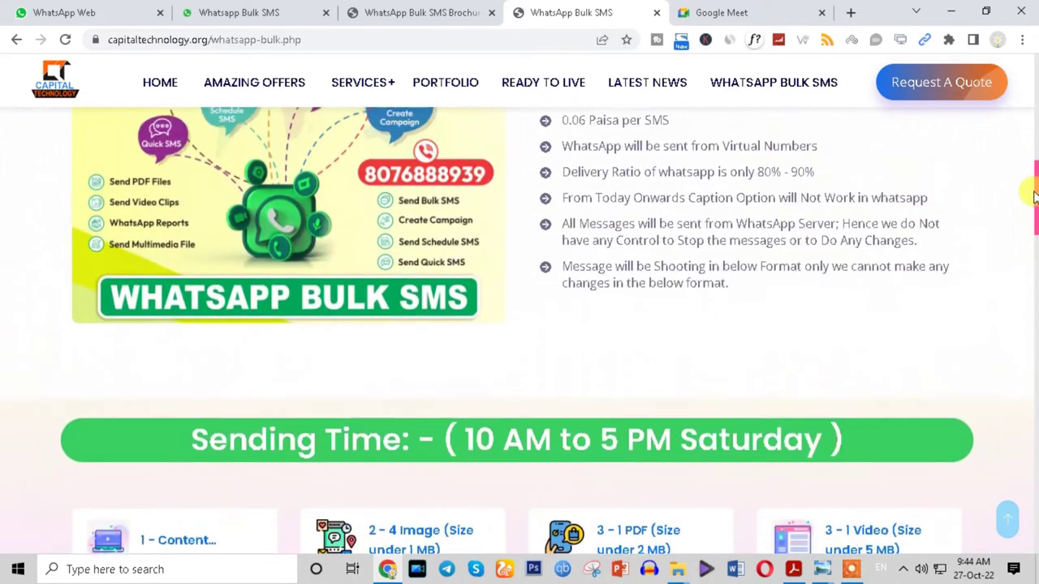
key("ctrl+shift+Tab")
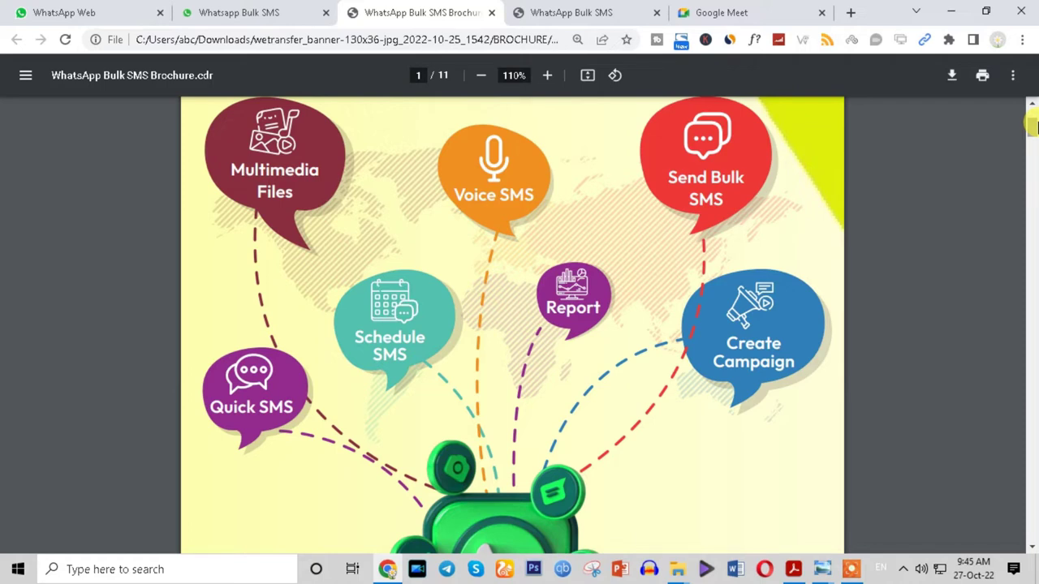
Scroll the brochure PDF through page 2's feature cards toward page 3's B2B Deals Only plans
left_click_drag(1029, 134, 1032, 158)
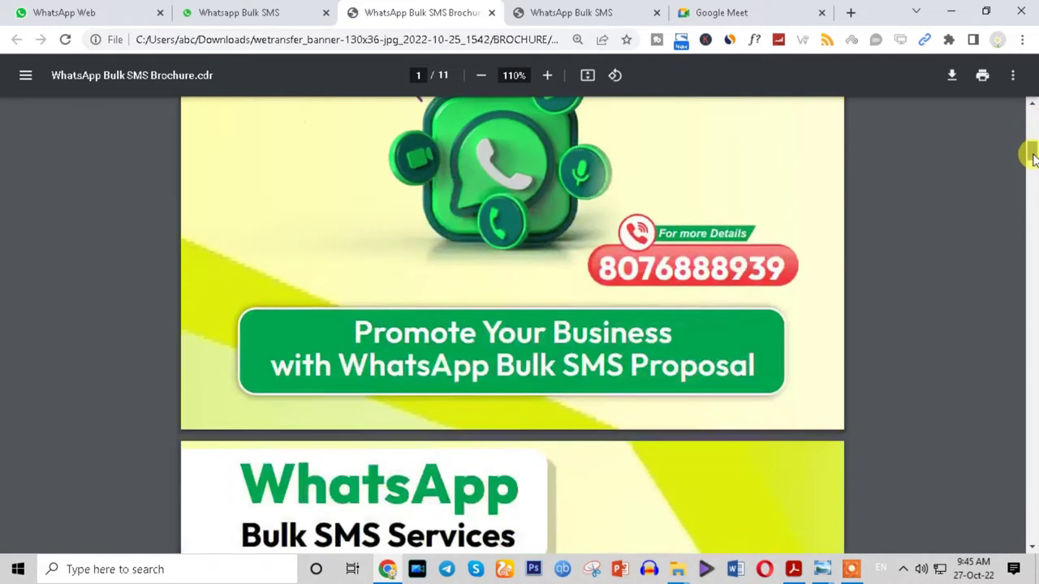
scroll(1031, 155, "down", 2)
scroll(1031, 158, "down", 1)
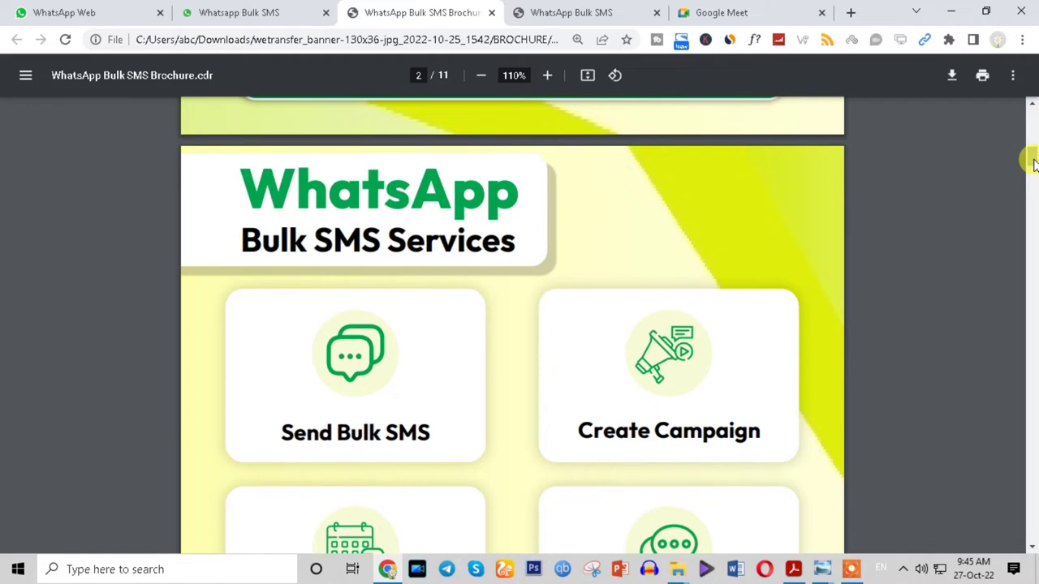
scroll(1032, 162, "down", 1)
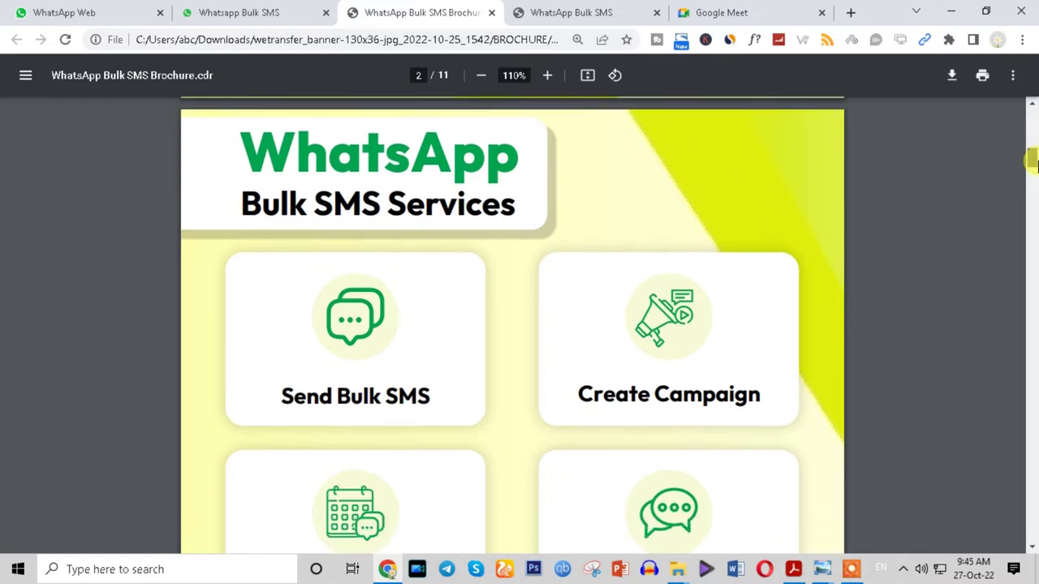
scroll(1033, 166, "down", 2)
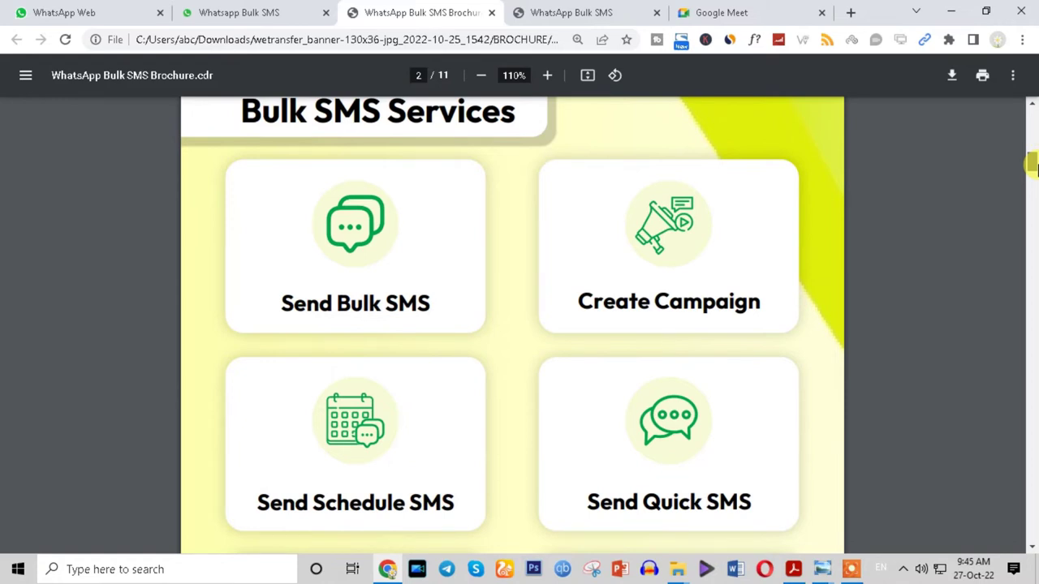
left_click_drag(1032, 166, 1032, 175)
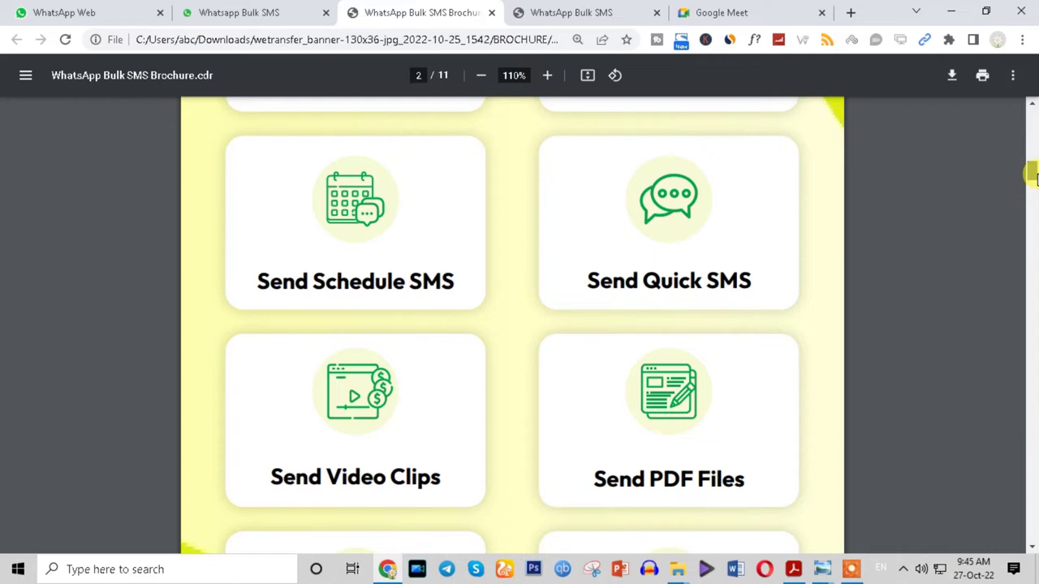
left_click_drag(1032, 177, 1032, 183)
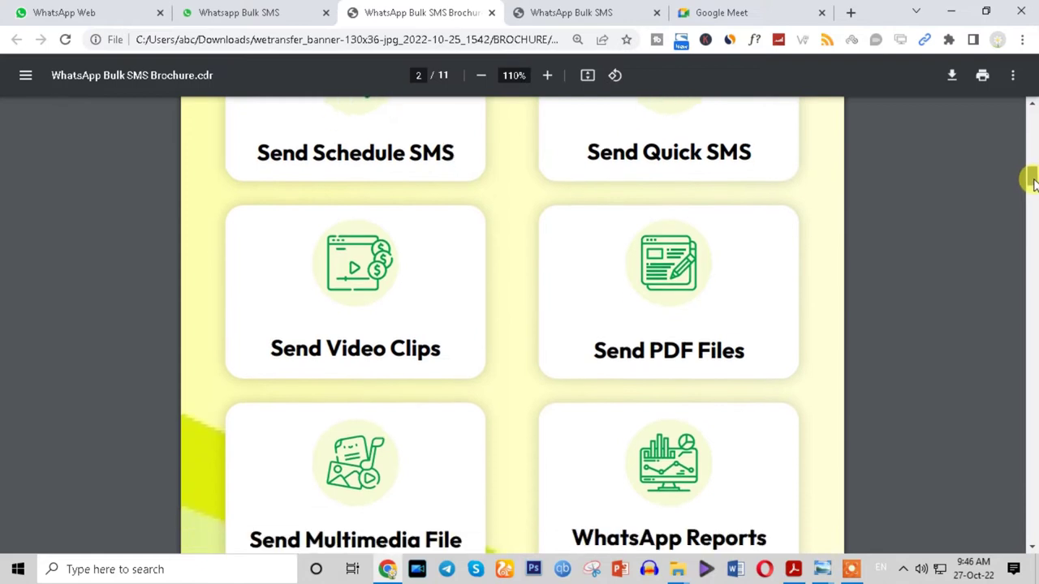
left_click_drag(1034, 183, 1033, 189)
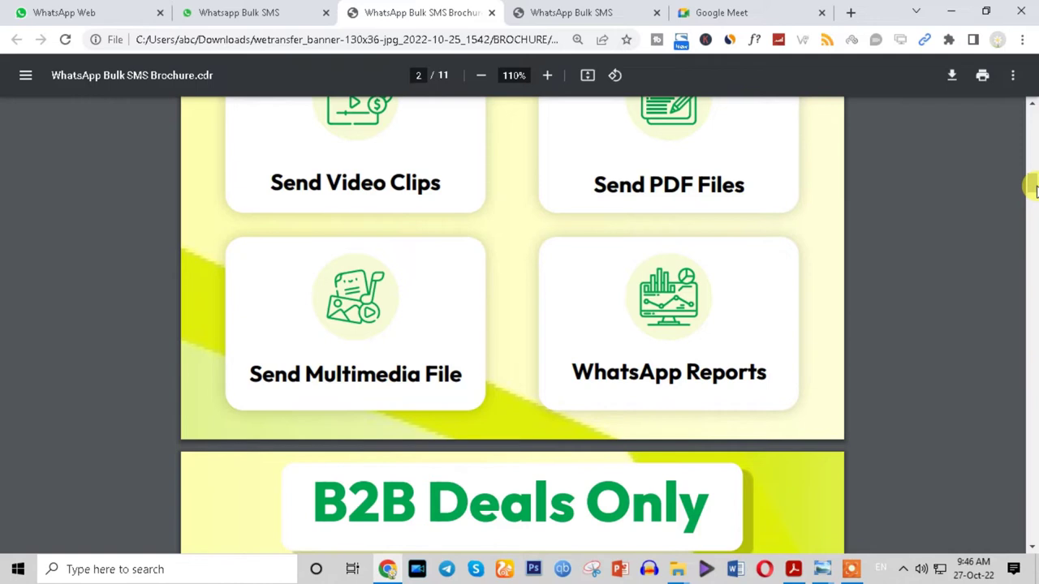
mouse_move(1032, 188)
left_mouse_down()
mouse_move(1029, 162)
mouse_move(1033, 188)
left_mouse_up()
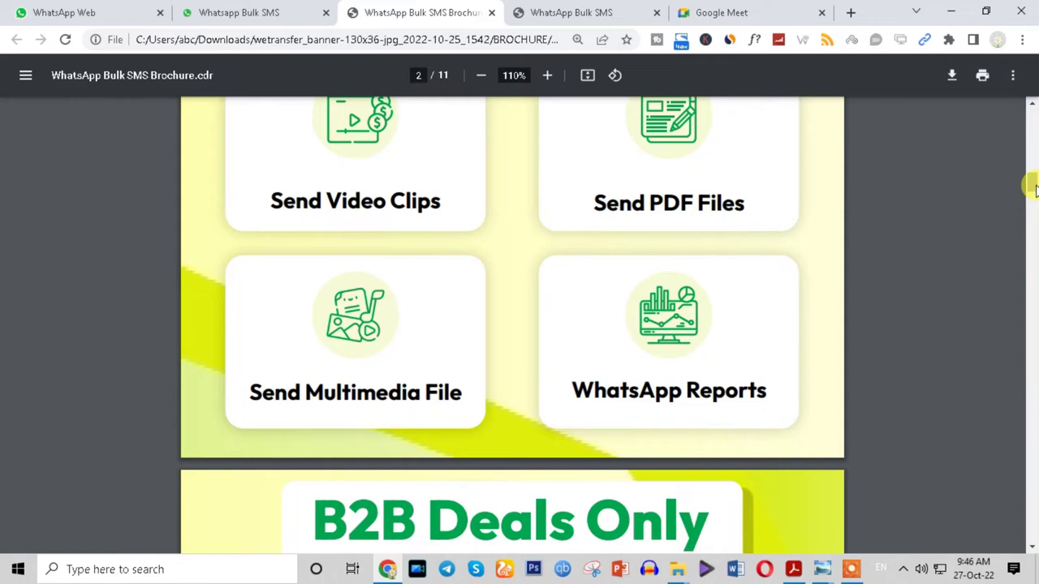
left_click_drag(1032, 188, 1032, 203)
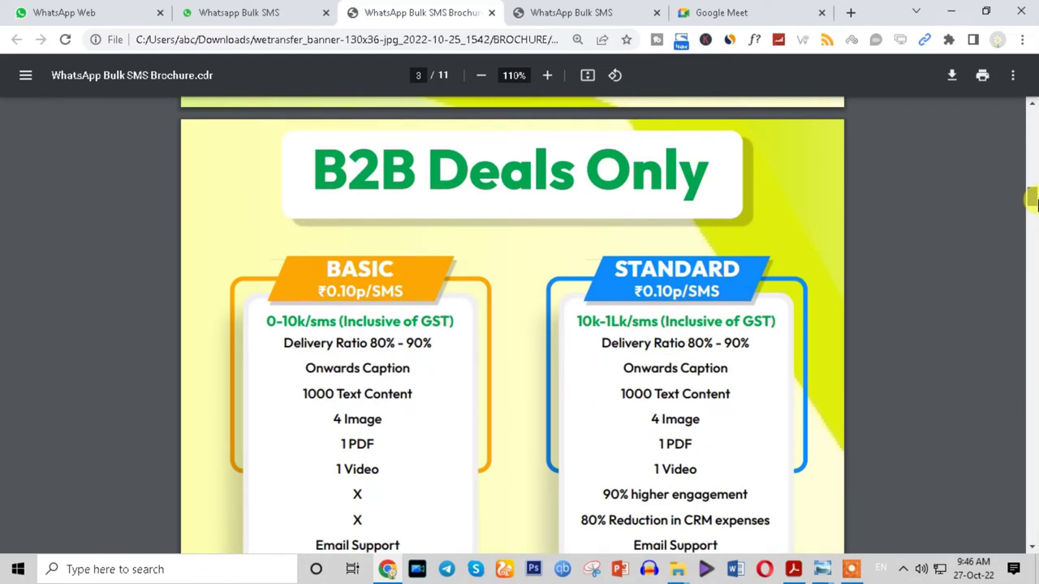
Highlight the BASIC plan's message volume line and its ₹0.10p/SMS price
left_click_drag(286, 321, 439, 322)
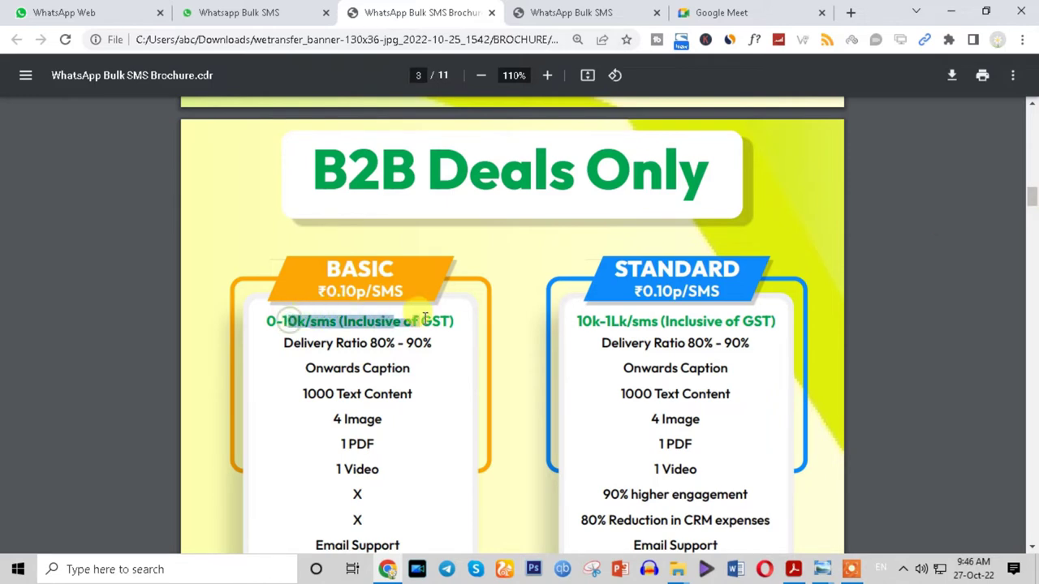
triple_click(348, 293)
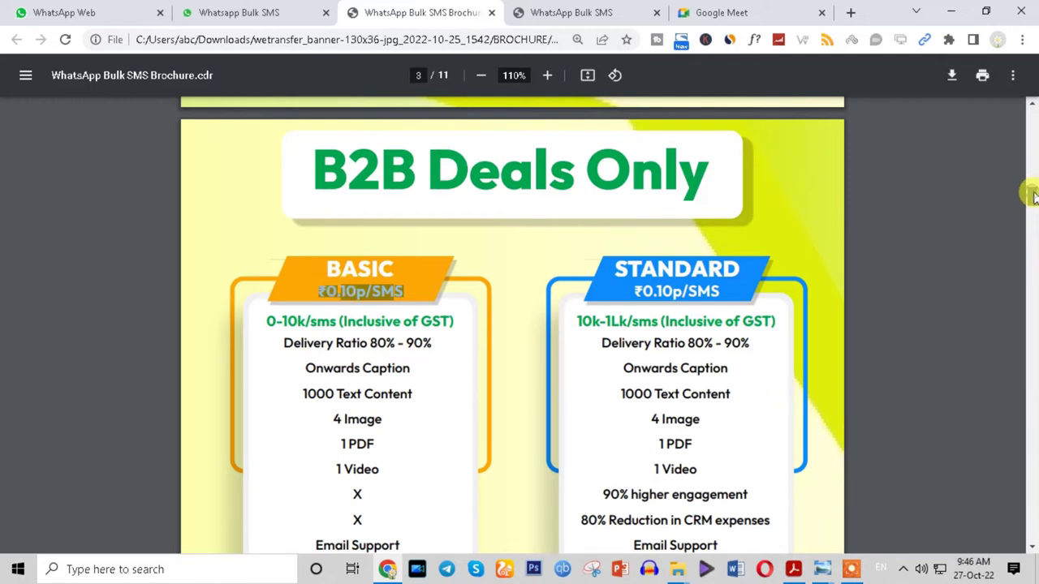
scroll(1033, 195, "down", 1)
left_click_drag(1032, 195, 1032, 215)
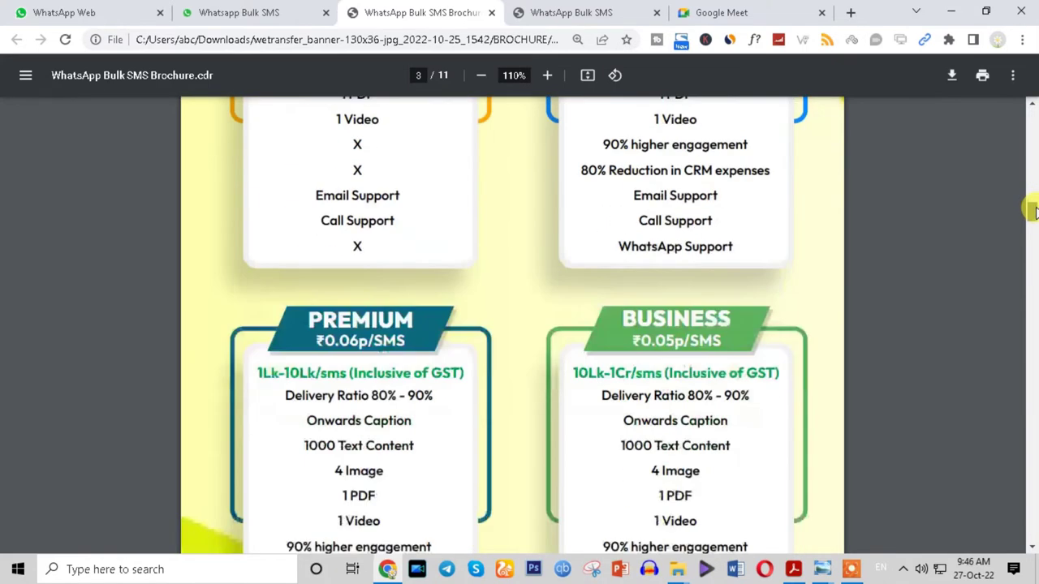
scroll(1032, 215, "up", 1)
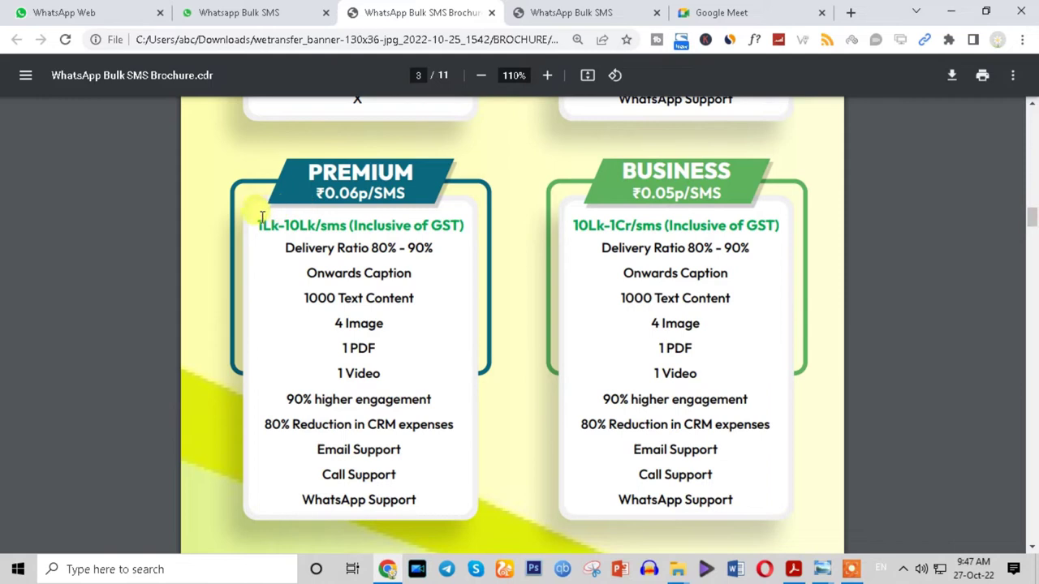
Select the Premium plan's volume and GST line and its engagement and CRM reduction lines
left_click_drag(257, 226, 460, 227)
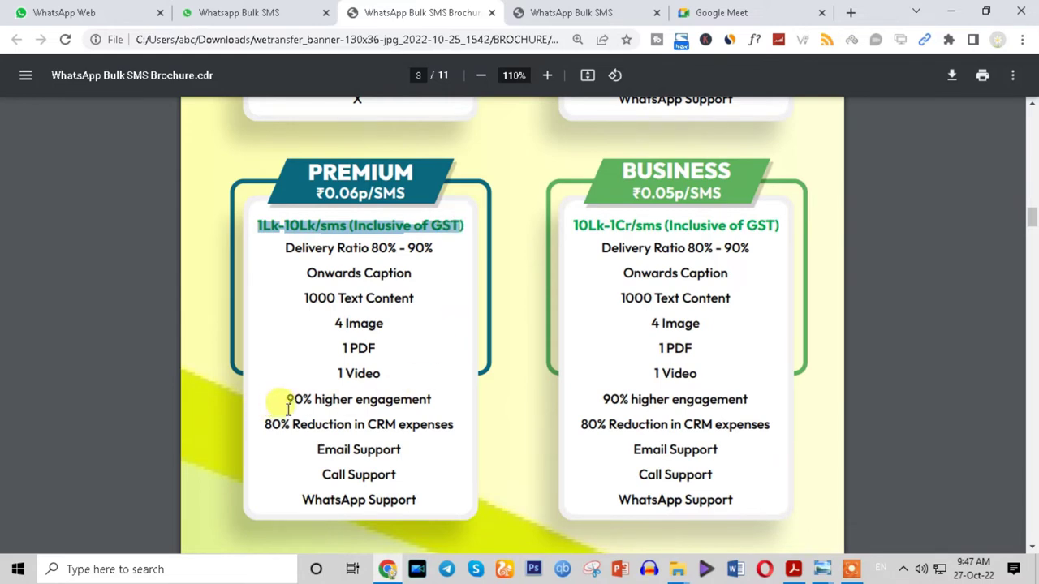
mouse_move(280, 399)
left_mouse_down()
mouse_move(458, 412)
mouse_move(442, 399)
left_mouse_up()
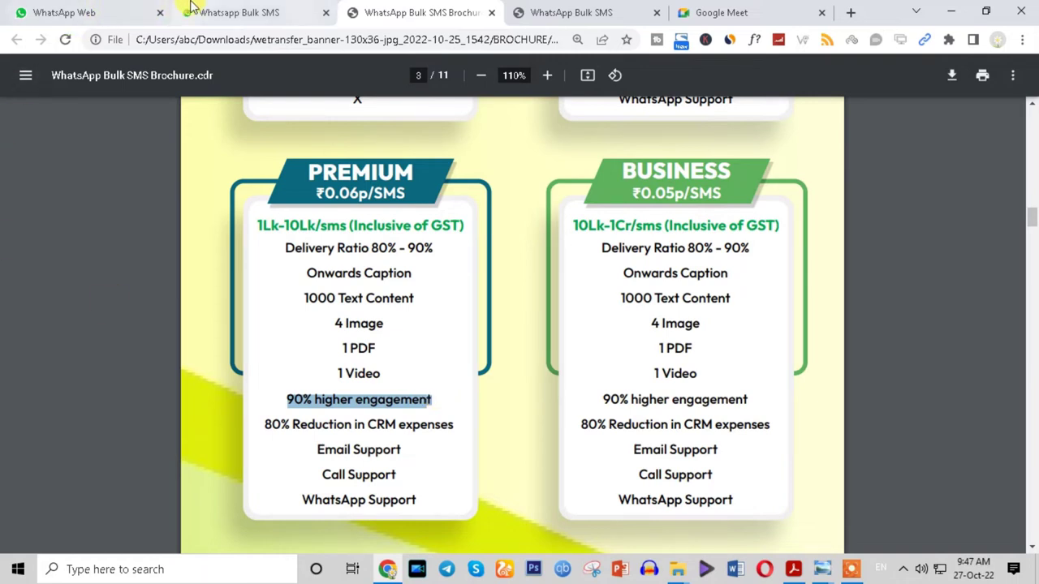
left_click(64, 8)
left_click(436, 8)
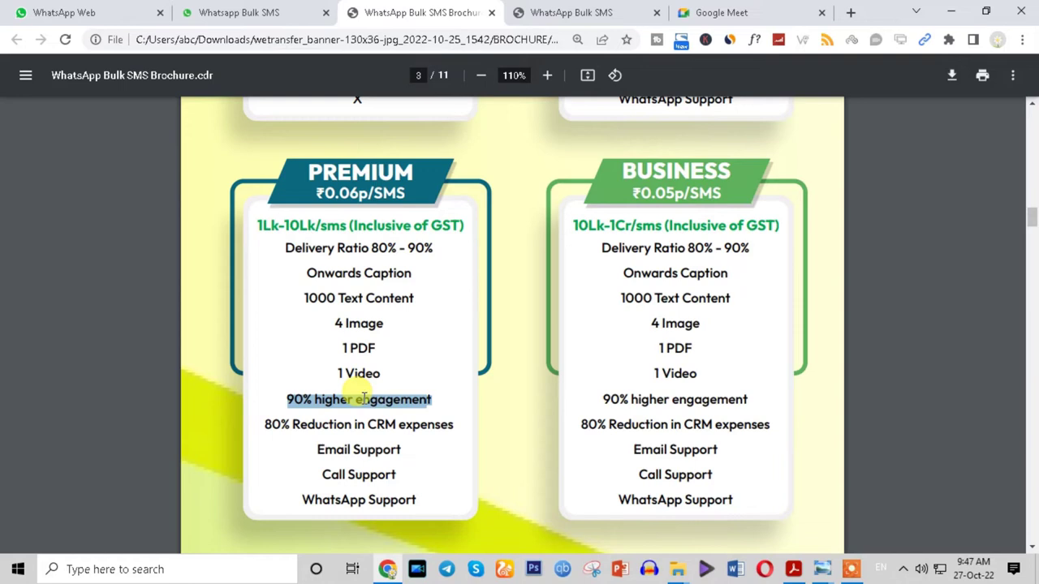
Select the 1000 Text Content, image and PDF allowance, 90% higher engagement and WhatsApp Support lines
mouse_move(313, 271)
left_mouse_down()
mouse_move(325, 313)
mouse_move(301, 298)
left_mouse_up()
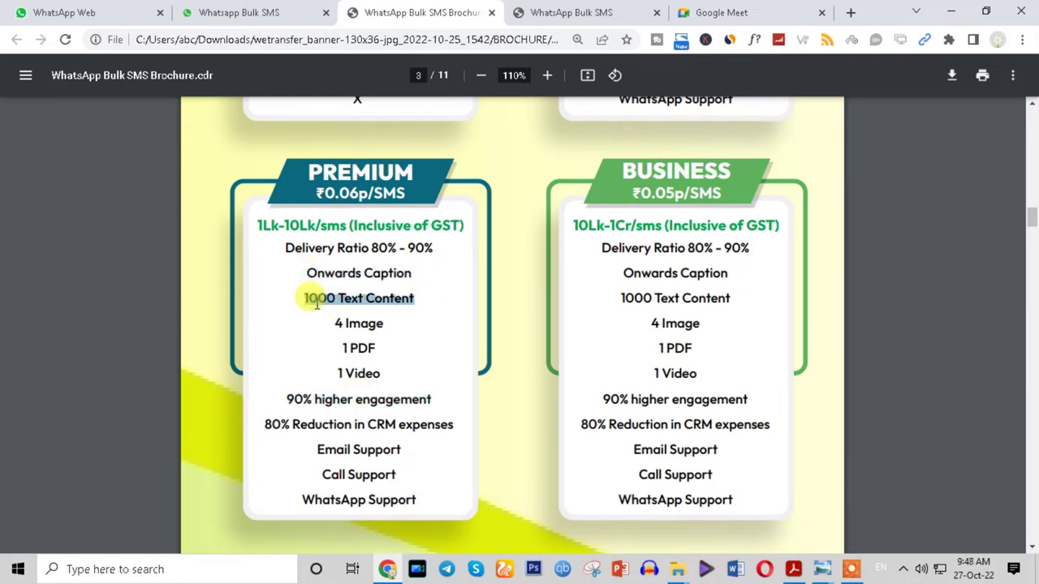
left_click_drag(349, 325, 353, 350)
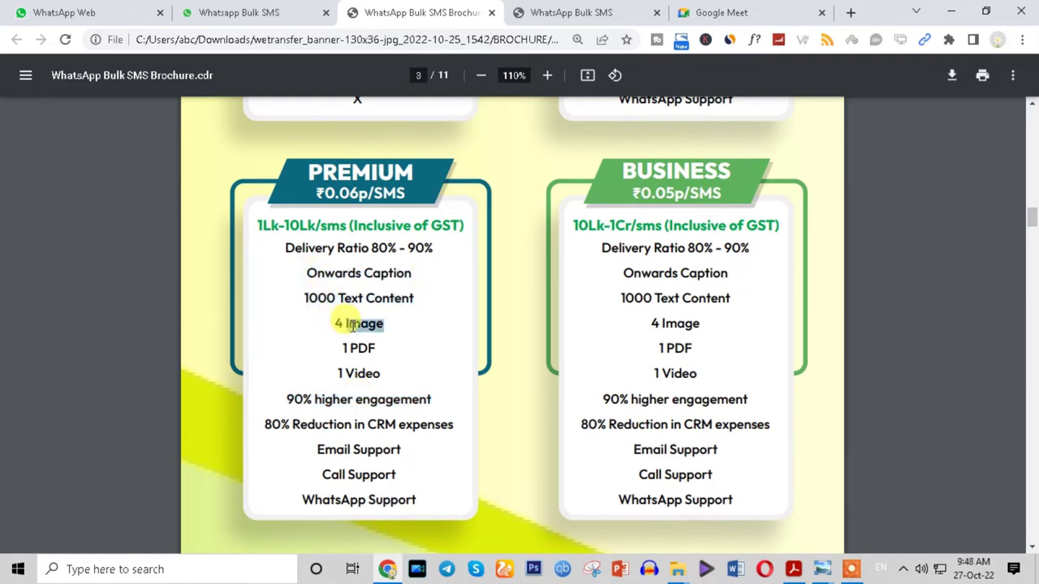
left_click(357, 371)
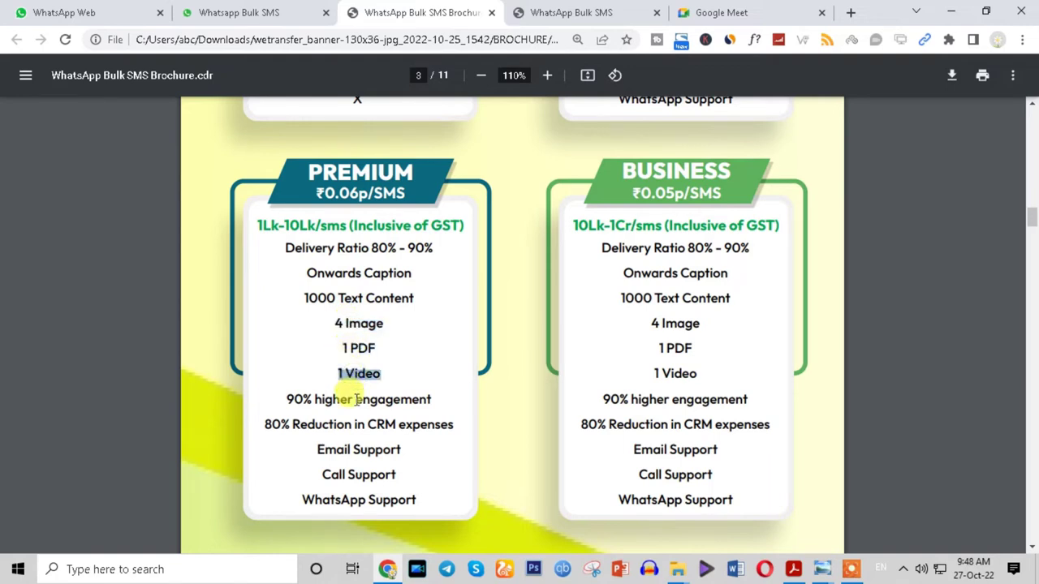
triple_click(339, 400)
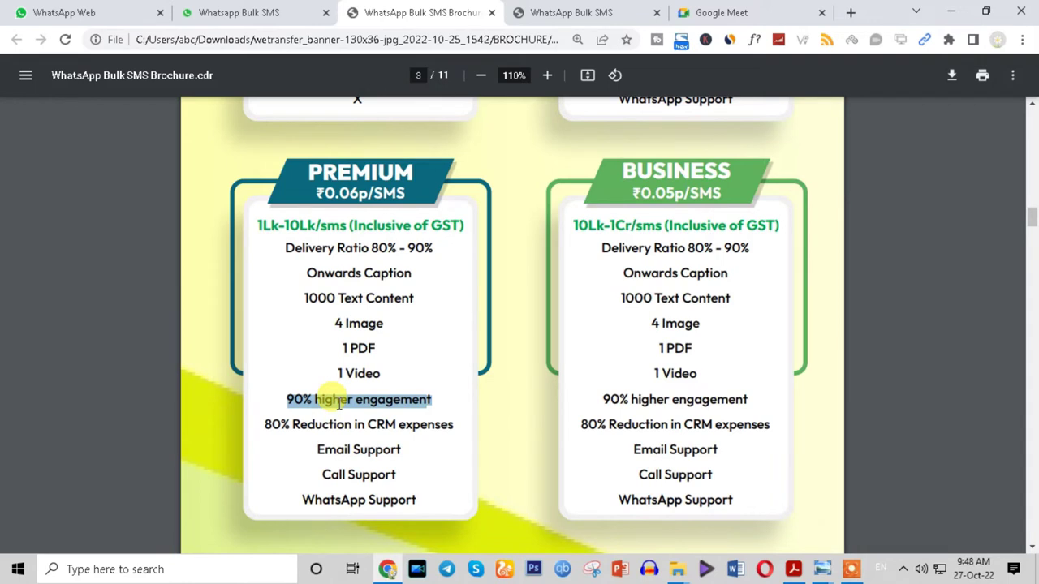
triple_click(376, 501)
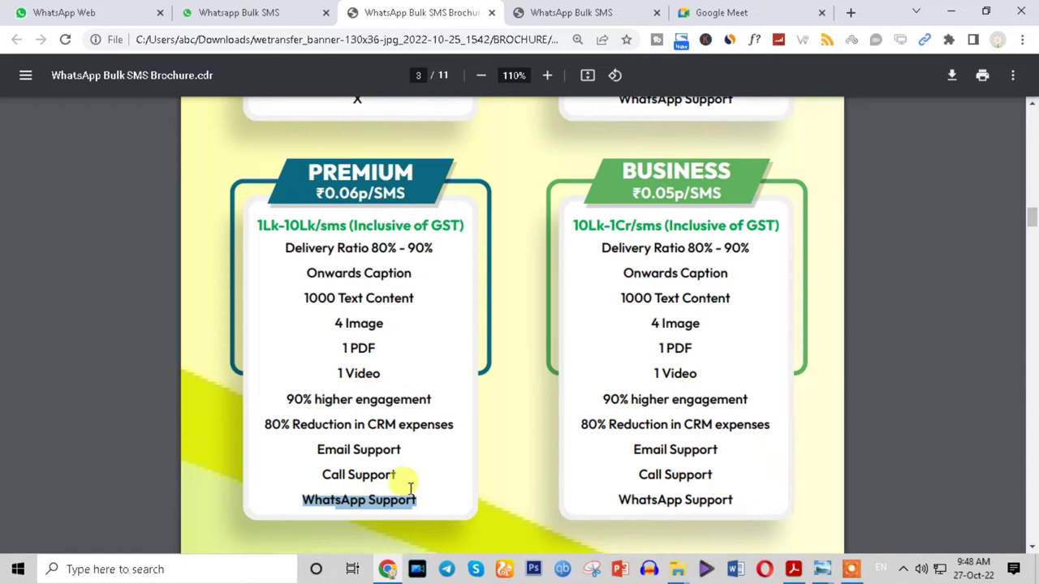
Scroll to the brochure's final contact page, then switch to the WhatsApp Bulk login tab
left_click_drag(1031, 216, 1034, 231)
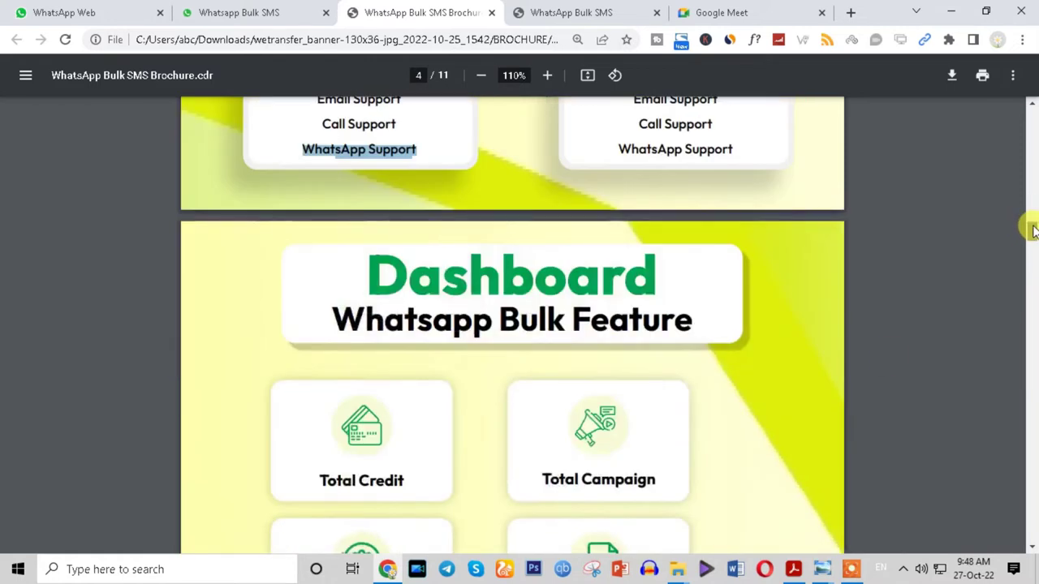
mouse_move(1033, 231)
left_mouse_down()
mouse_move(1033, 313)
mouse_move(997, 408)
mouse_move(997, 469)
mouse_move(975, 529)
left_mouse_up()
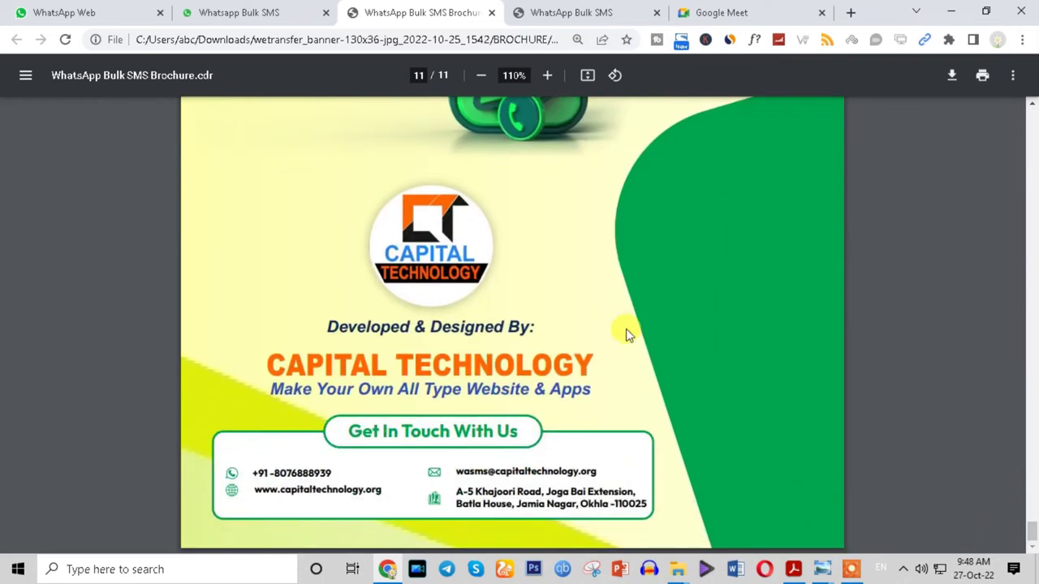
left_click(268, 8)
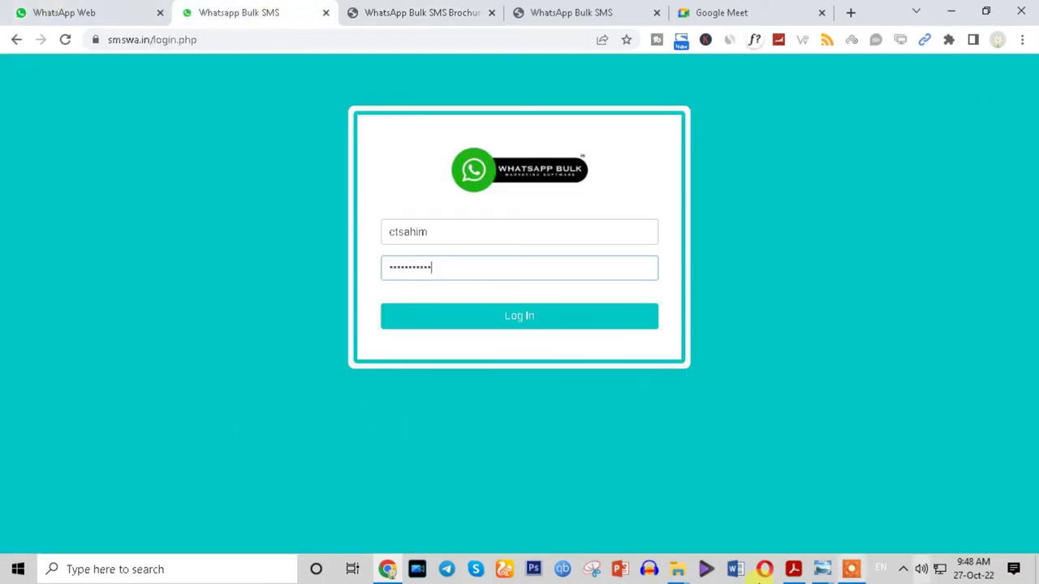
Log in, highlight the TOTAL CAMPAIGN, PROCESS and TOTAL PENDING labels, then open the Campaign page
left_click(214, 252)
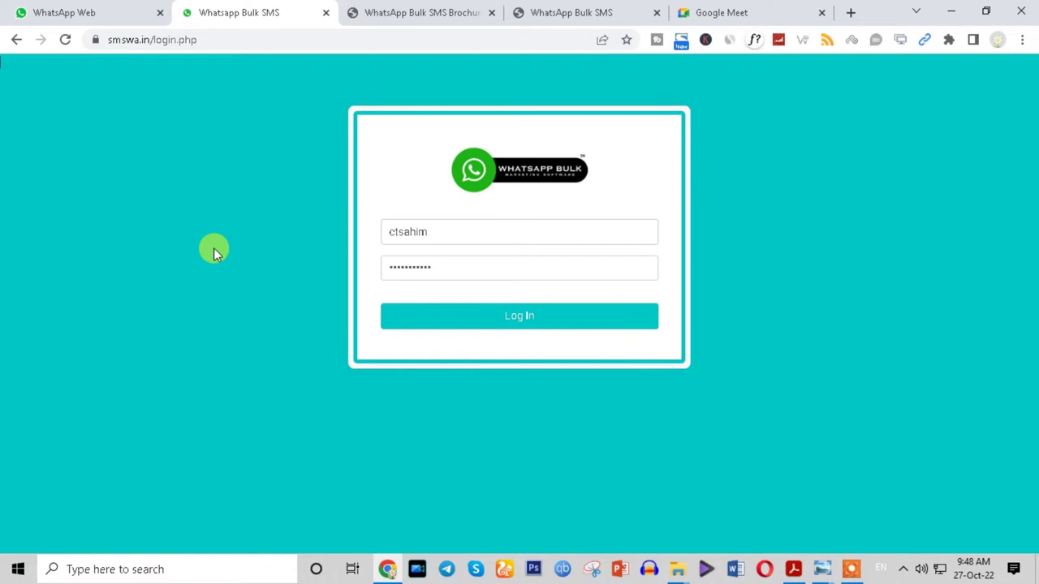
key("Return")
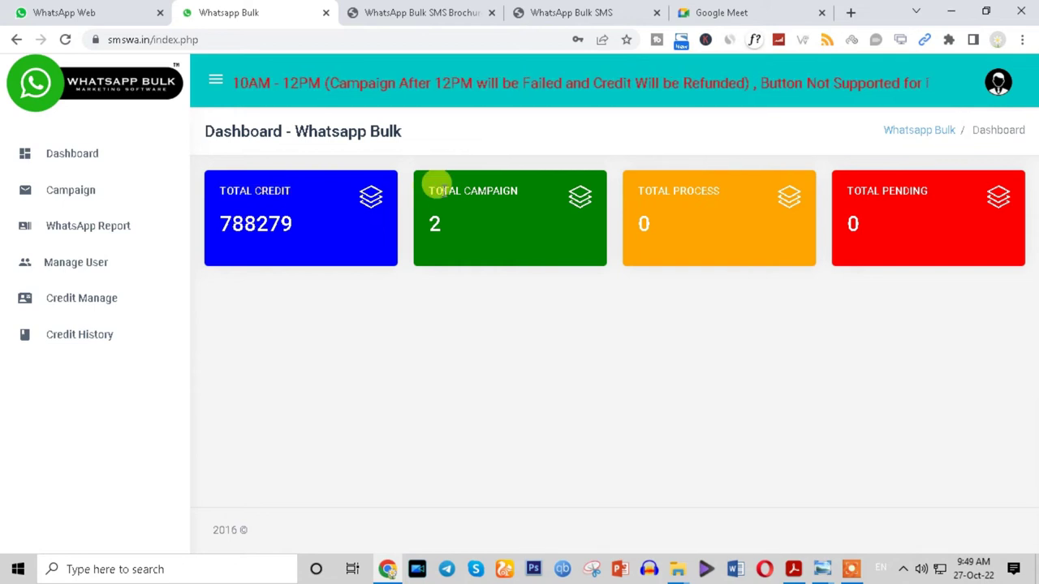
triple_click(434, 182)
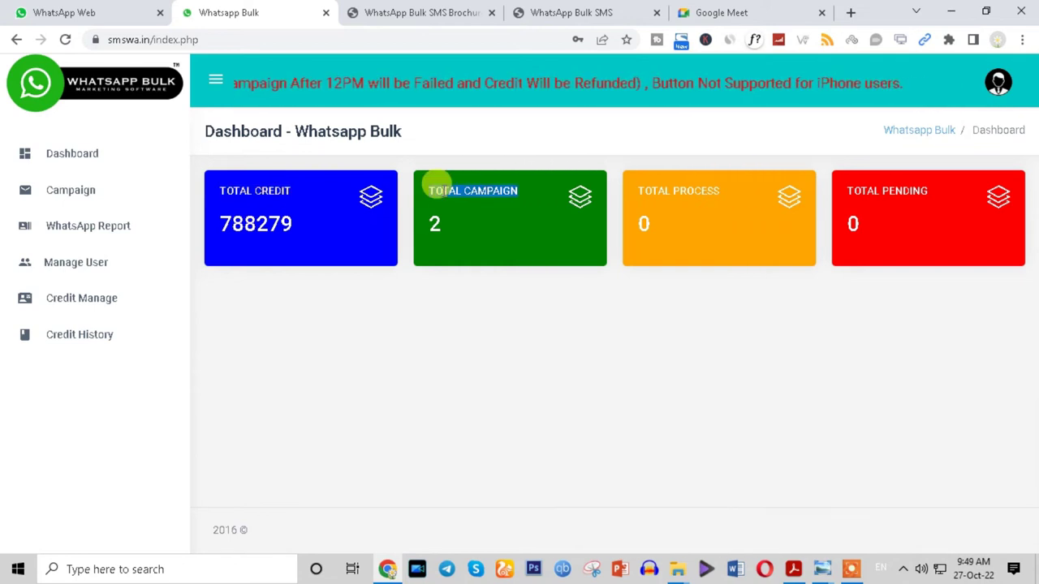
double_click(677, 191)
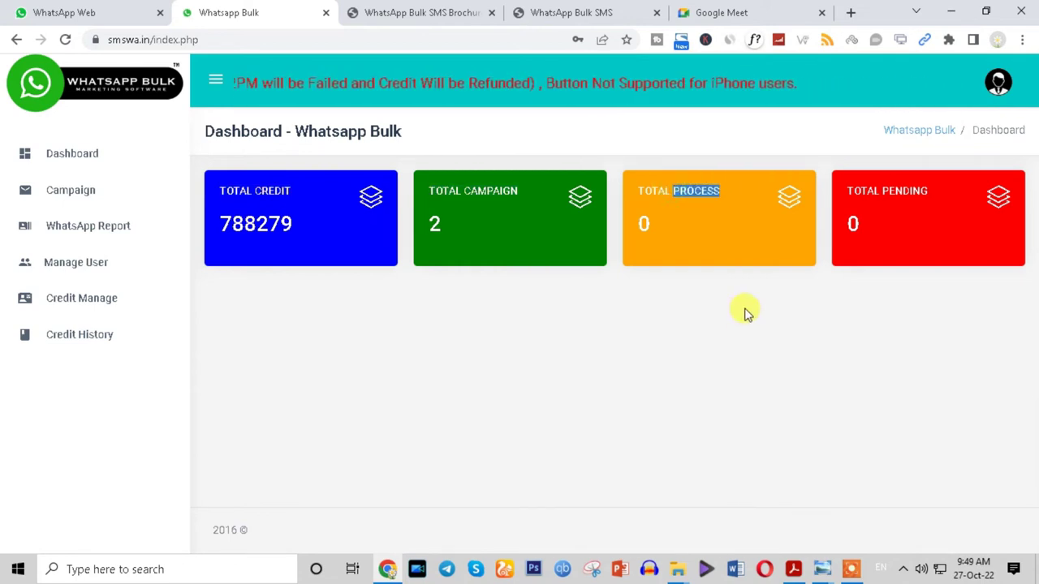
triple_click(875, 186)
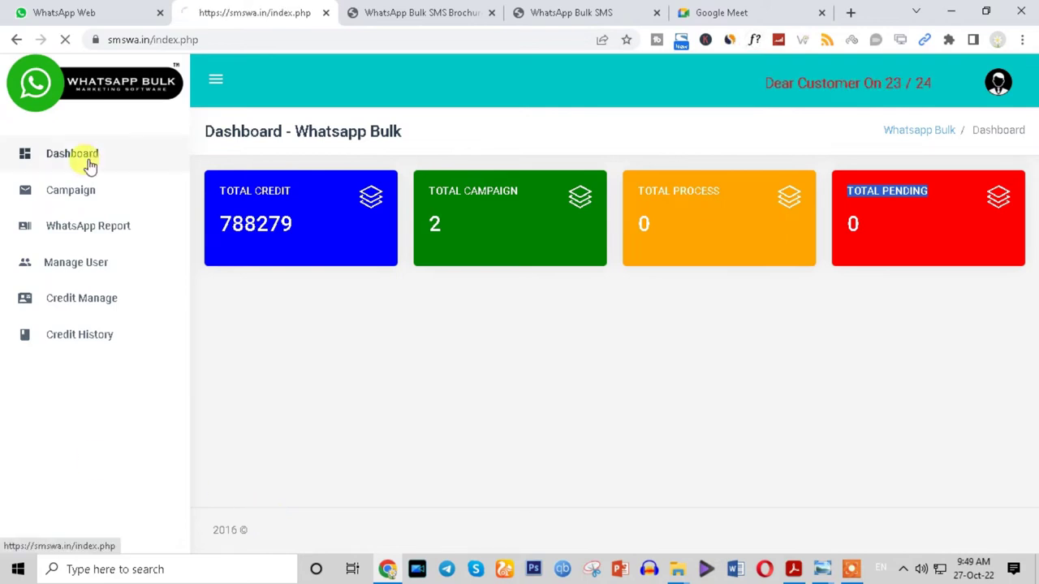
left_click(52, 195)
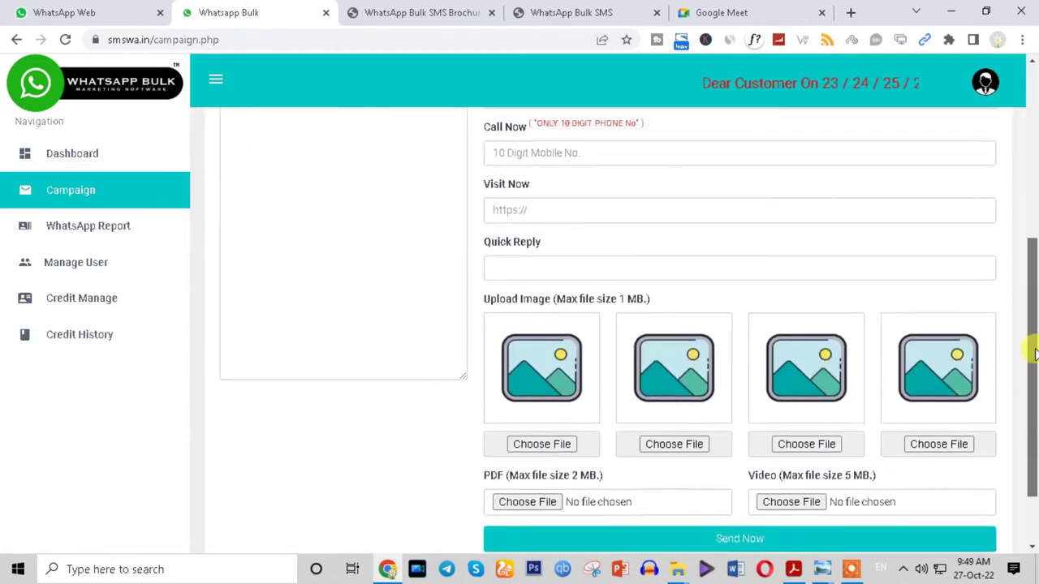
Name the new campaign Web & Apps, then bring a File Explorer window forward
left_click_drag(1035, 299, 1035, 310)
left_click(386, 184)
left_click(406, 223)
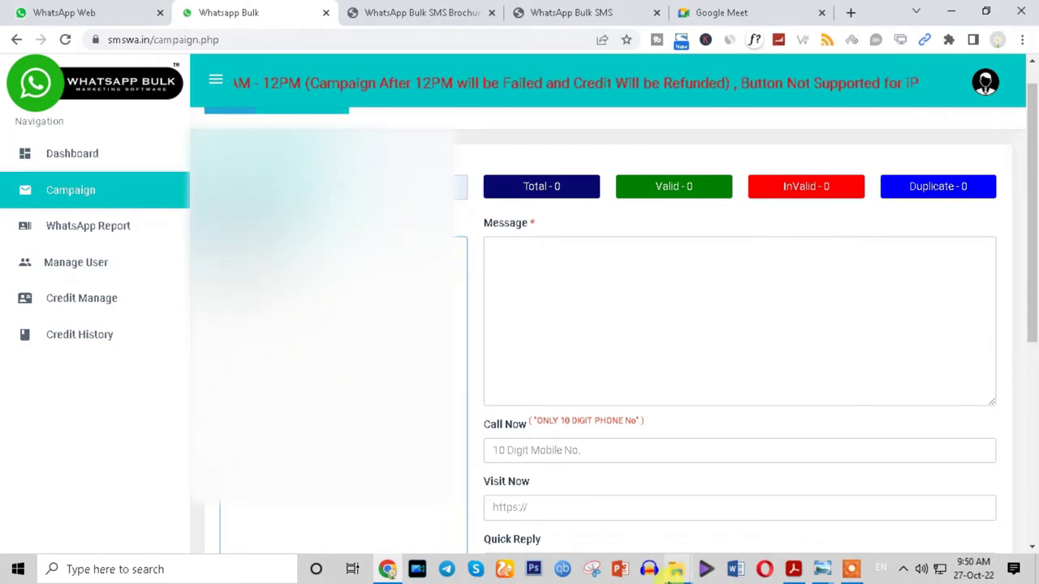
left_click(676, 569)
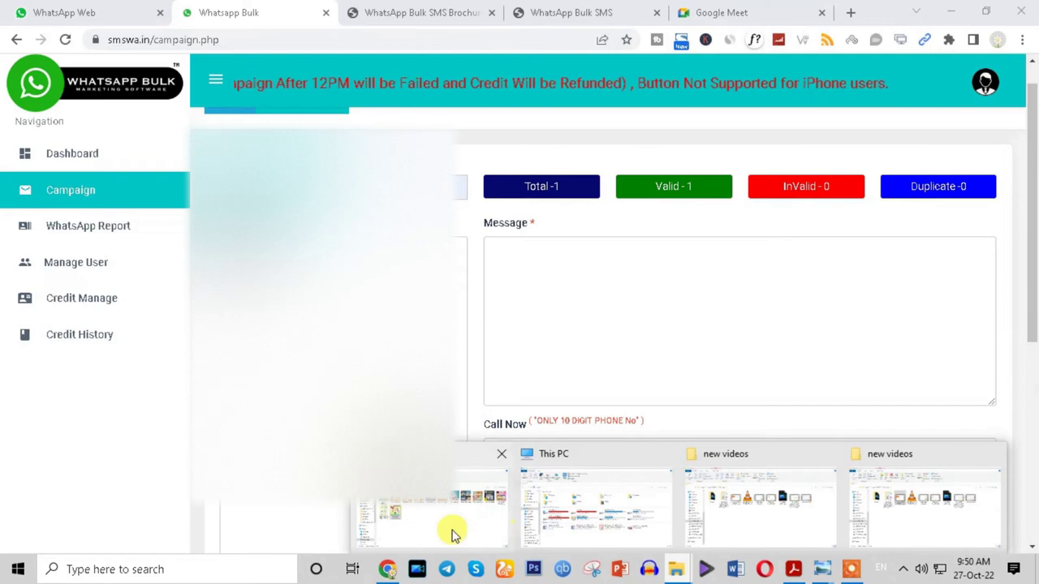
left_click(452, 519)
Browse H: > ALL INDIA COMPLETE DATABASE PACKAGE BUNDLE > 190 Cr Data Base > Use Data and open Del and Guj IM Full.xlsx
left_click(59, 216)
left_click(47, 427)
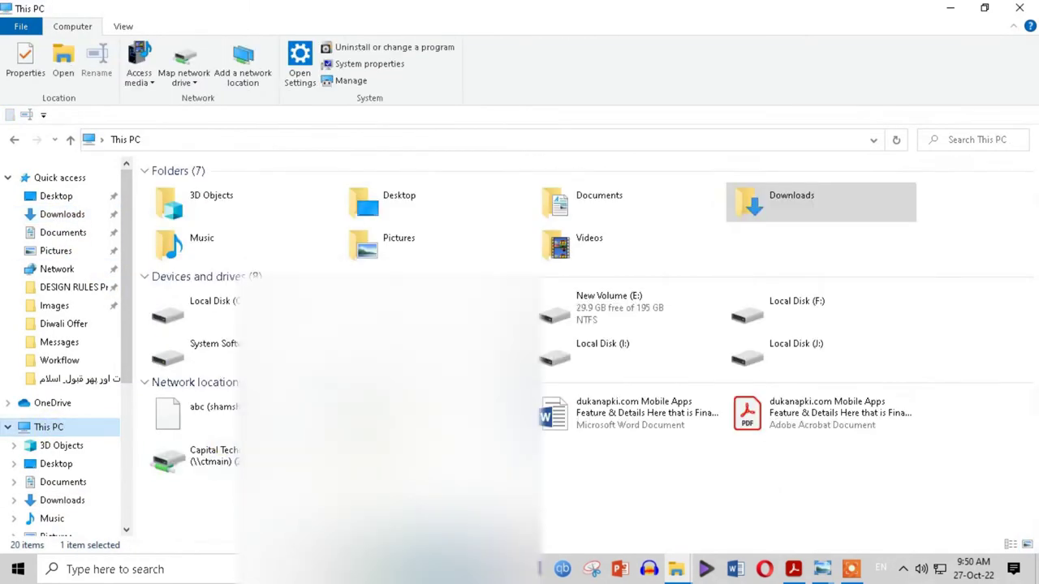
double_click(381, 345)
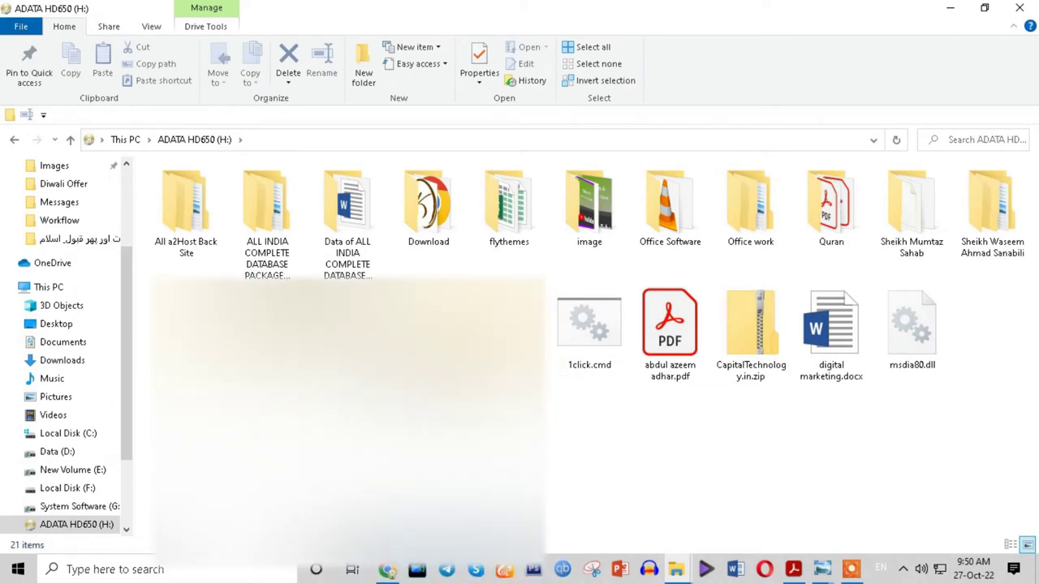
double_click(267, 268)
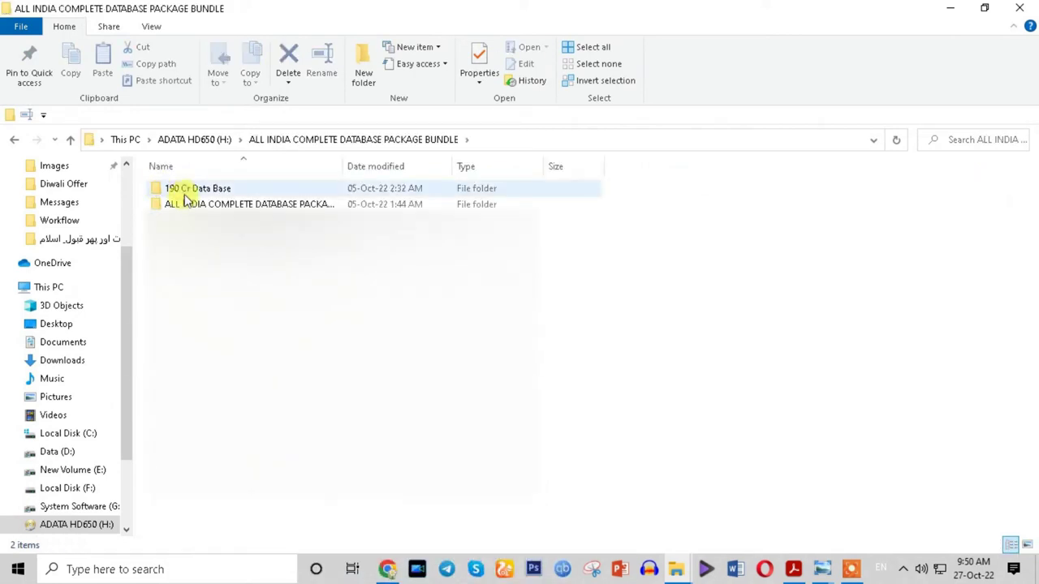
double_click(183, 190)
double_click(197, 198)
left_click(248, 386)
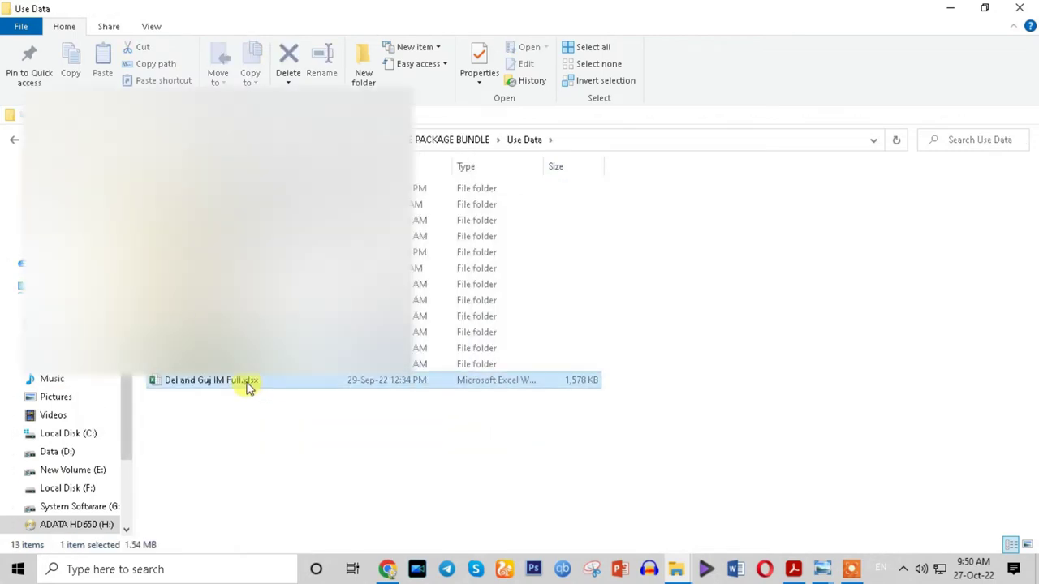
double_click(248, 386)
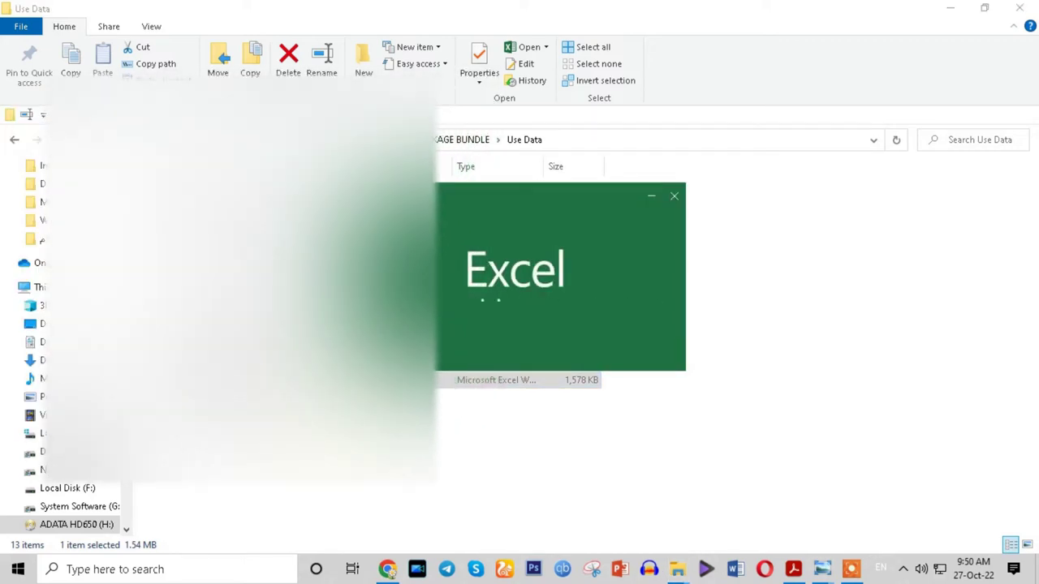
Copy the column A phone numbers, then return to the WhatsApp Bulk campaign page
double_click(243, 251)
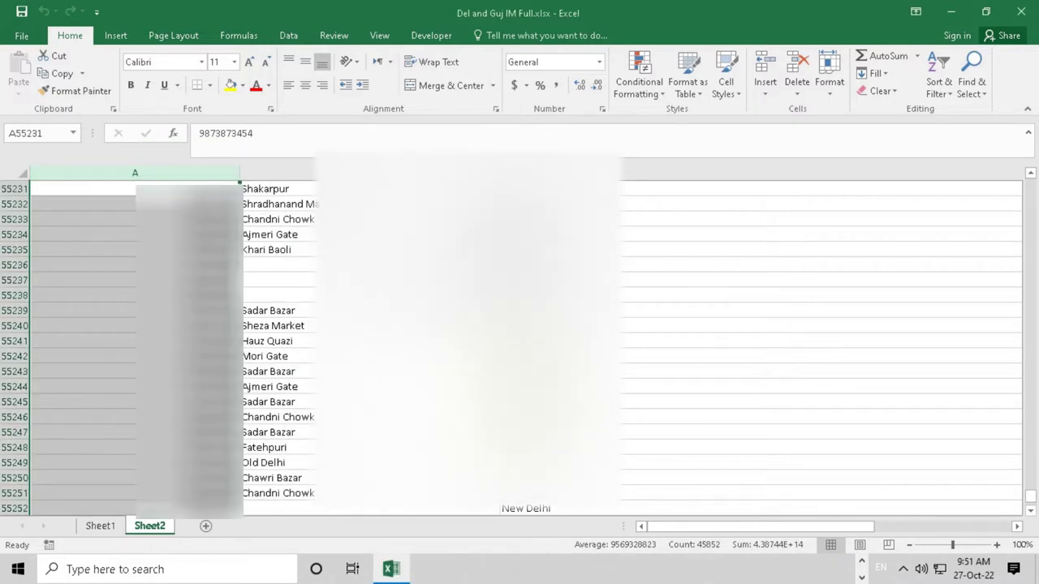
key("ctrl+c")
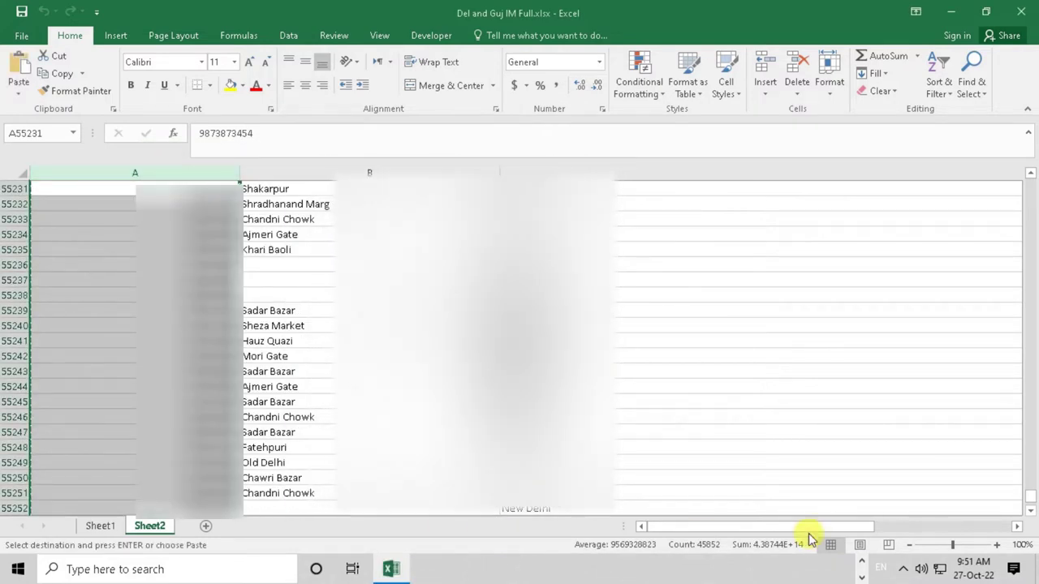
left_click(810, 569)
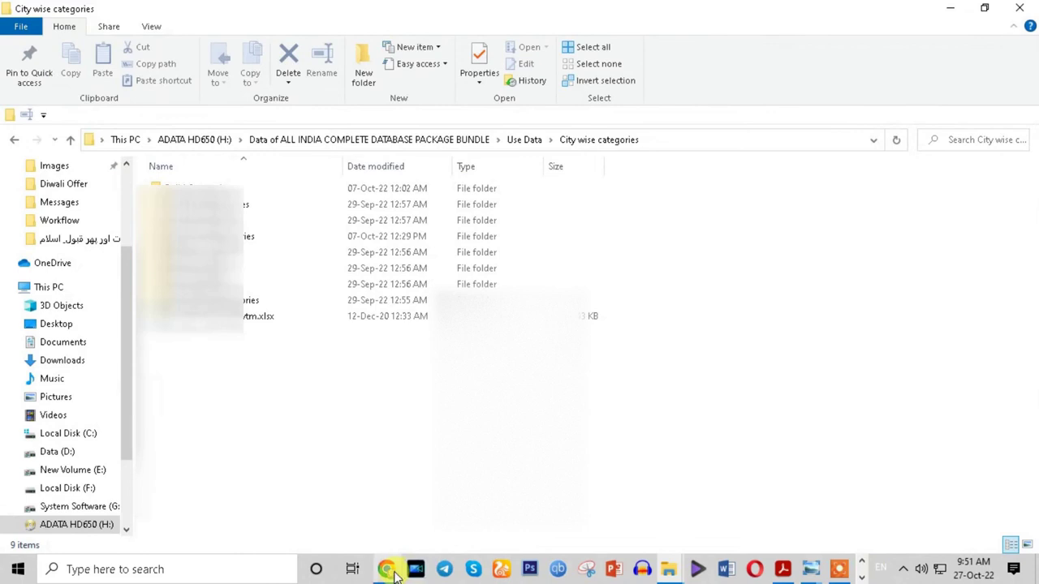
left_click(393, 572)
Paste the copied phone numbers into the Numbers list, bringing the total to 55684
left_click(317, 268)
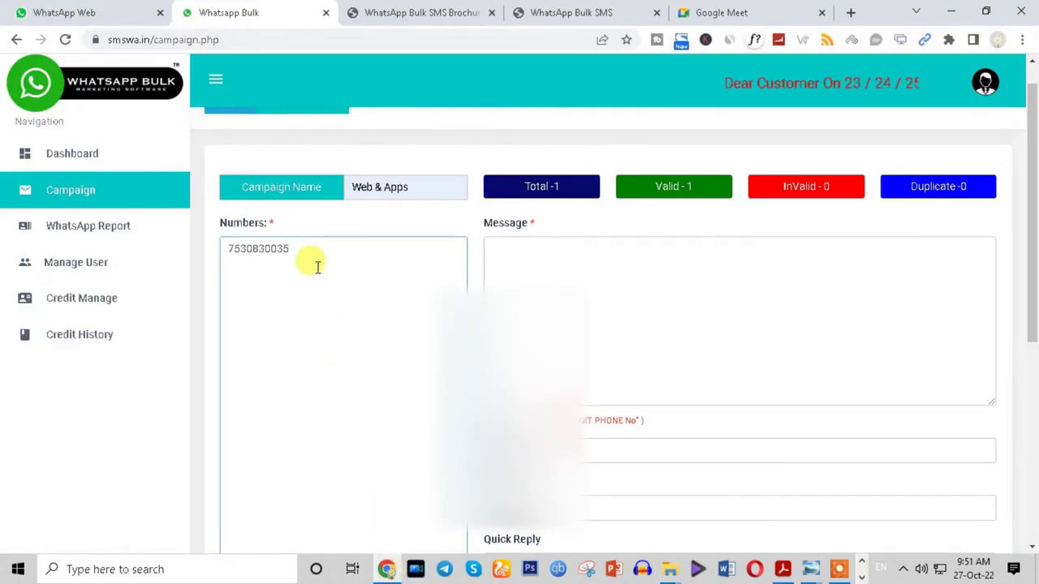
key("ctrl+v")
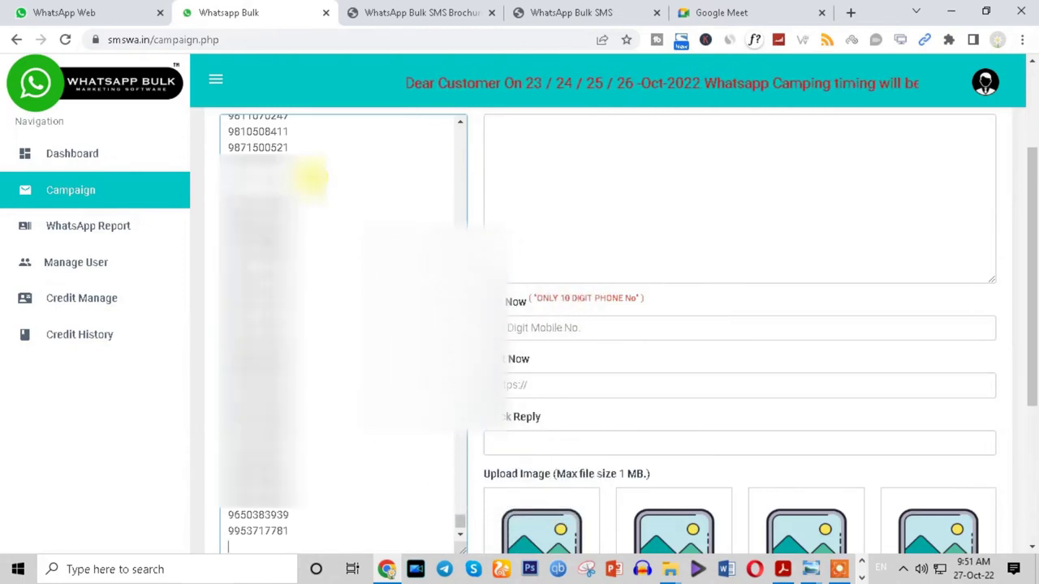
left_click(538, 384)
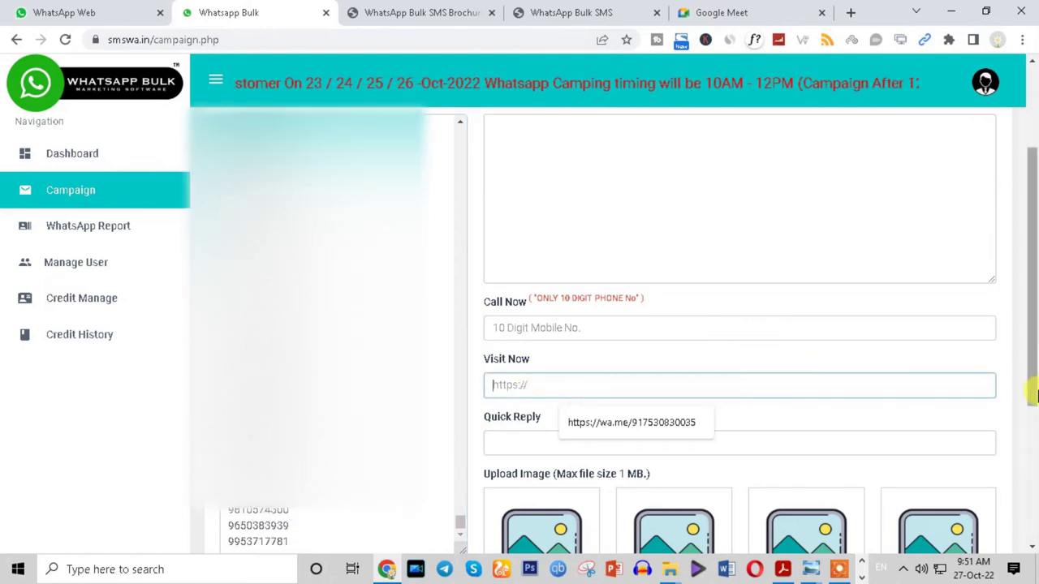
Scroll to the top, click into the empty Message box, and launch Microsoft Word
scroll(1033, 395, "up", 2)
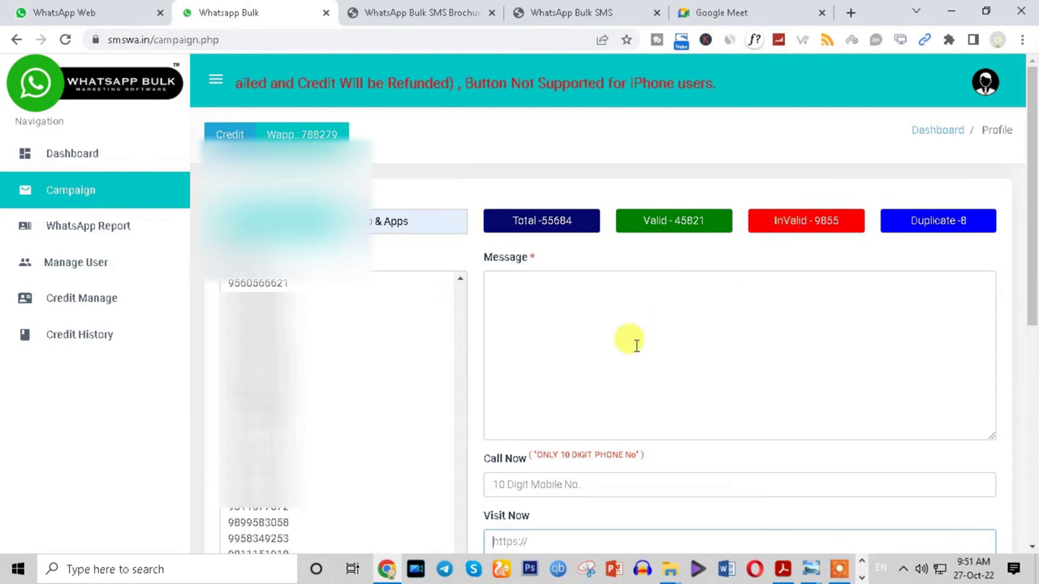
left_click(788, 229)
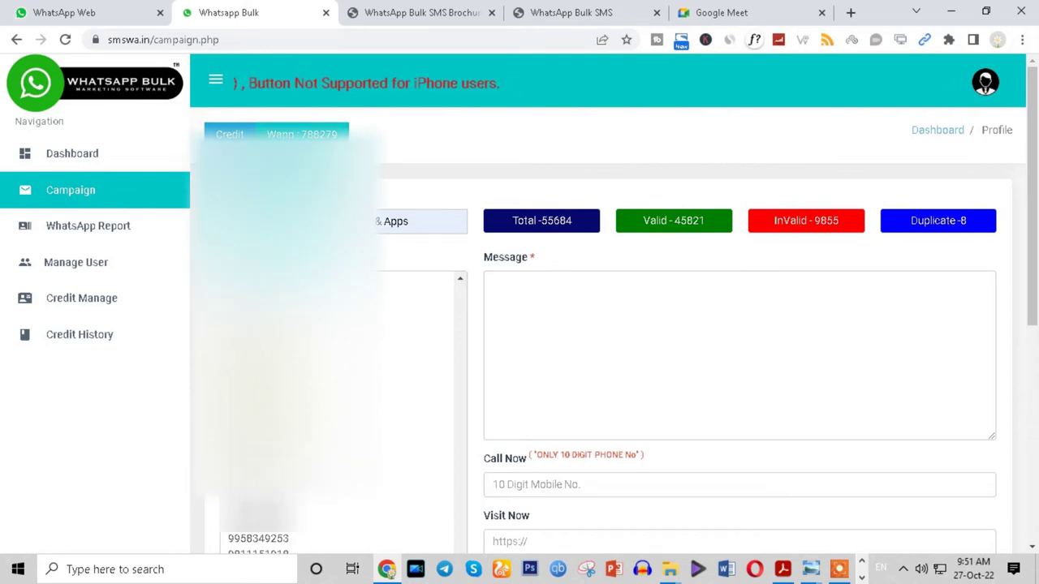
left_click(597, 317)
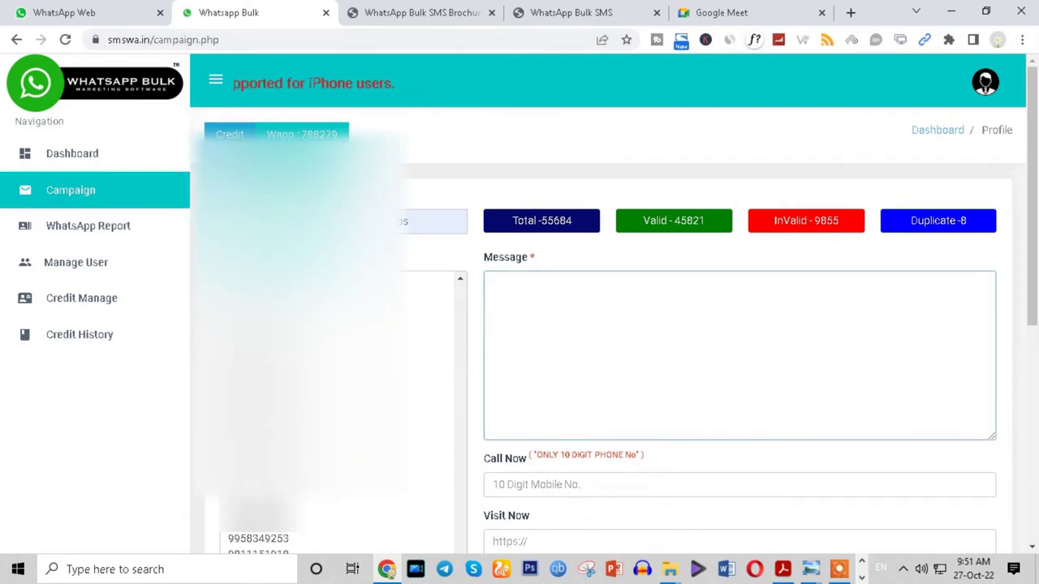
left_click(735, 571)
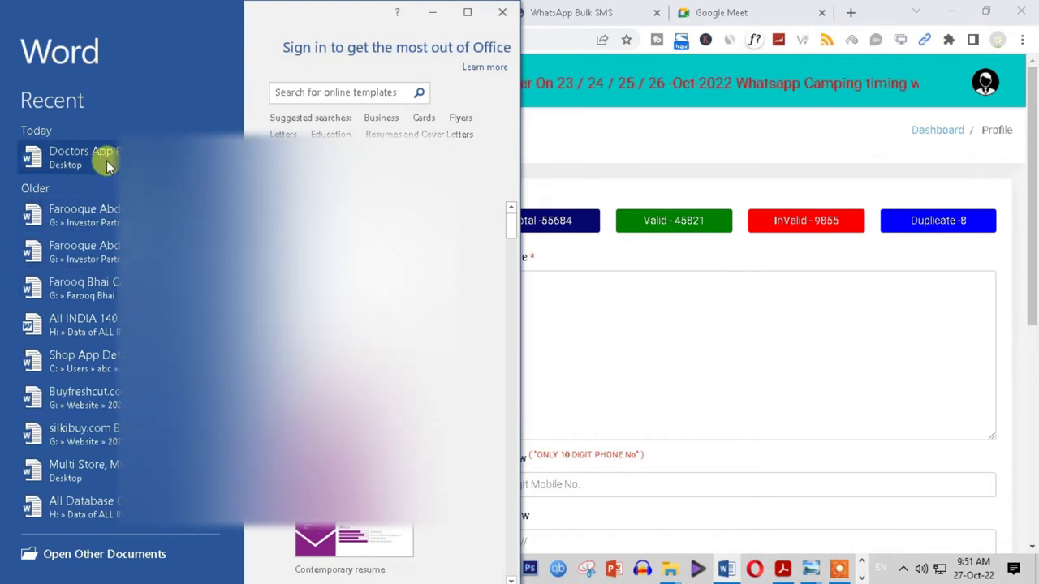
Try opening a recent document in Word and dismiss the missing-file error
left_click(106, 161)
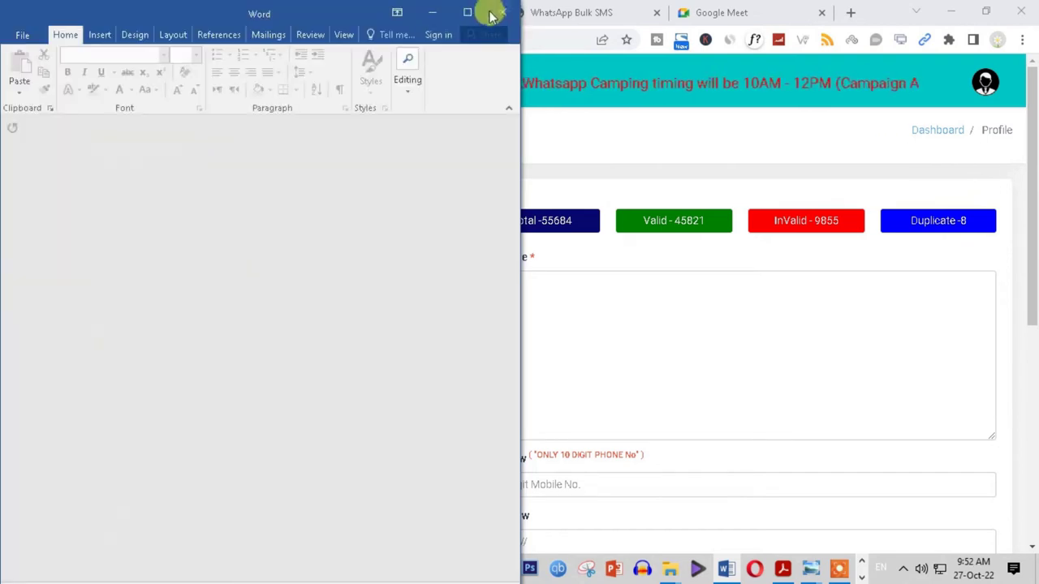
left_click(31, 50)
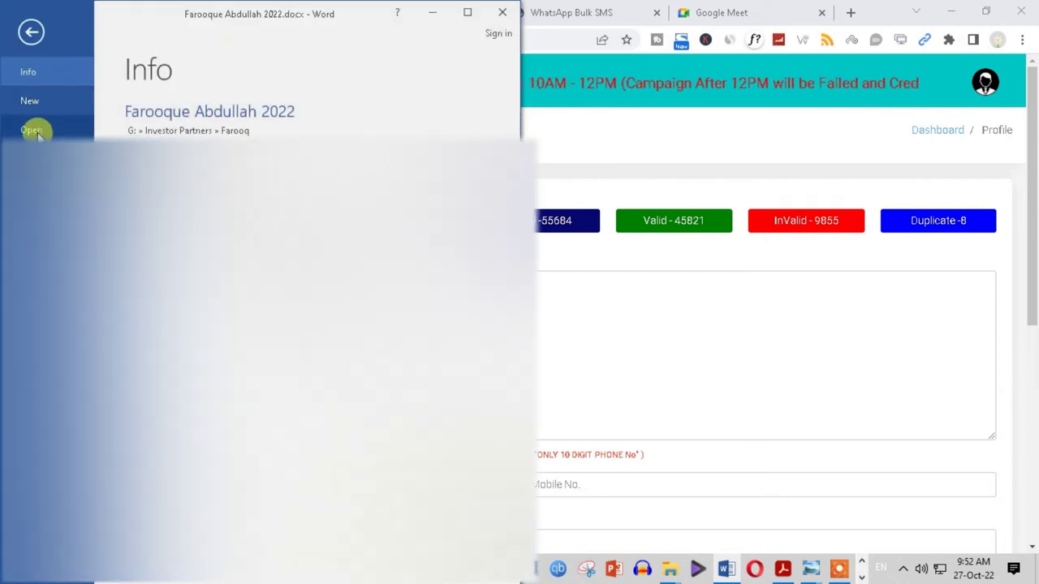
left_click(33, 130)
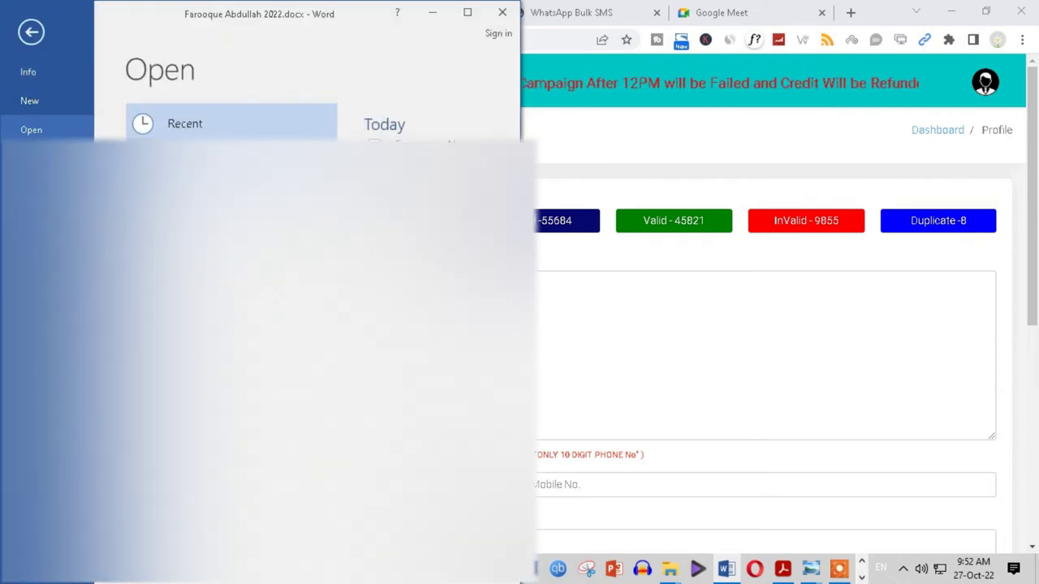
left_click(405, 146)
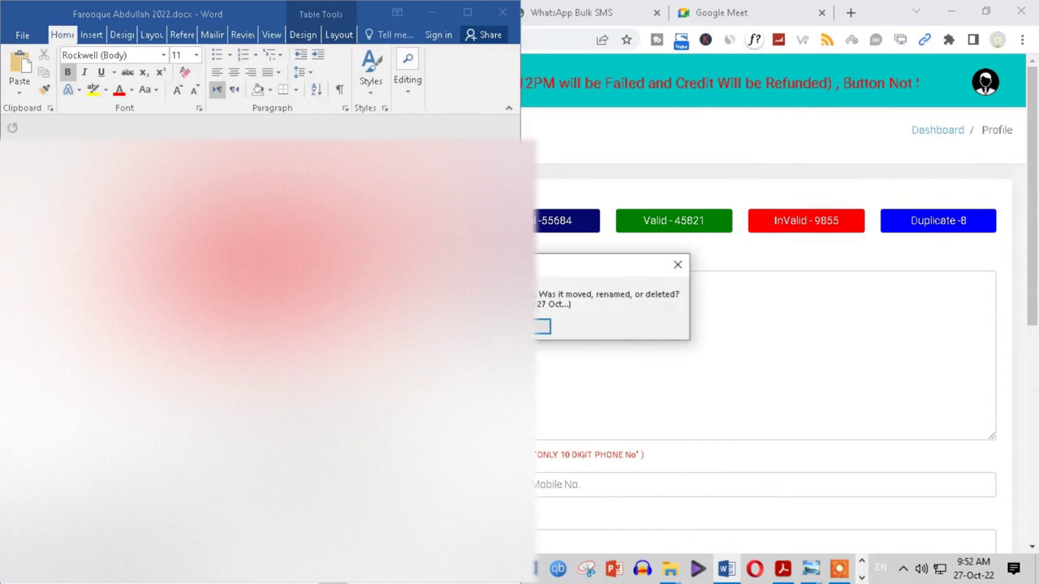
left_click(677, 268)
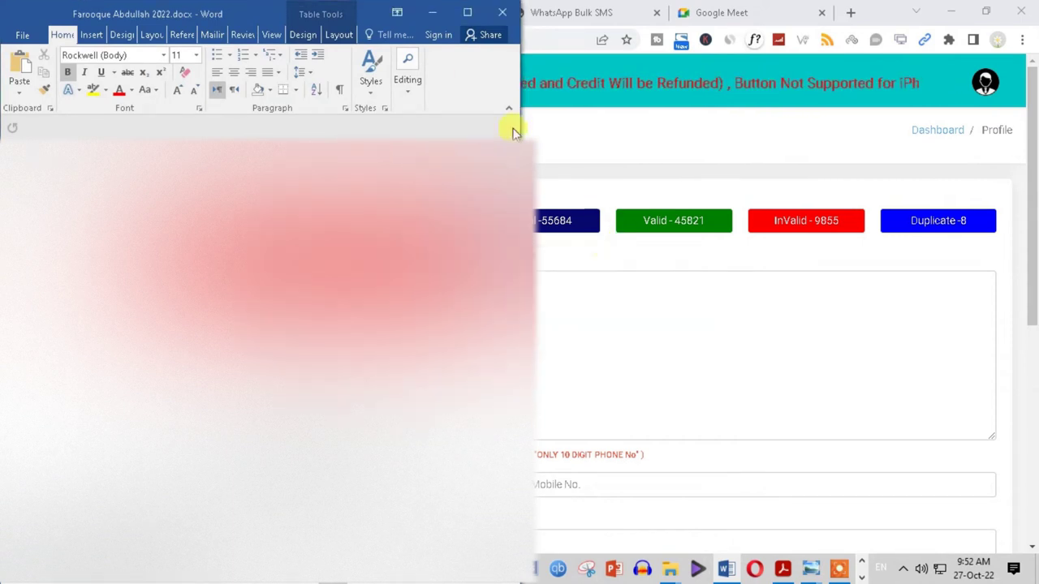
Open Buyfreshcut.com Bill.docx from Recent, maximize Word and scroll through it
left_click(22, 40)
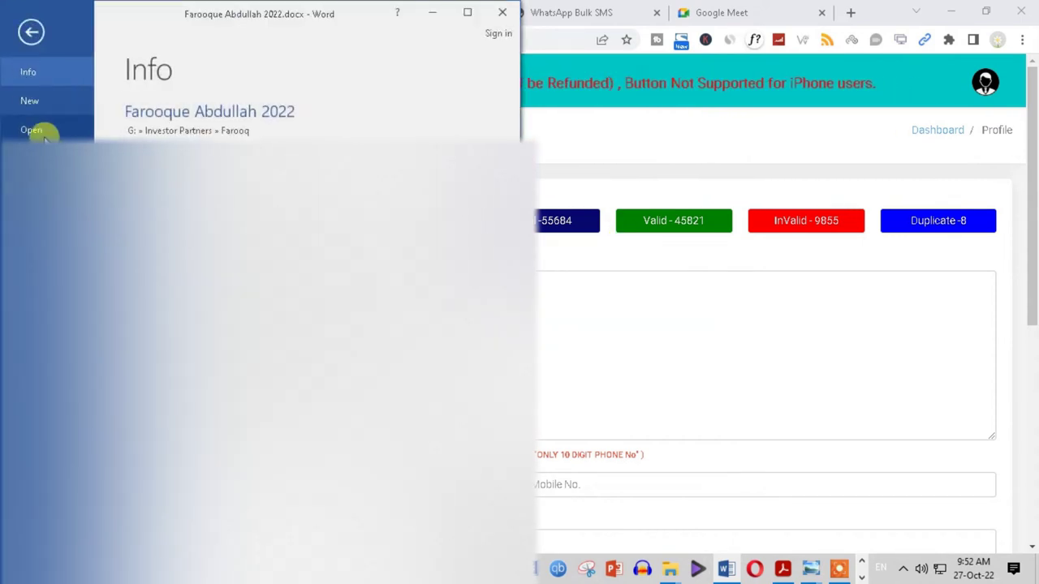
left_click(34, 131)
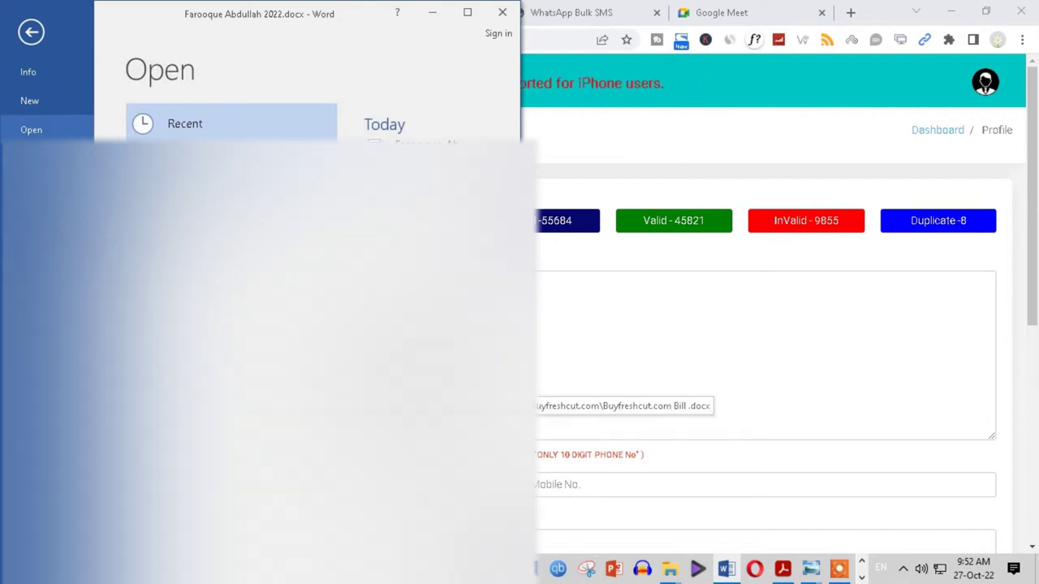
left_click(406, 373)
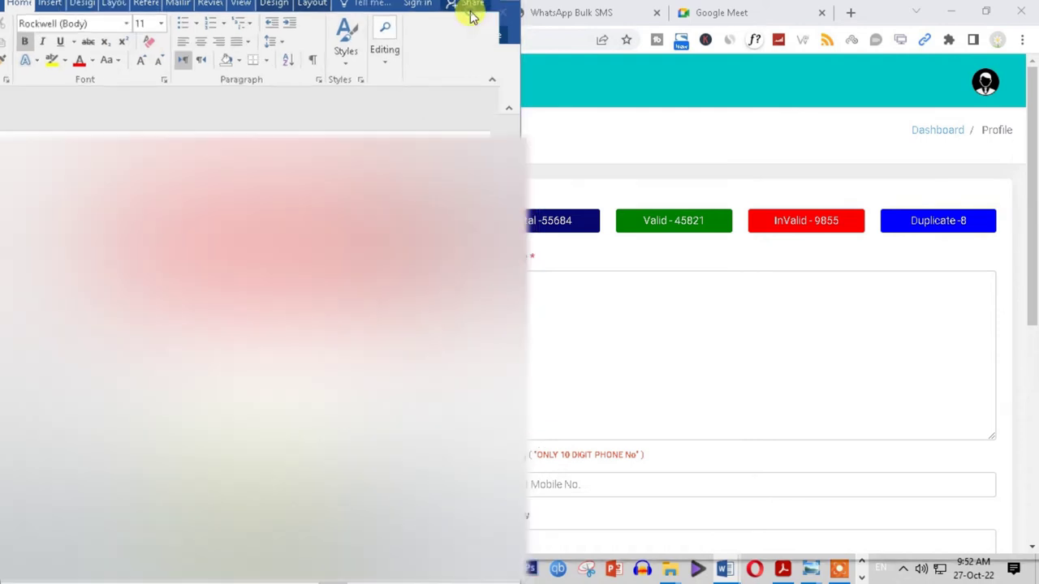
left_click(469, 14)
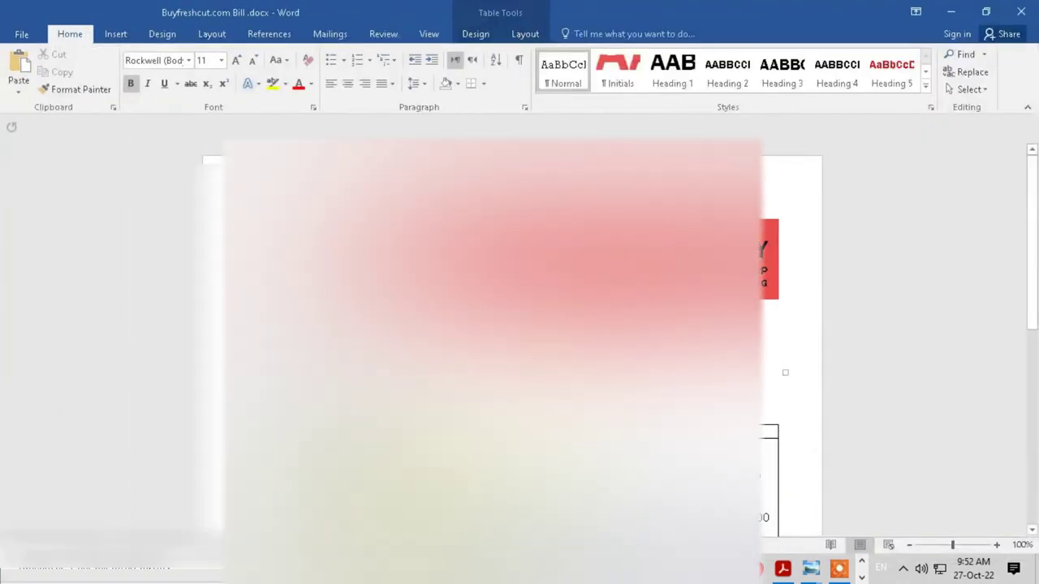
scroll(511, 341, "down", 3)
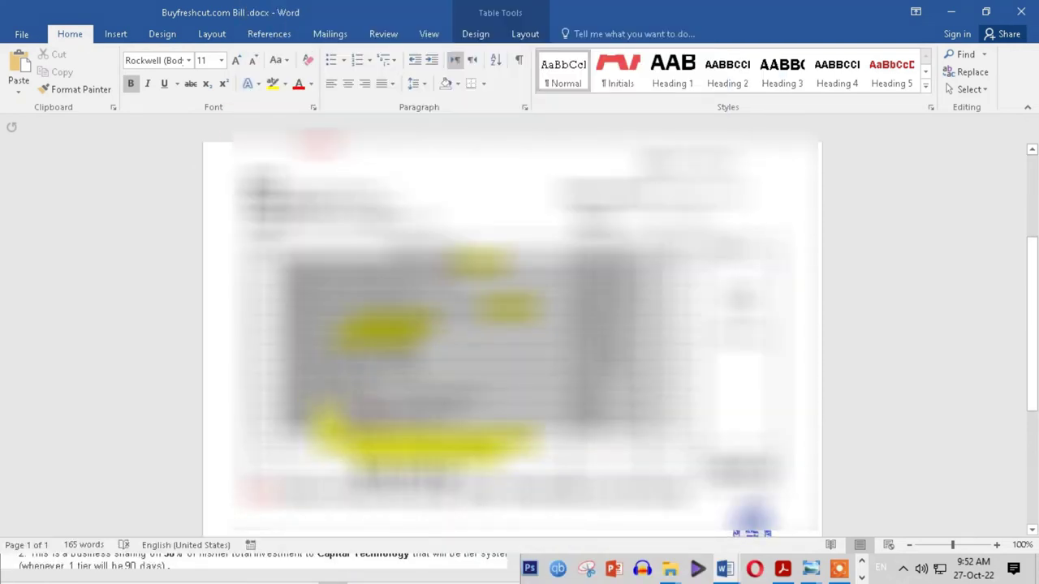
Close the document and return to the WhatsApp Bulk campaign page
left_click(1020, 13)
left_click(471, 83)
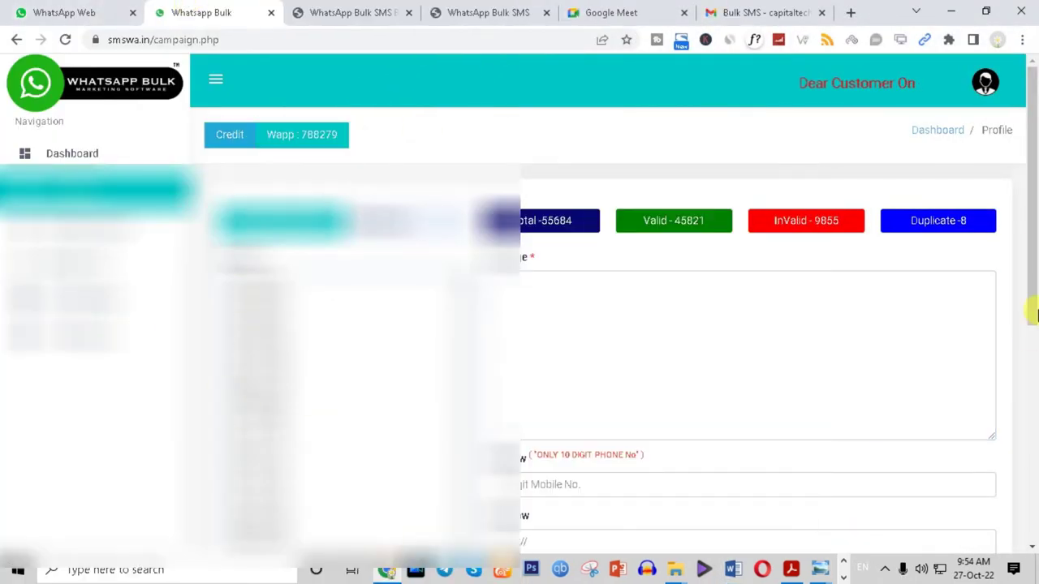
scroll(1033, 301, "down", 6)
scroll(347, 390, "up", 5)
Paste the Capital Technology promotional text beginning 'Hi User' into the Message box and review it
left_click(603, 219)
scroll(1031, 318, "up", 1)
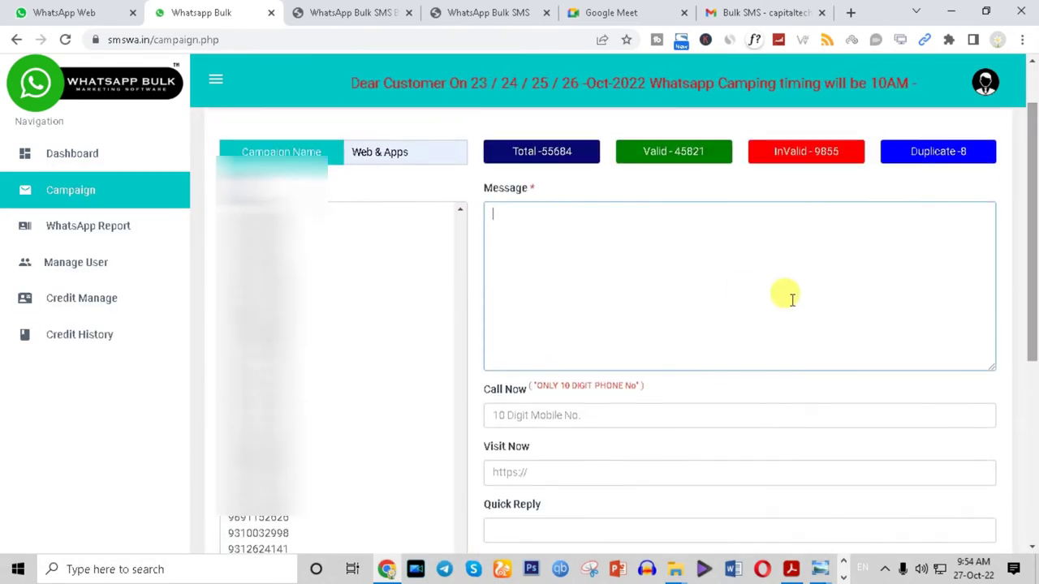
key("ctrl+v")
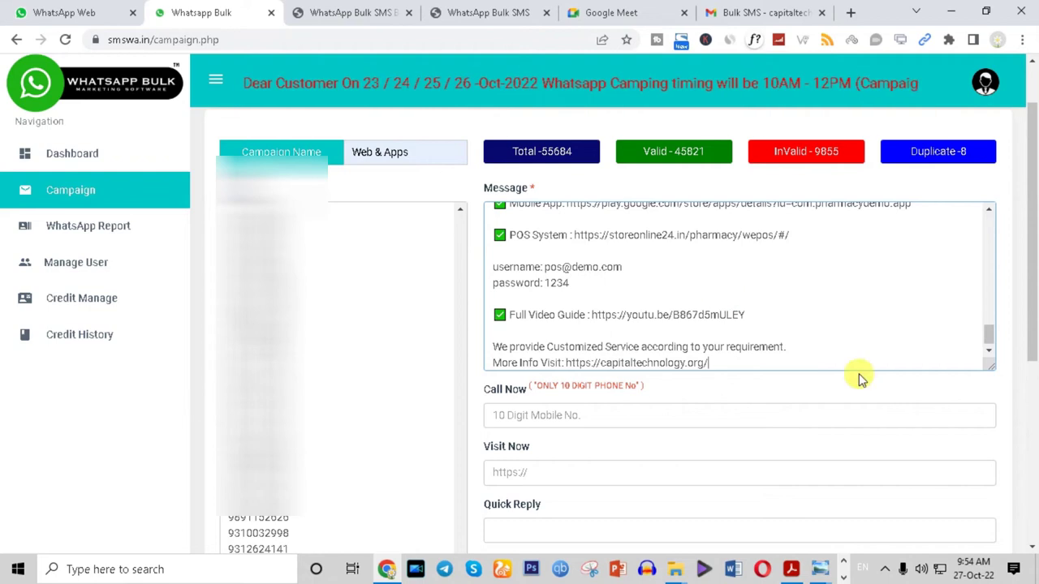
left_click_drag(989, 337, 977, 215)
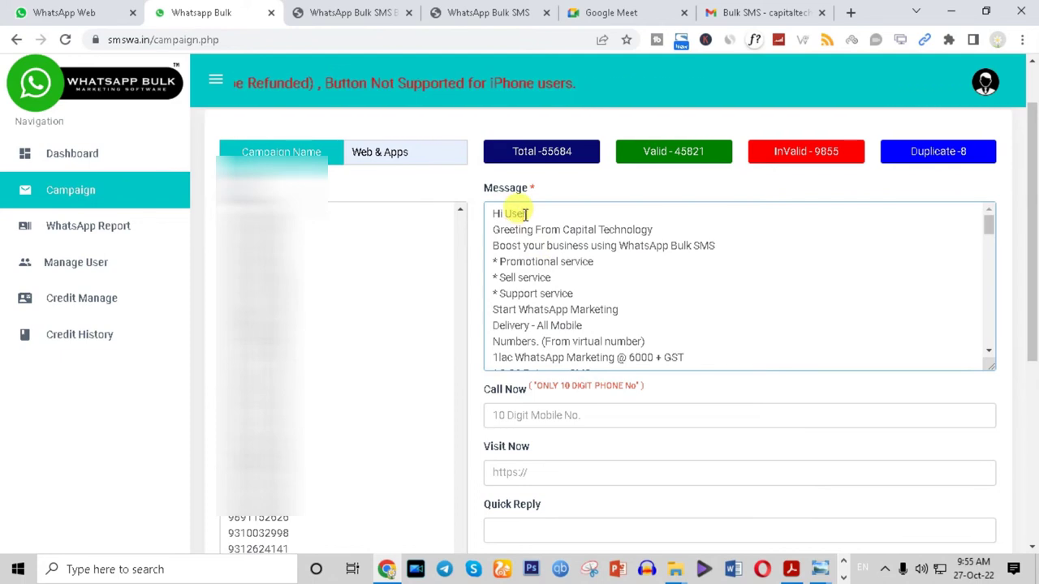
Fill Call Now with the saved phone number and accept the suggested wa.me Visit Now link
left_click(612, 419)
left_click(598, 451)
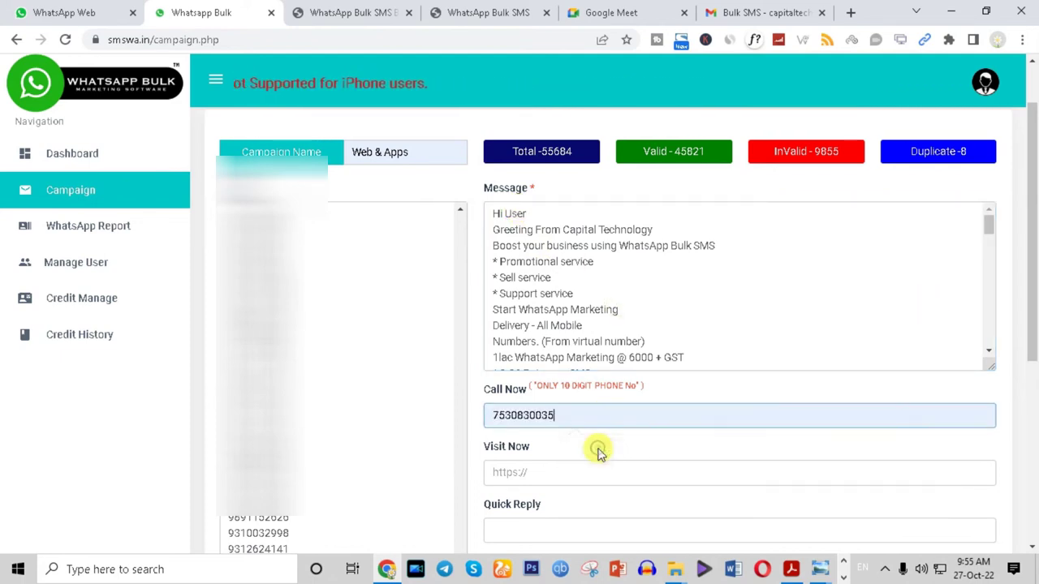
left_click(571, 482)
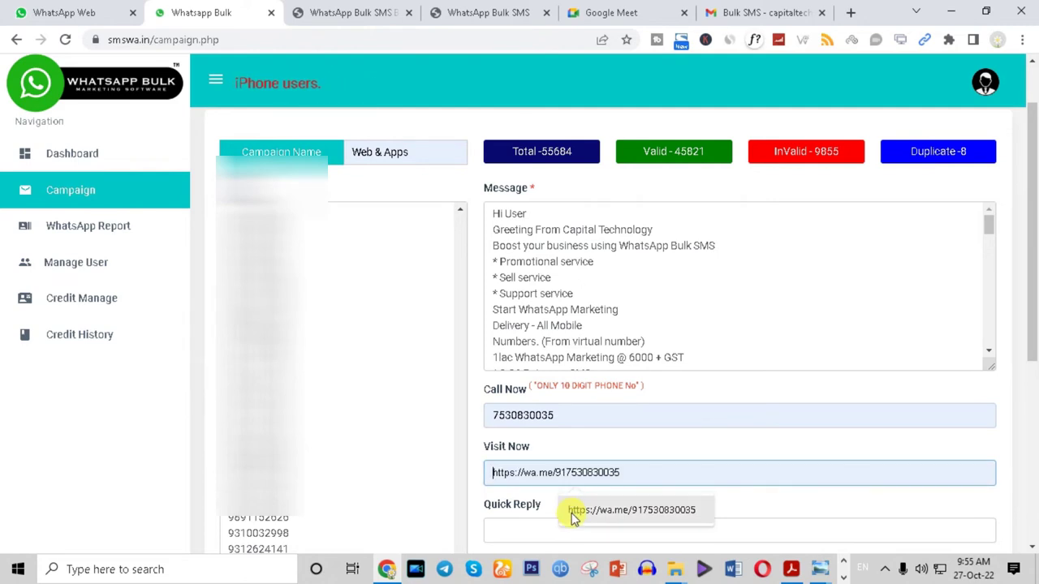
left_click(573, 516)
scroll(1027, 301, "down", 1)
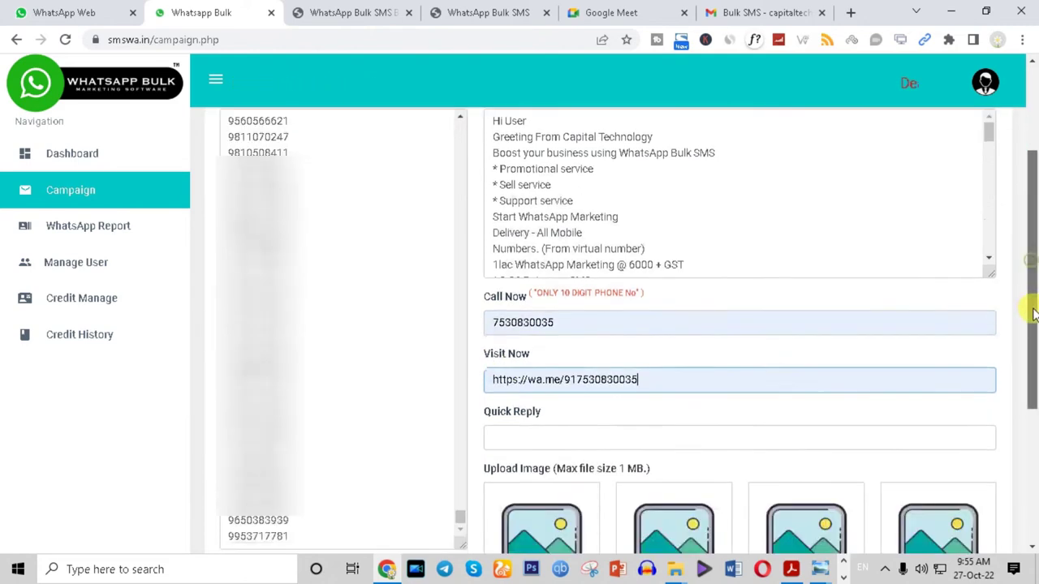
Replace the Visit Now link with the copied capitaltechnology.org/whatsapp-bulk.php address
left_click(378, 12)
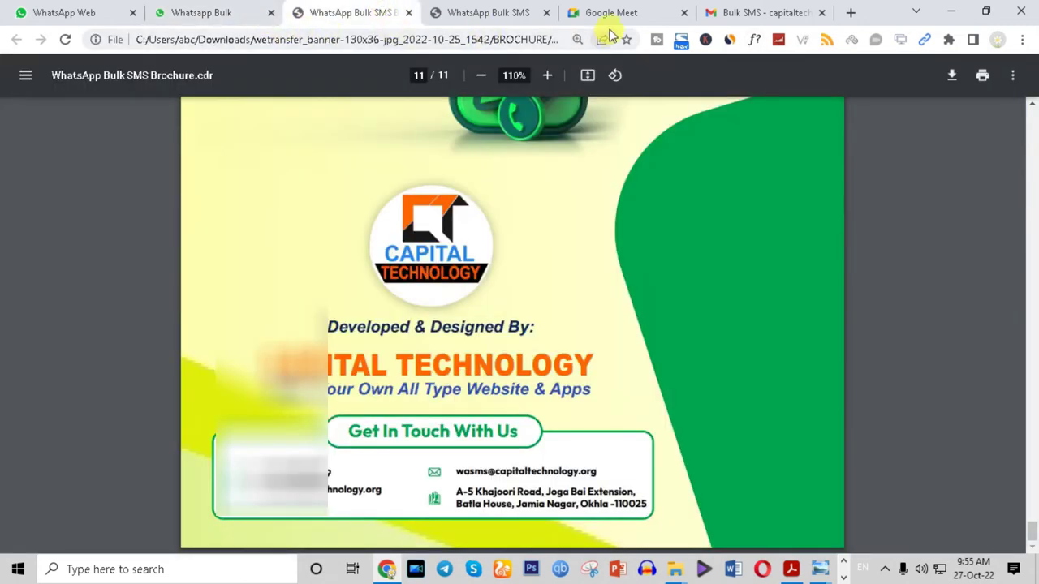
left_click(520, 12)
left_click(359, 39)
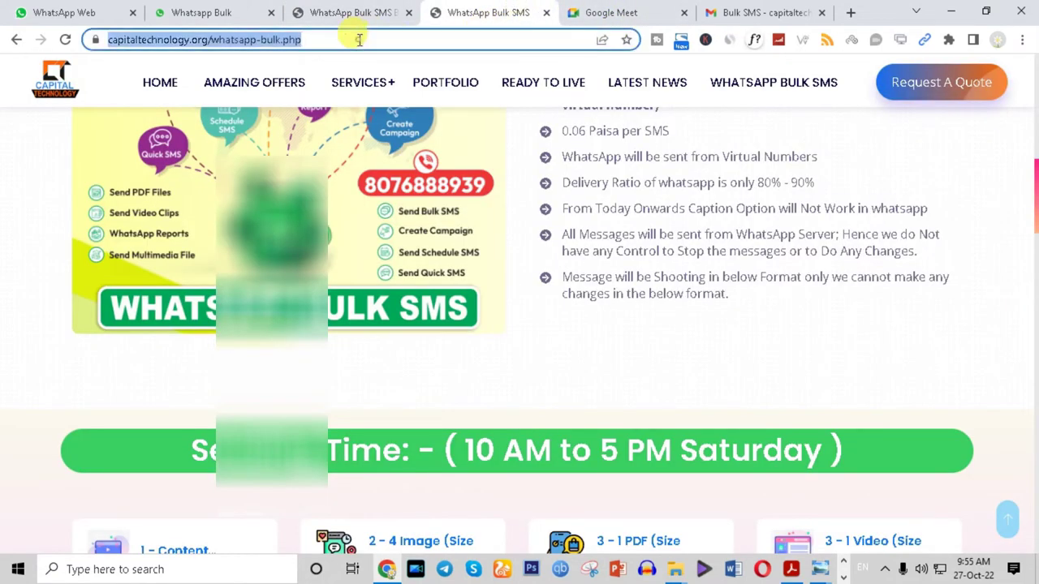
left_click(747, 9)
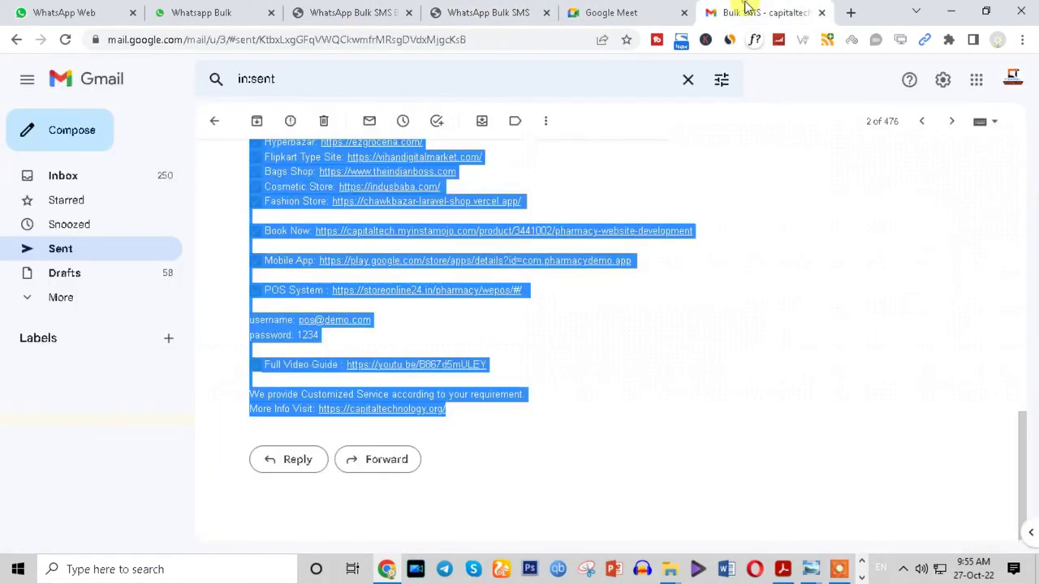
left_click(653, 8)
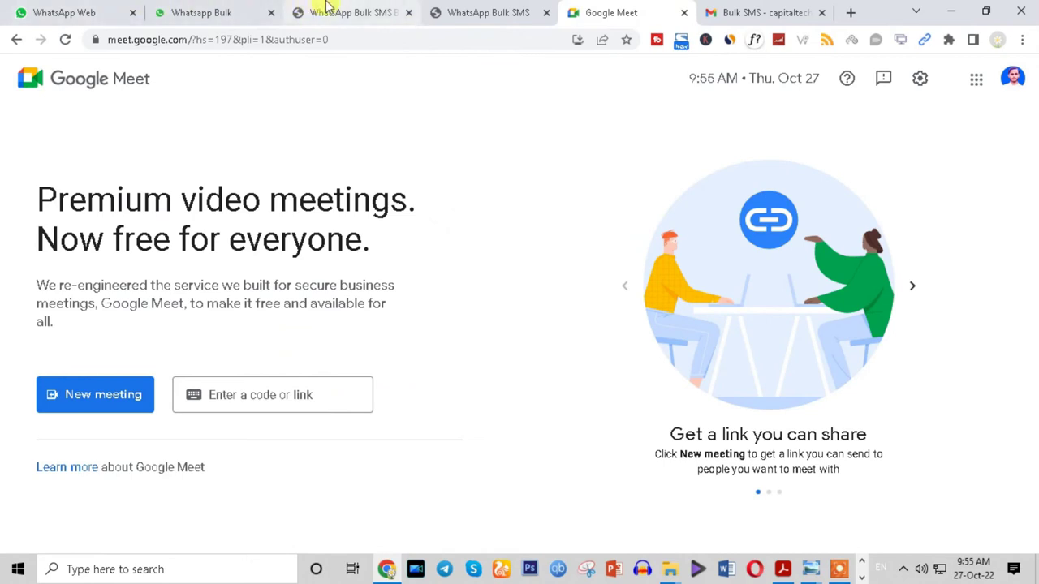
left_click(186, 10)
left_click_drag(640, 379, 338, 381)
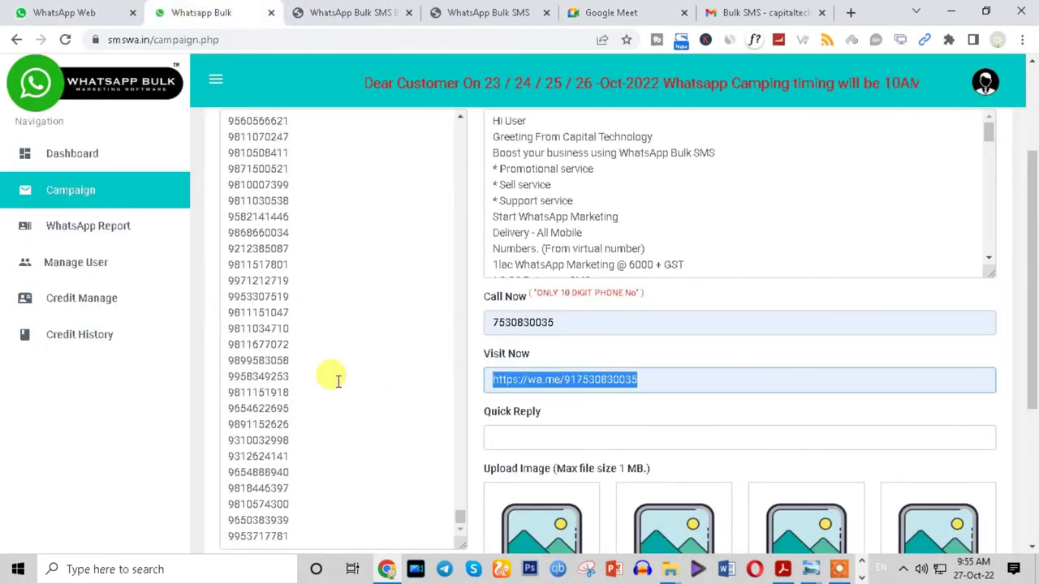
type("https://capitaltechnology.org/whatsapp-bulk.php")
Set Quick Reply to 'Call me for details'
left_click(522, 436)
left_click(583, 477)
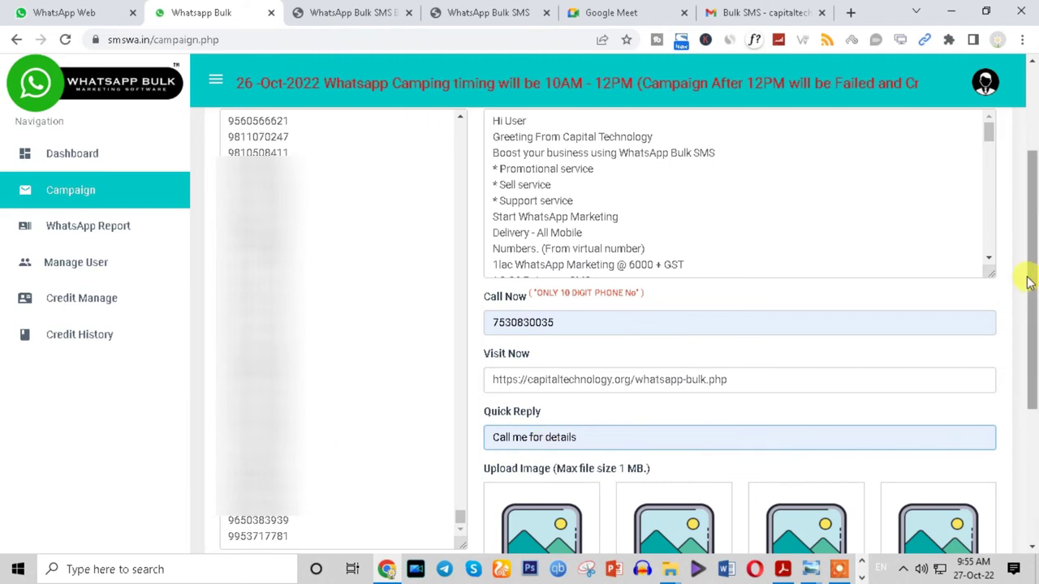
left_click_drag(1026, 282, 1027, 390)
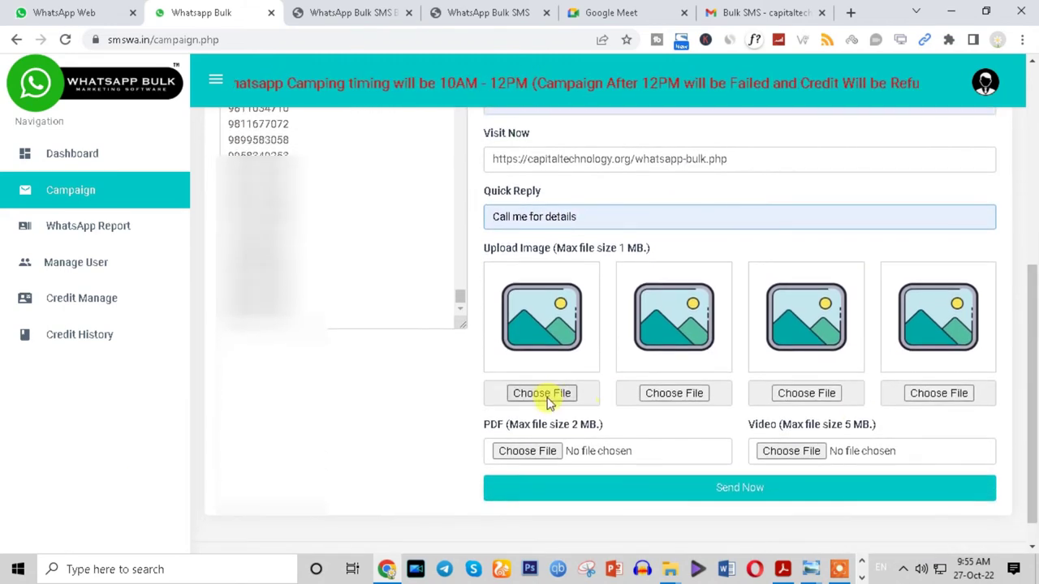
Attach Super-Mart 1.jpg and Super-Mart 2.jpg to the first two image slots
left_click(548, 401)
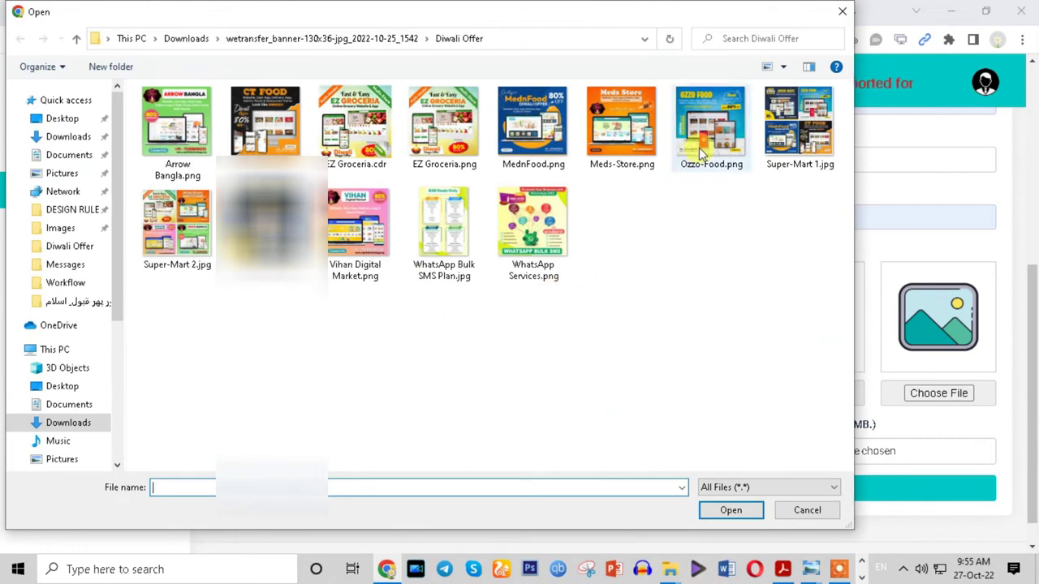
double_click(788, 160)
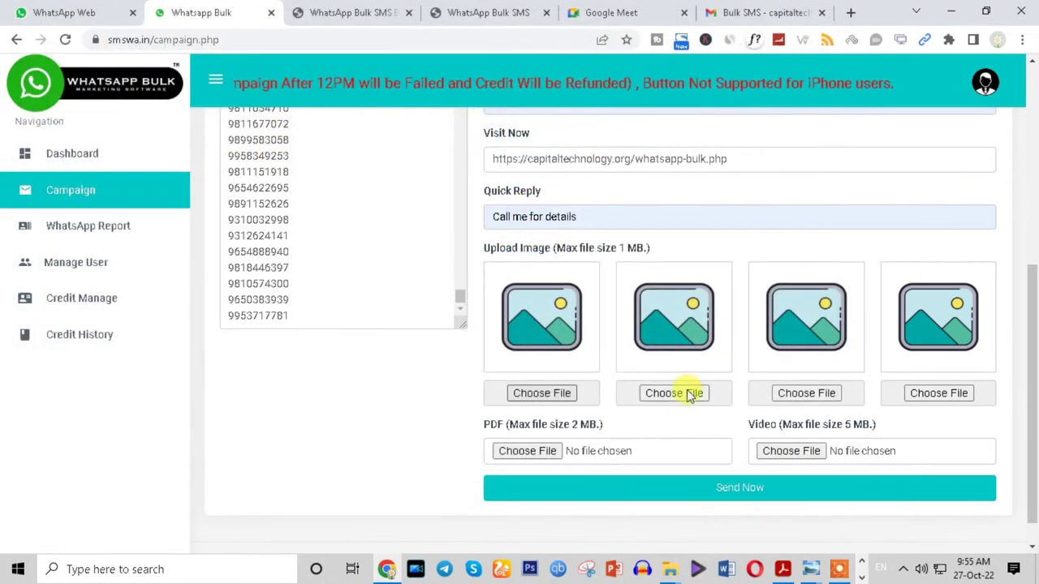
left_click(683, 400)
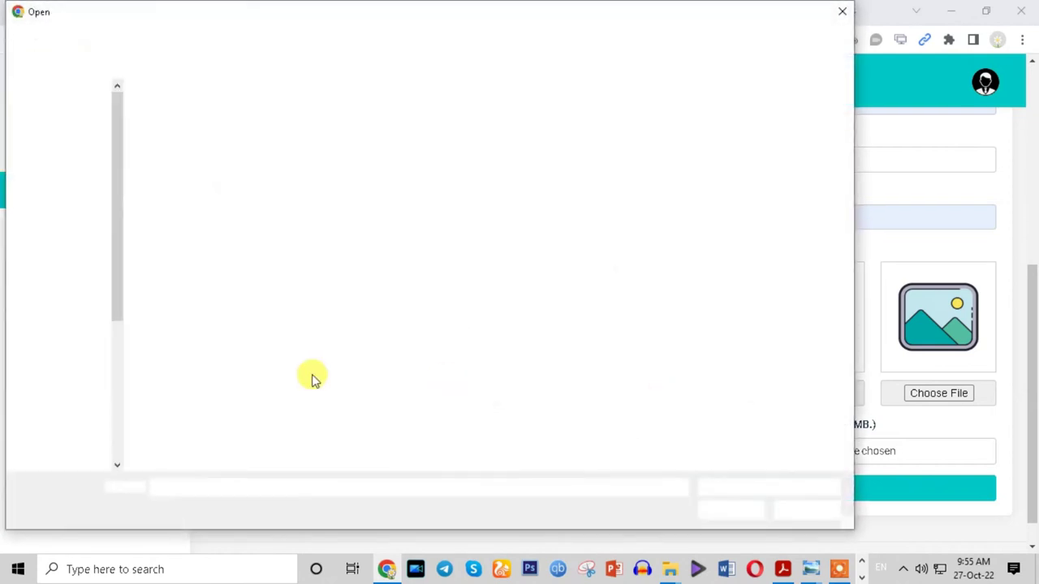
left_click(183, 270)
double_click(182, 270)
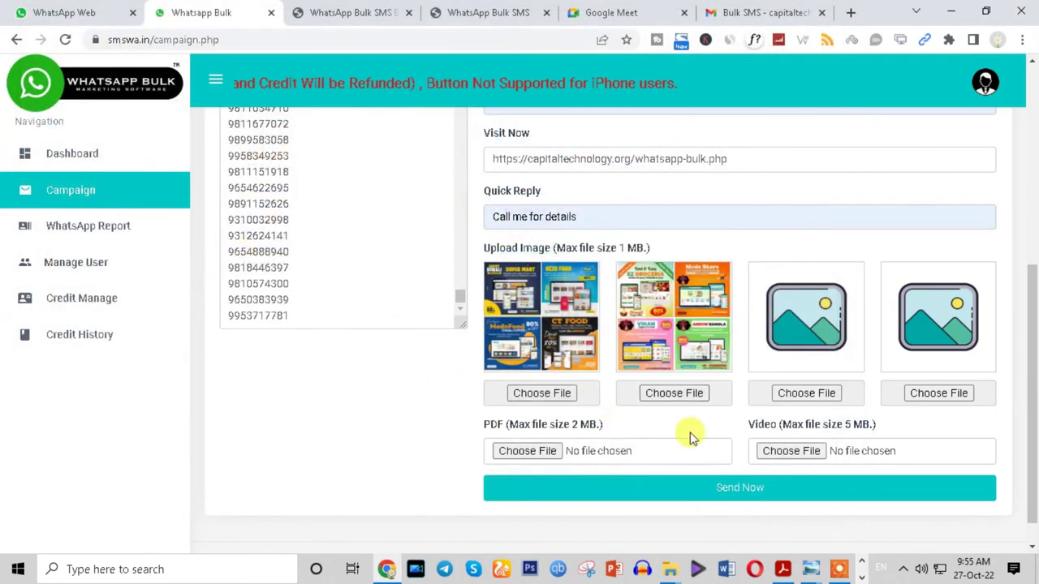
Try Ozzo-Food.png, dismiss the size warning, and attach WhatsApp Services.png to the fourth slot
left_click(795, 397)
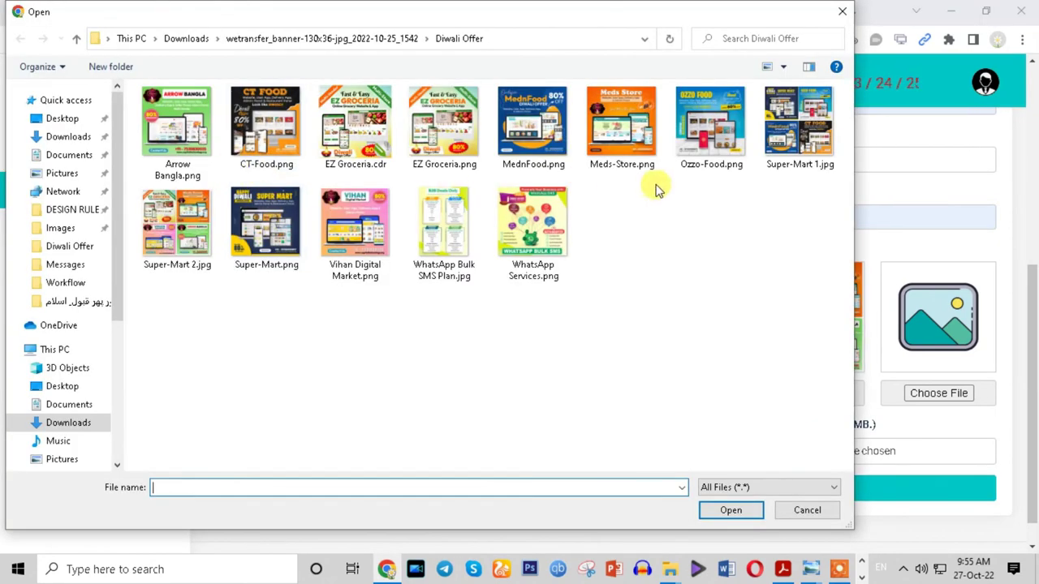
left_click(728, 162)
double_click(728, 162)
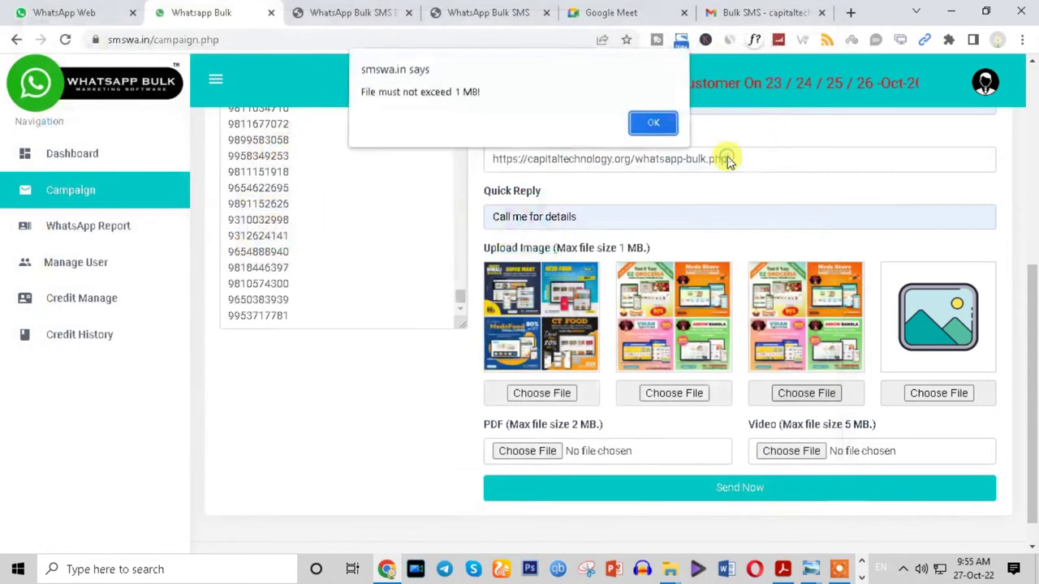
left_click(652, 127)
left_click(920, 393)
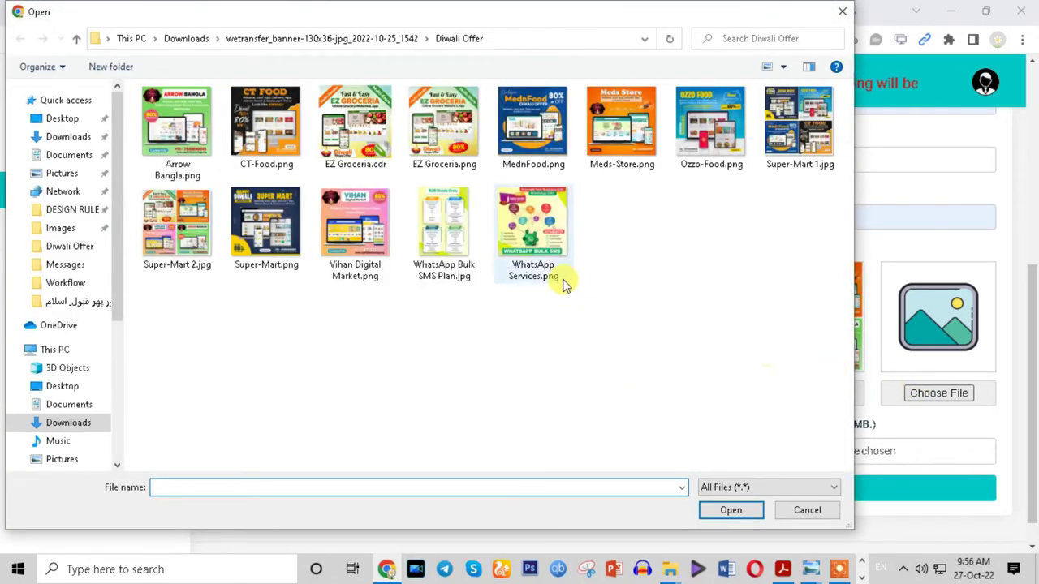
double_click(513, 261)
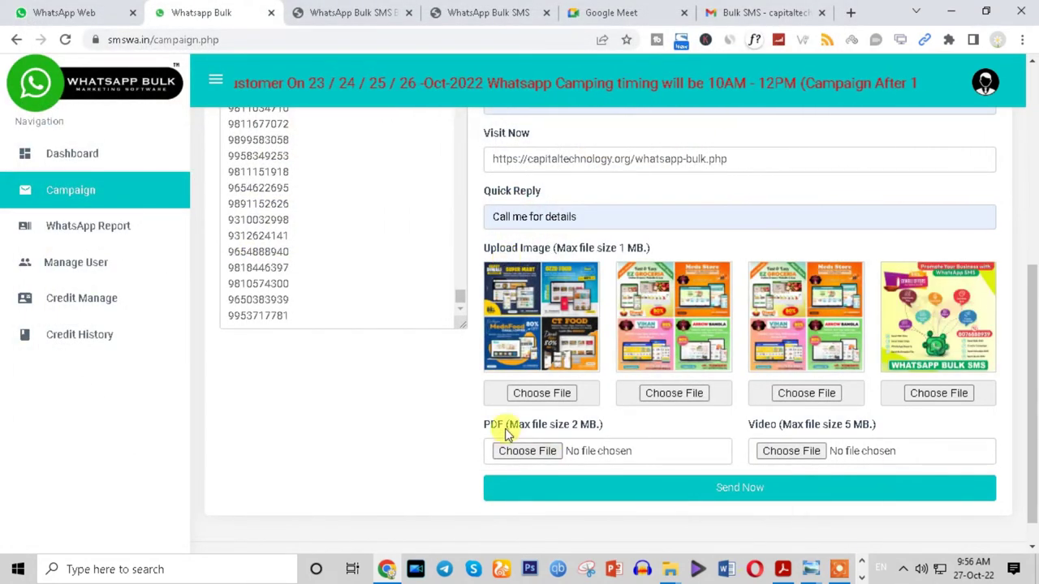
left_click_drag(487, 430, 509, 470)
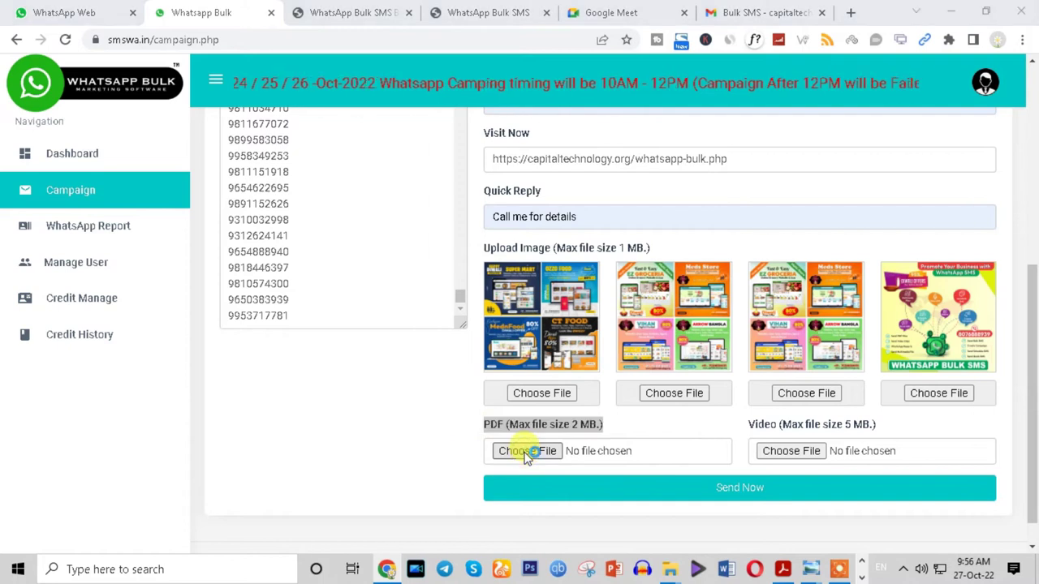
Attach Quizzy_ Online Examination Platform.pdf from Downloads > FireShot, cancelling the video picker
left_click(524, 457)
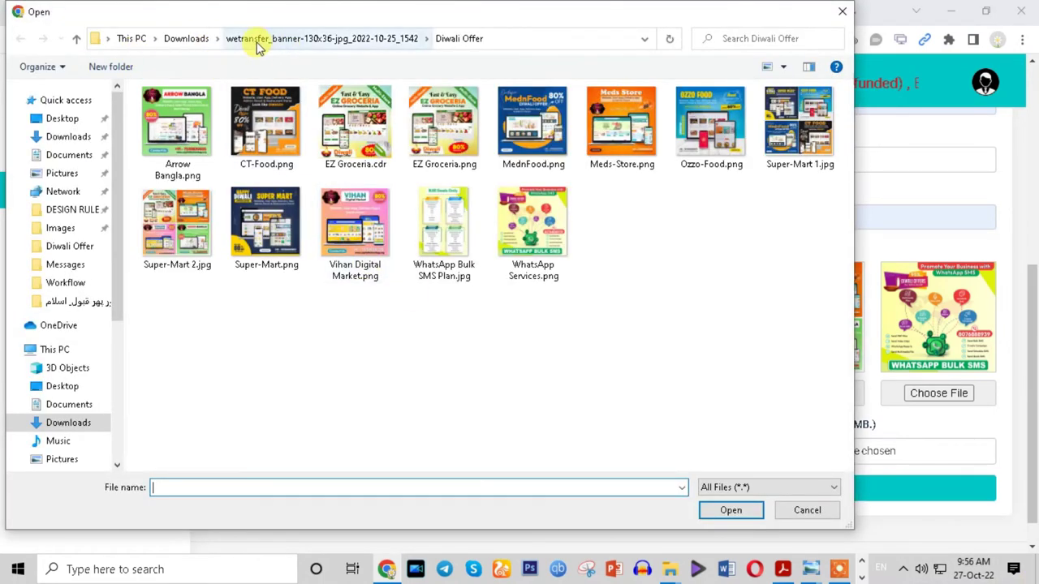
left_click(201, 38)
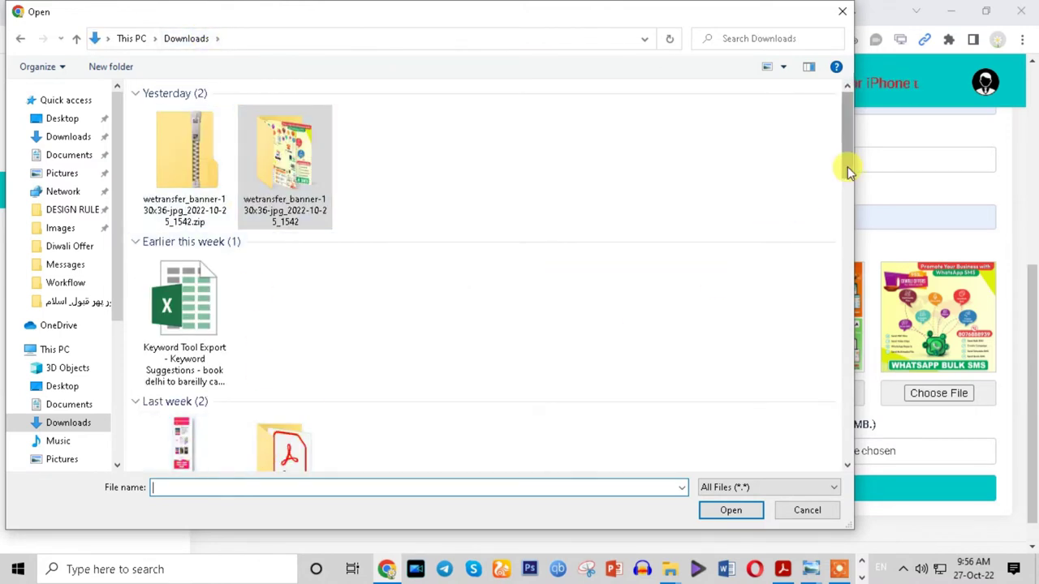
left_click_drag(848, 172, 848, 203)
double_click(292, 312)
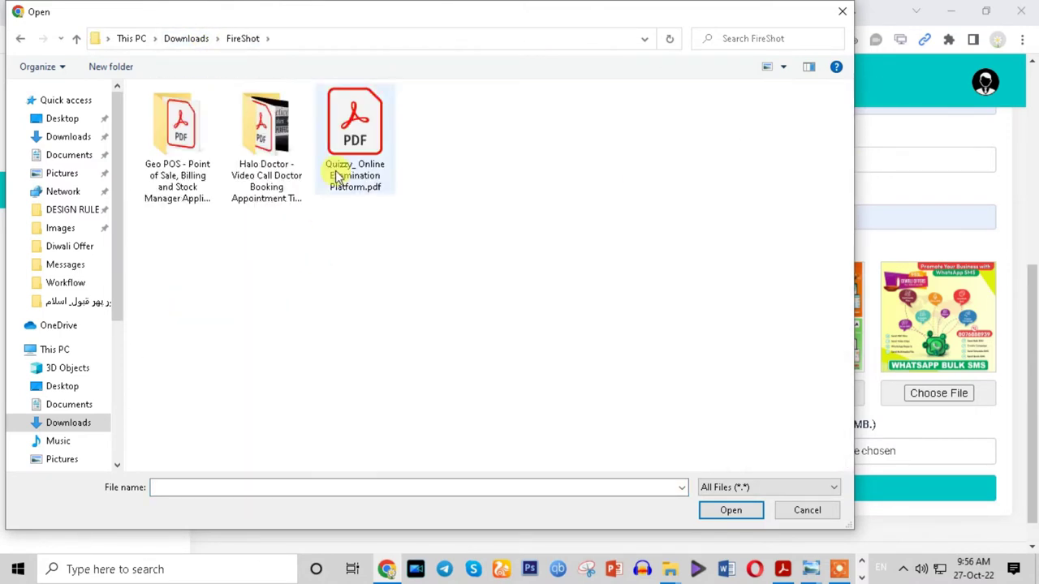
double_click(339, 179)
left_click(787, 449)
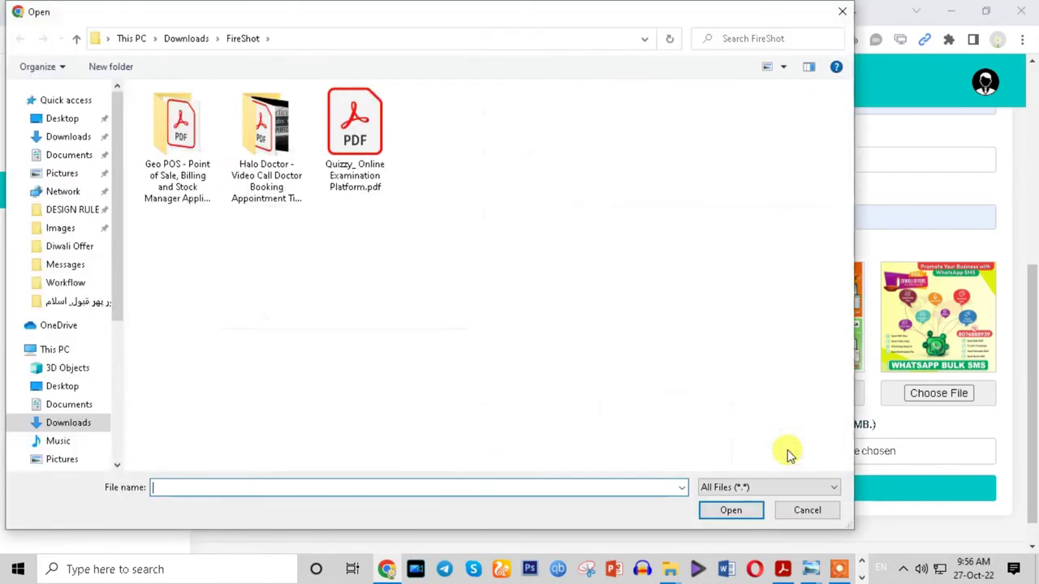
left_click(808, 514)
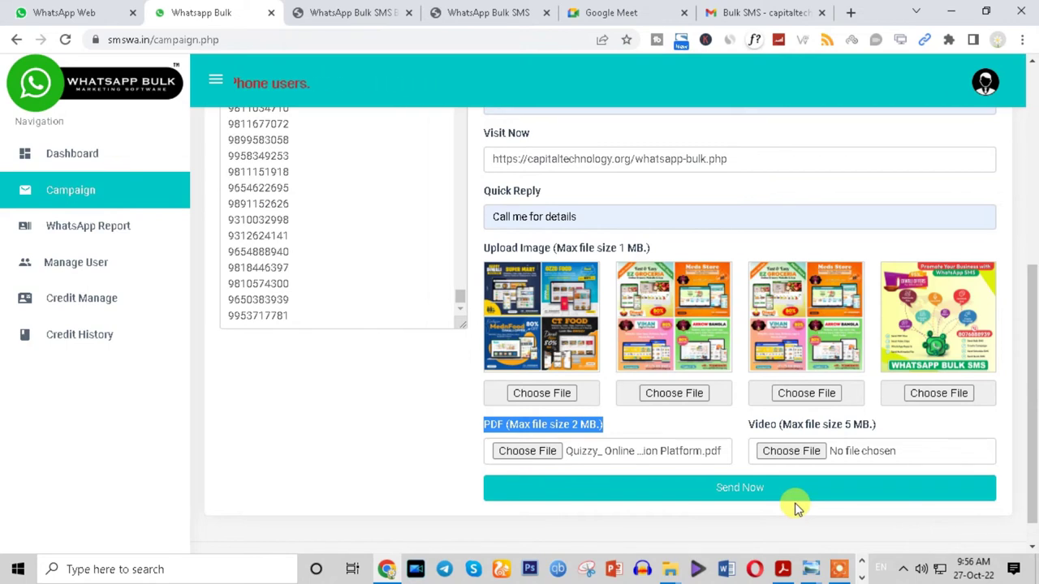
Clear every number from the Numbers list
mouse_move(1032, 475)
left_mouse_down()
mouse_move(1033, 324)
mouse_move(1032, 349)
left_mouse_up()
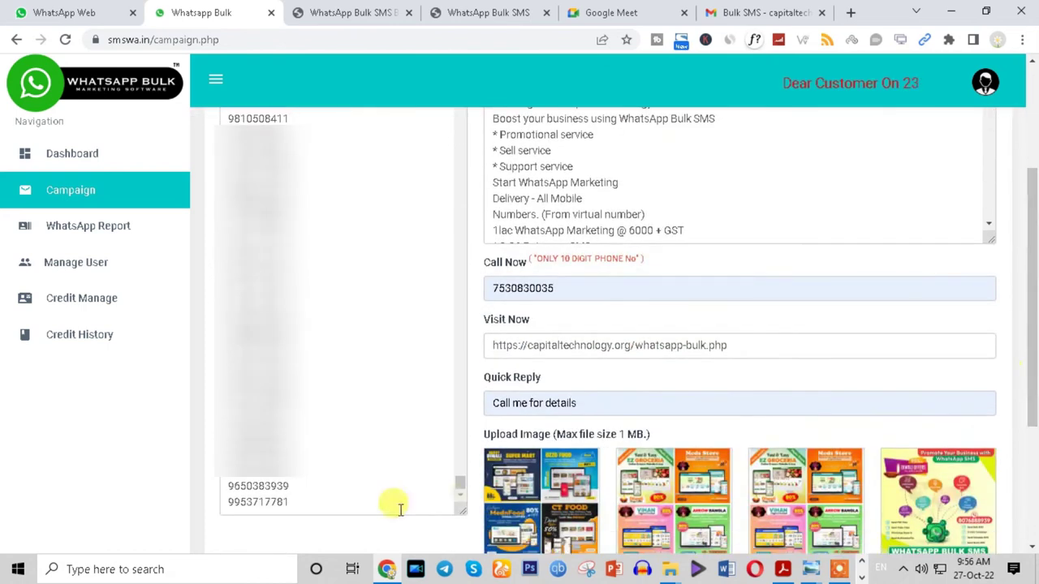
left_click(460, 482)
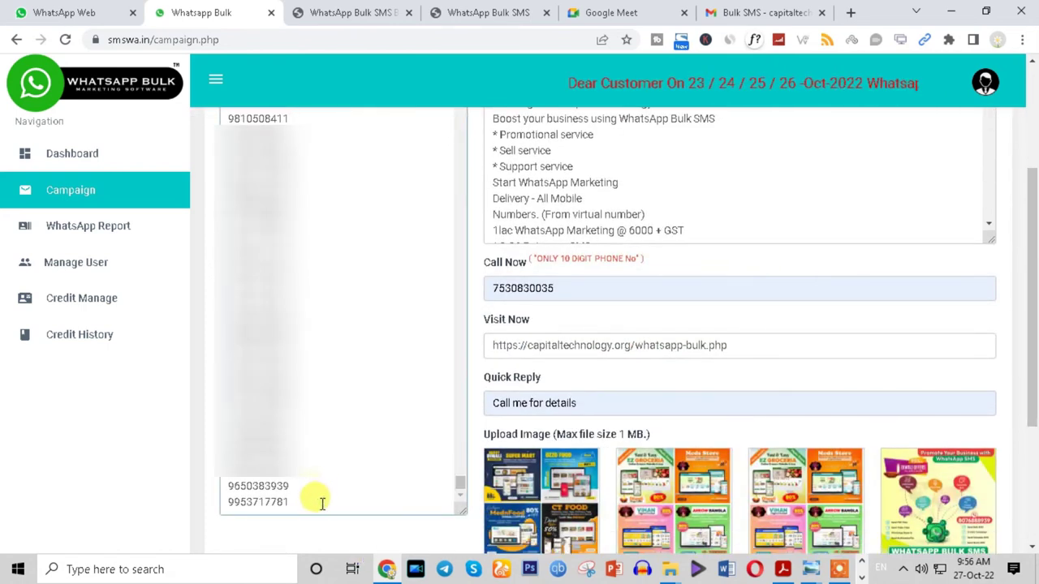
left_click_drag(239, 152, 321, 465)
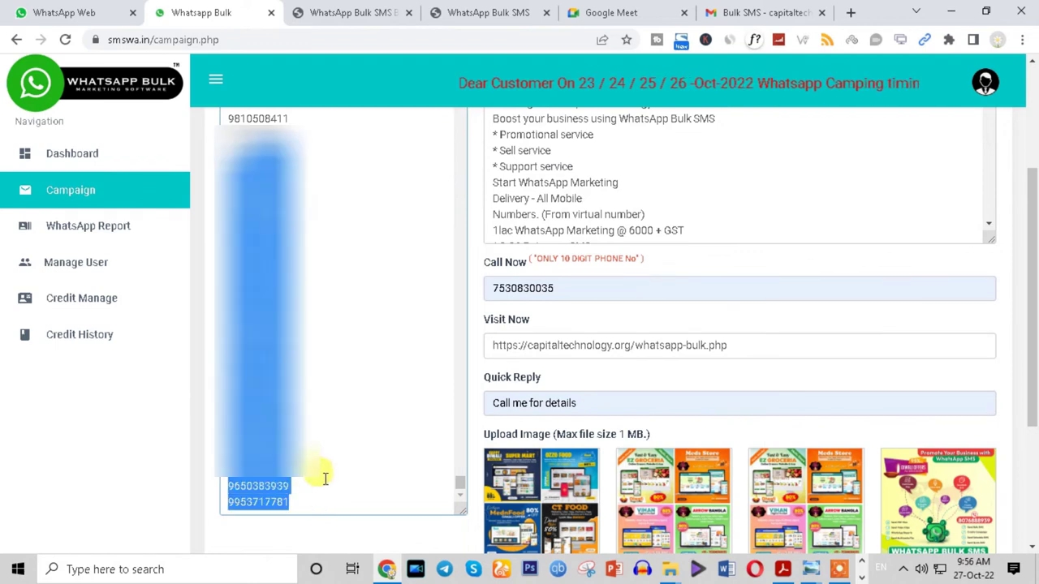
left_click(324, 483)
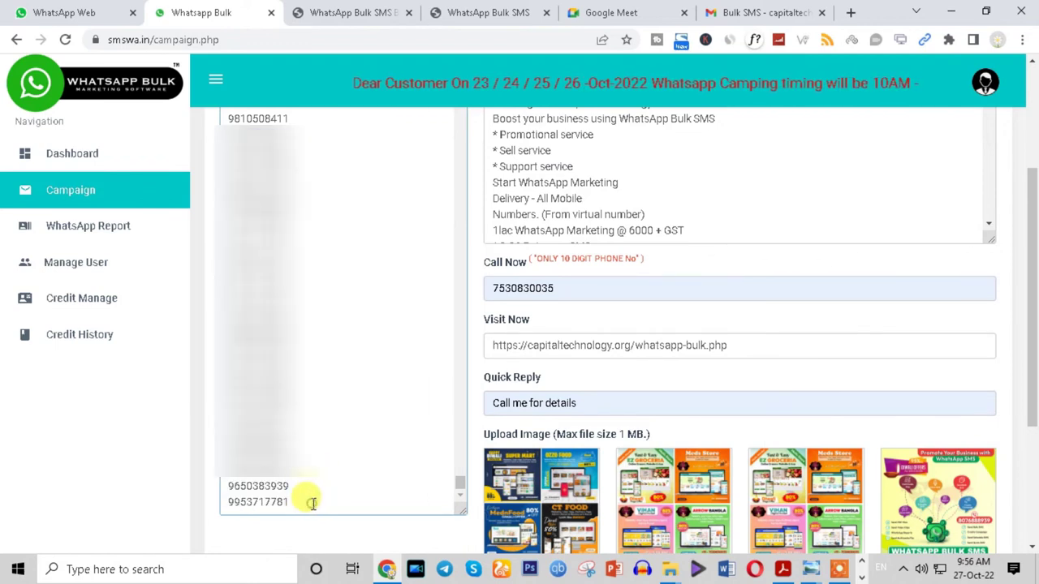
key("ctrl+a")
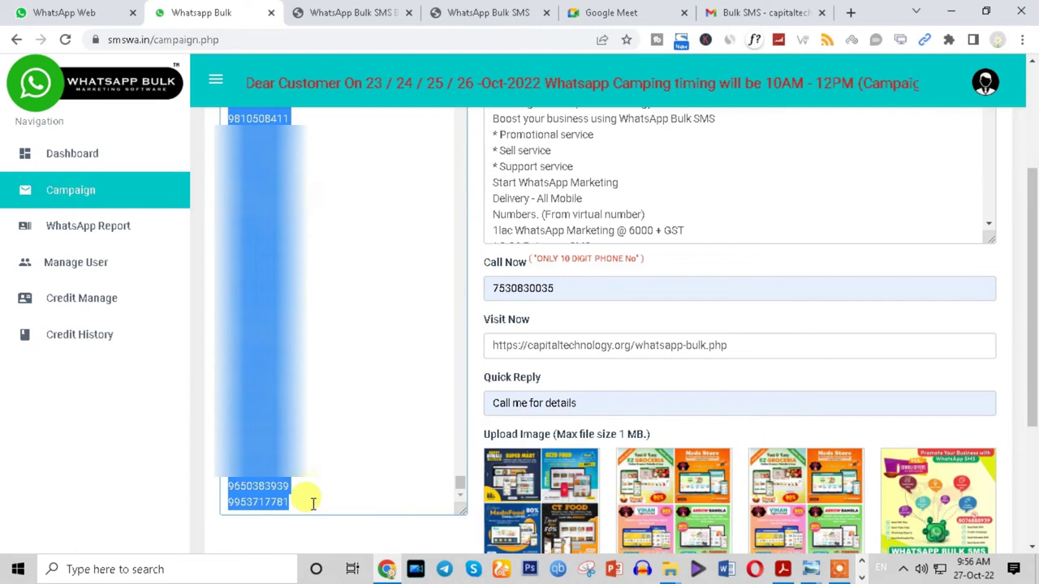
key("Delete")
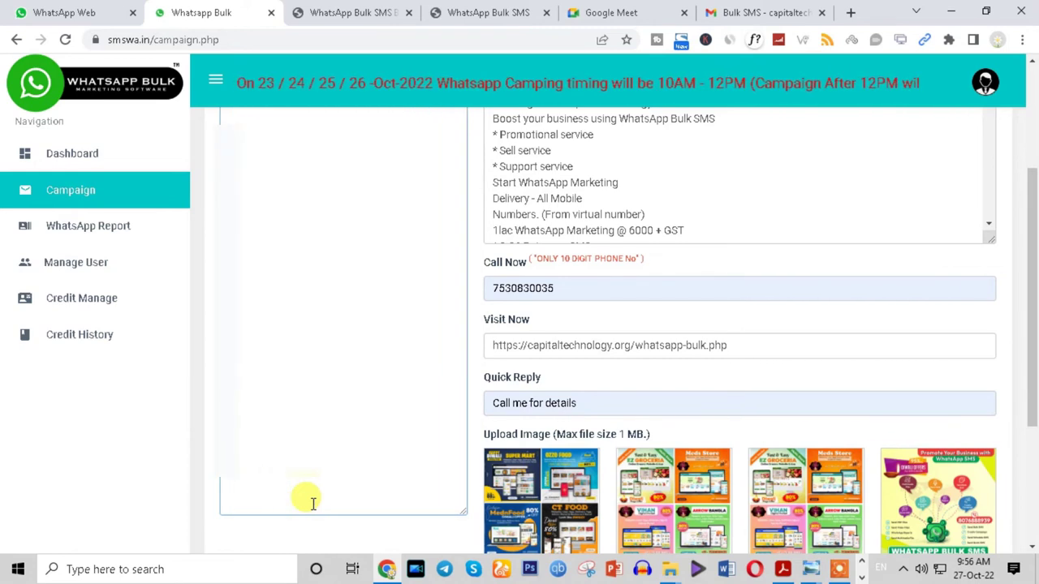
Enter a single test phone number and send the campaign
scroll(336, 278, "up", 3)
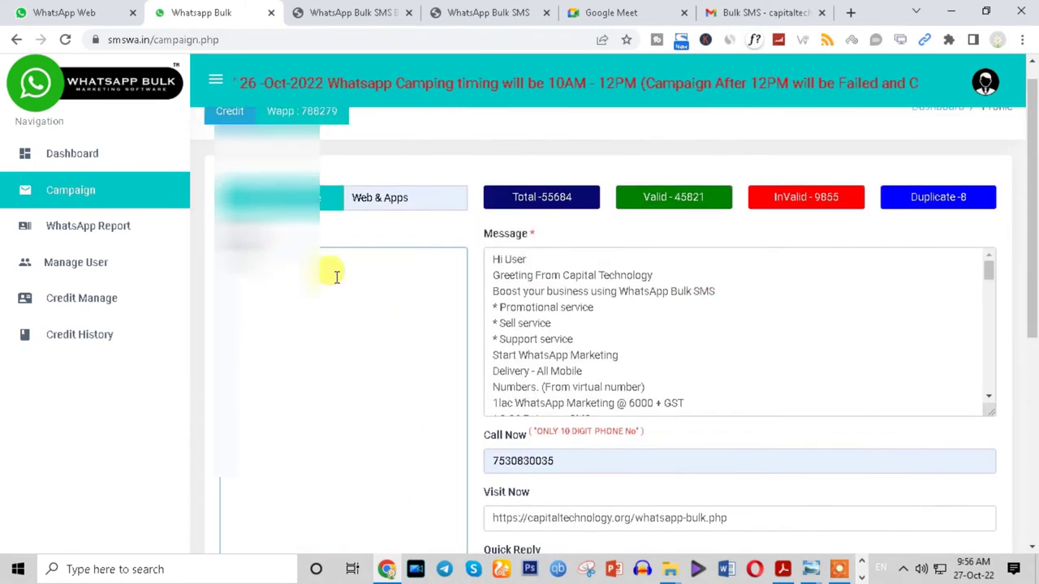
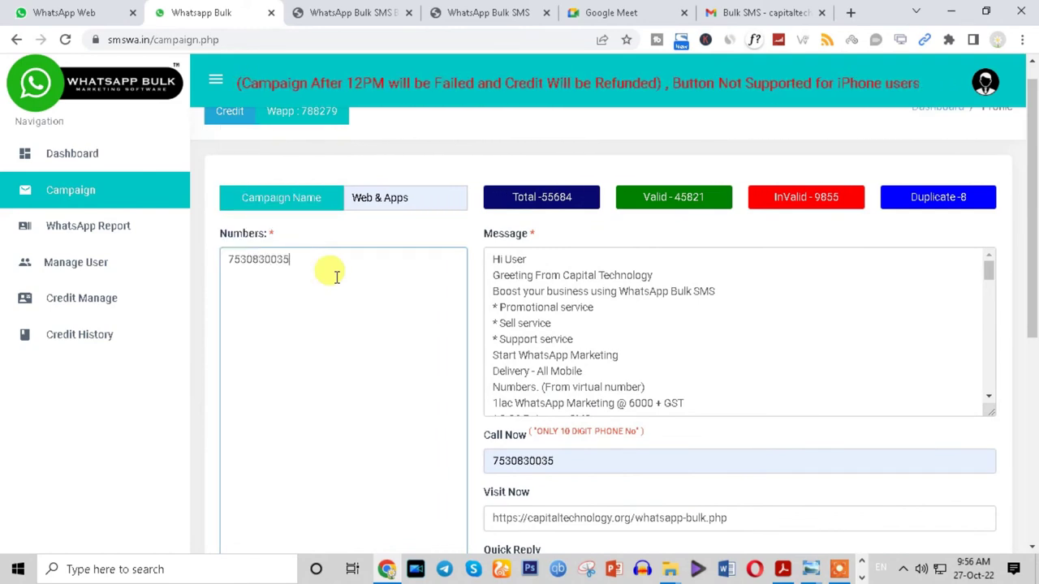
left_click(650, 321)
left_click_drag(1036, 292, 1035, 428)
left_click(731, 482)
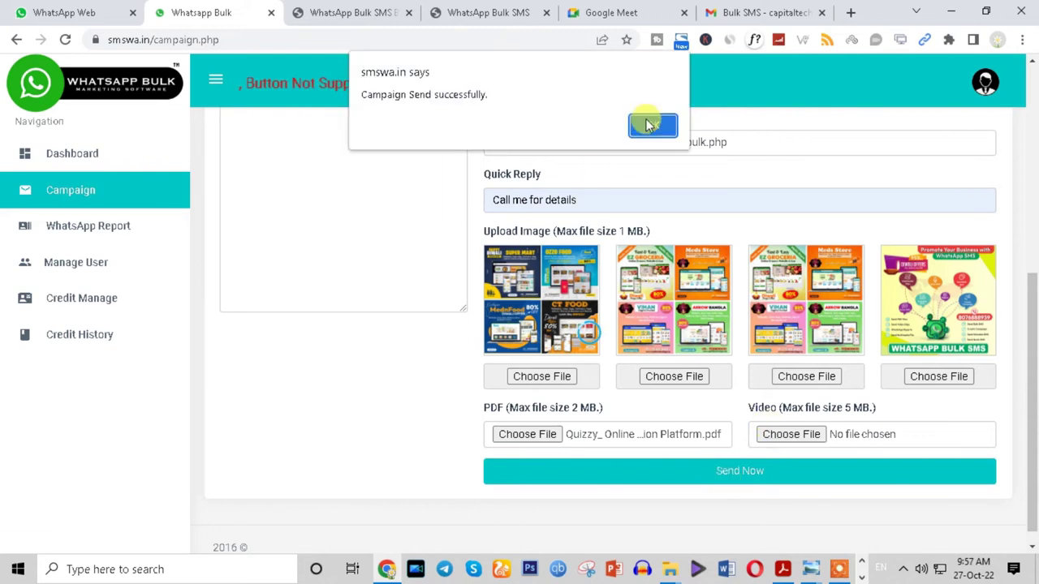
Dismiss the 'Campaign Send successfully.' alert and scroll back up the reset form
left_click(649, 122)
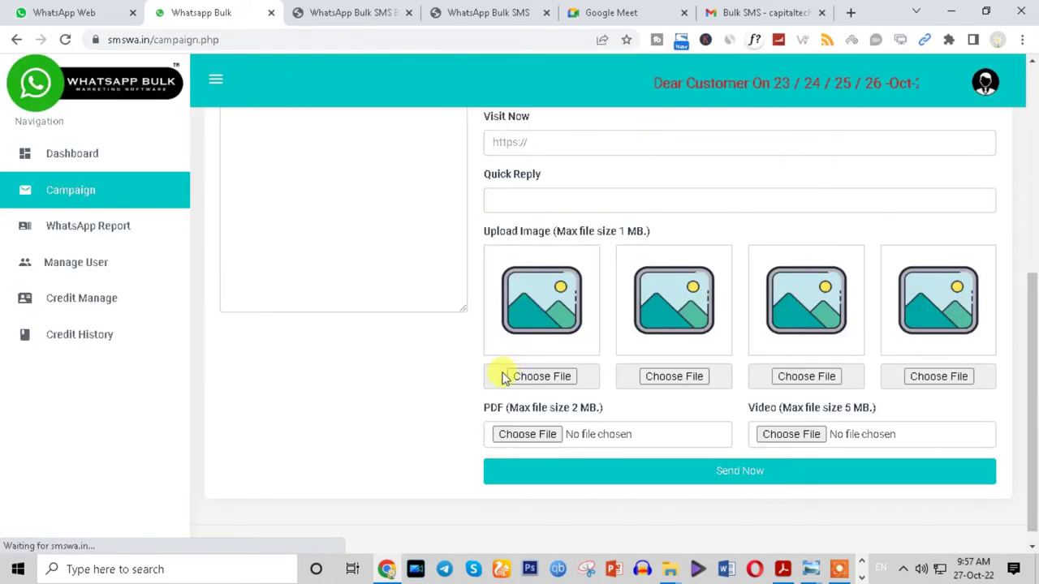
left_click_drag(1033, 370, 1028, 210)
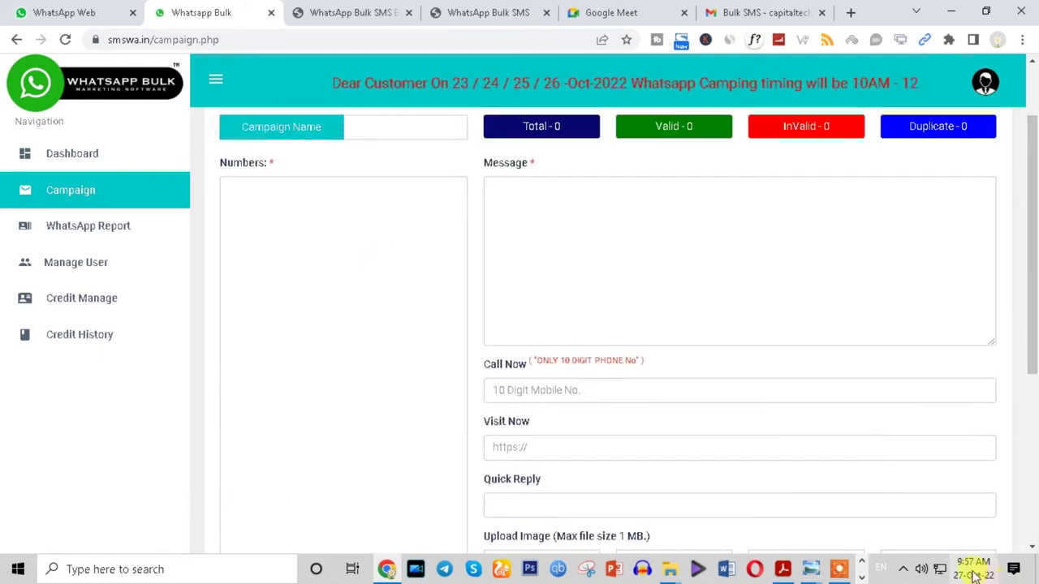
mouse_move(973, 575)
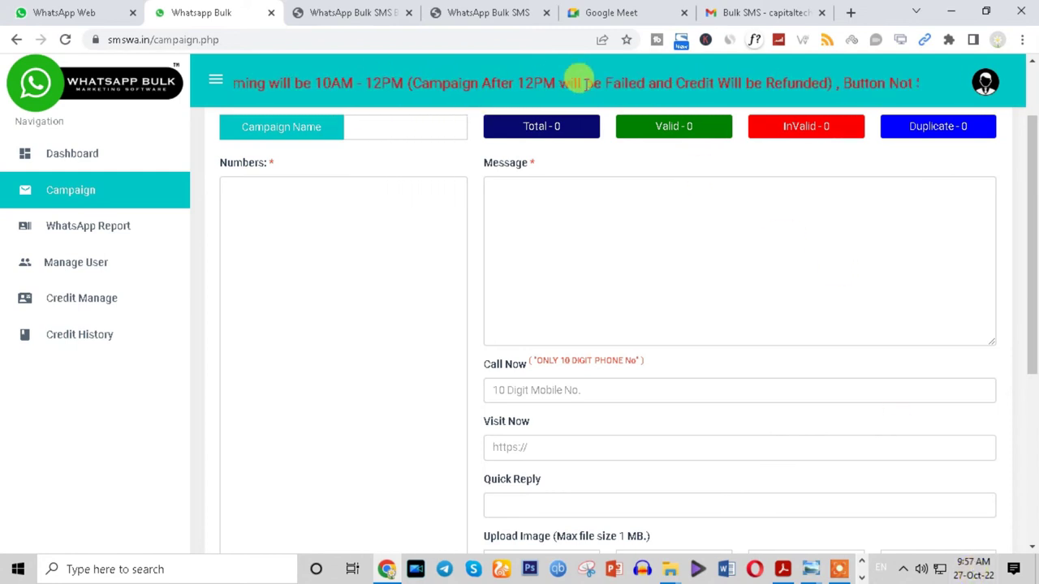
Open the WhatsApp Report and set the date range 07-Oct-2022 to 26-Oct-2022
left_click(126, 232)
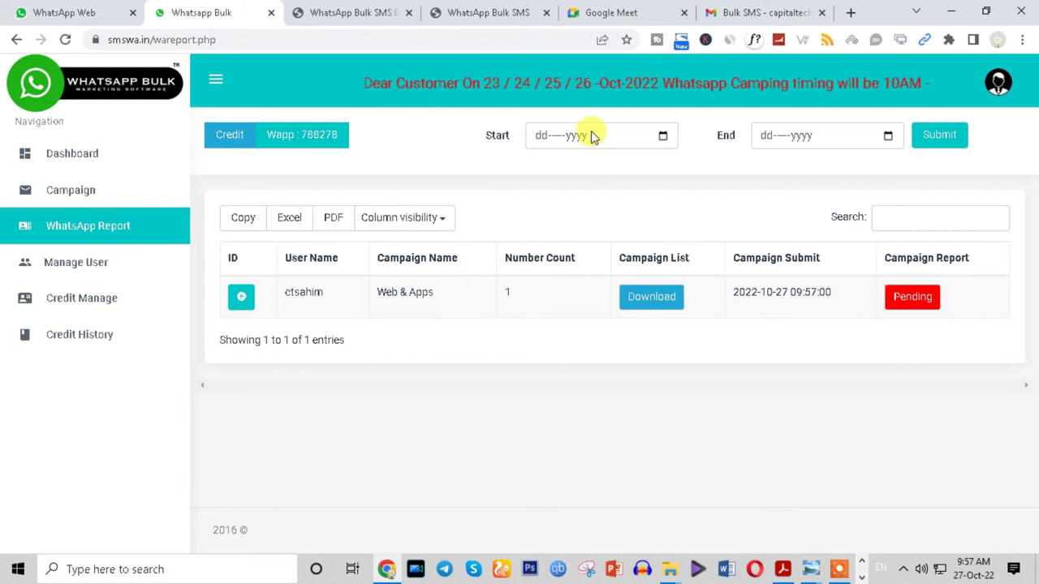
left_click(662, 135)
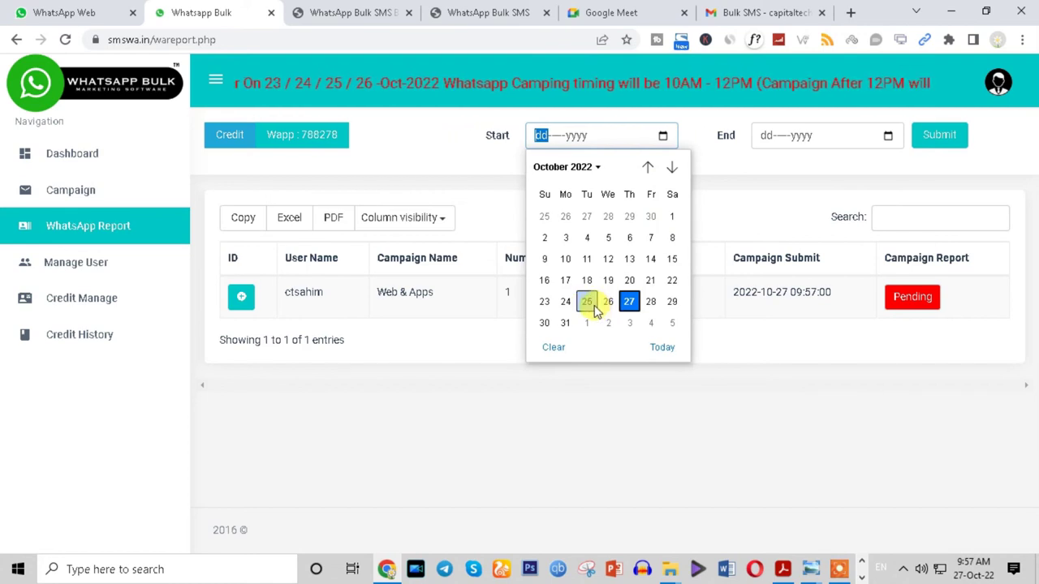
left_click(650, 238)
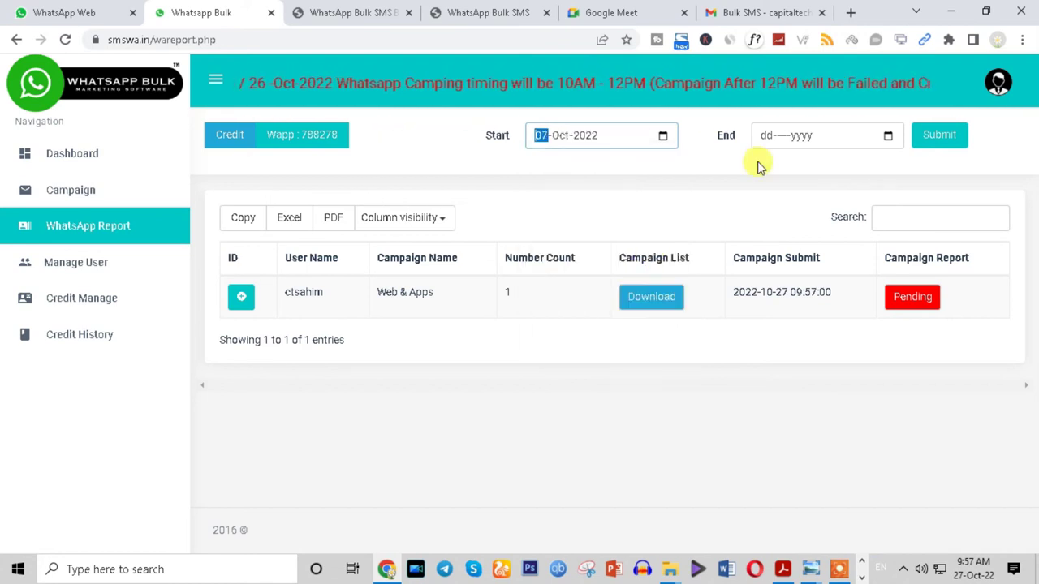
left_click(888, 135)
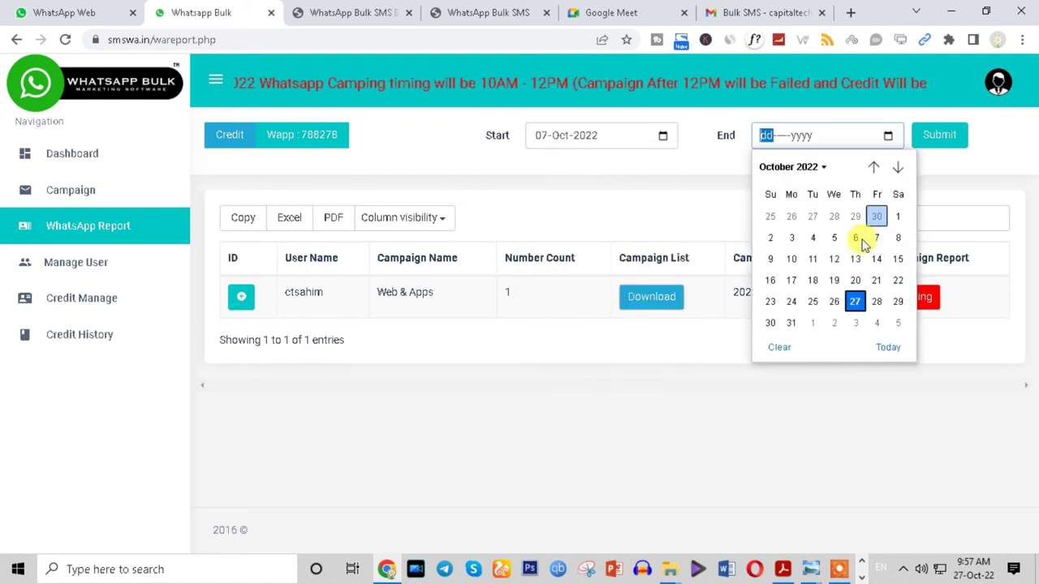
left_click(836, 295)
List the campaigns, download the b2b campaign's report, and open the CSV in Excel
left_click(926, 135)
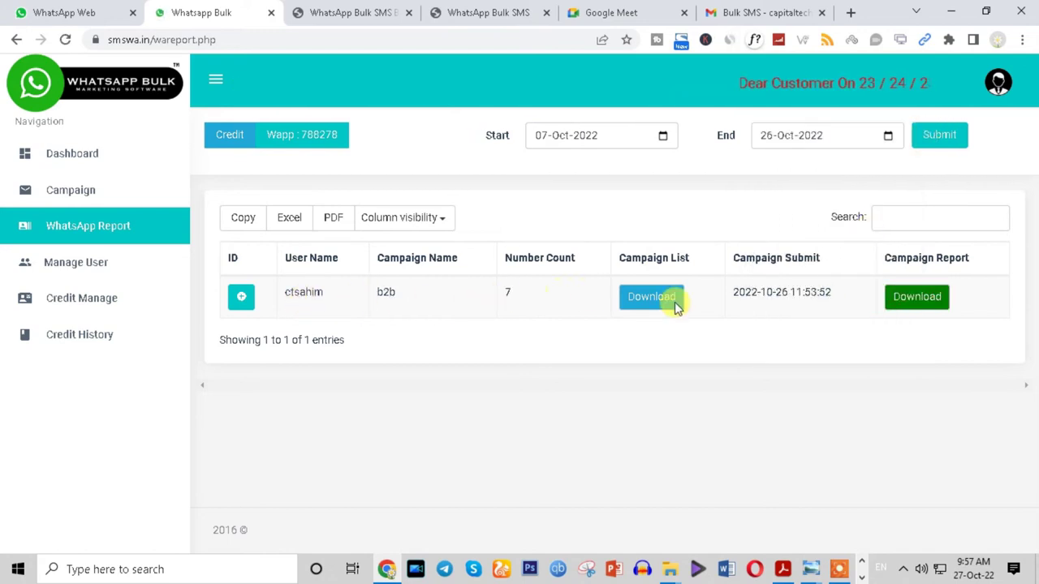
left_click(901, 301)
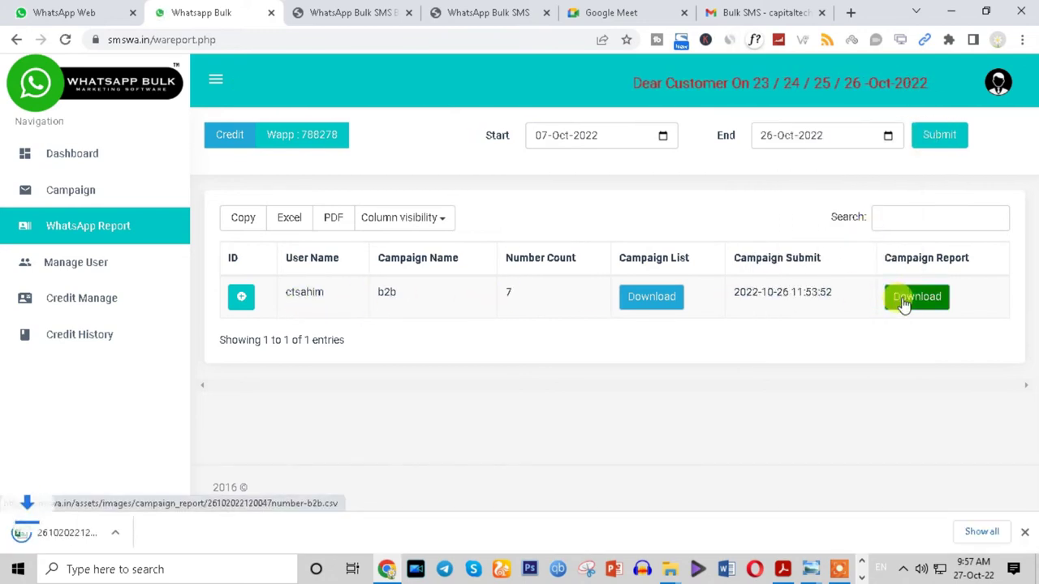
left_click(77, 533)
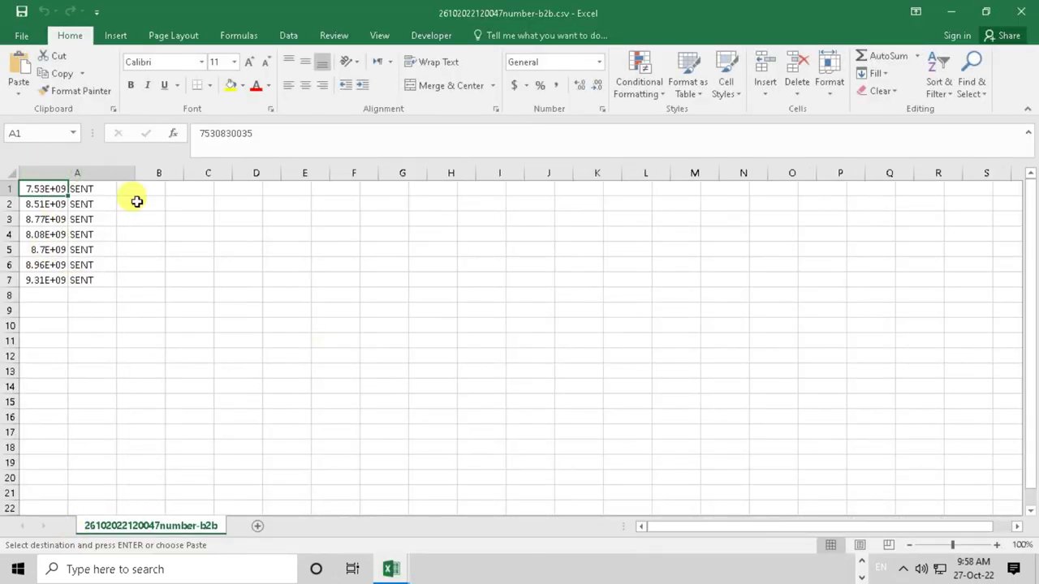
Widen column A to show full numbers, select the SENT cells, then return to Chrome
left_click_drag(69, 172, 136, 199)
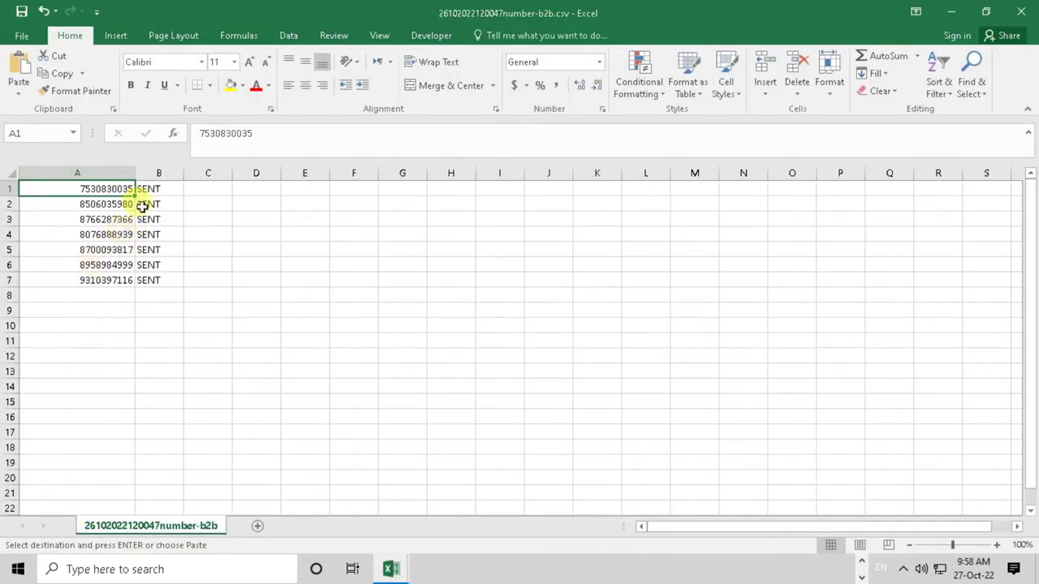
left_click(155, 280)
left_click(155, 234)
left_click(150, 203)
left_click_drag(150, 190, 157, 283)
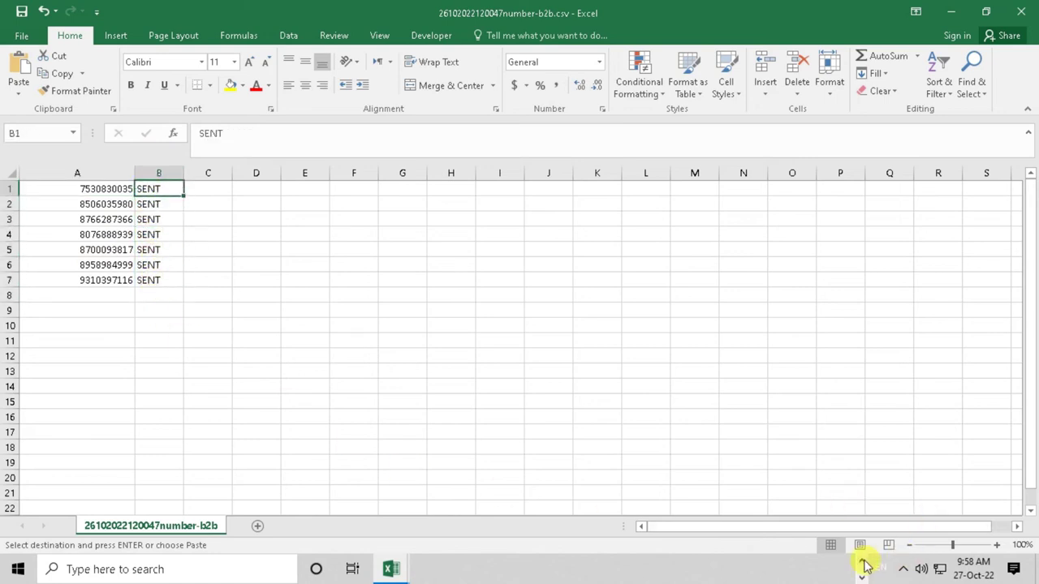
left_click(389, 570)
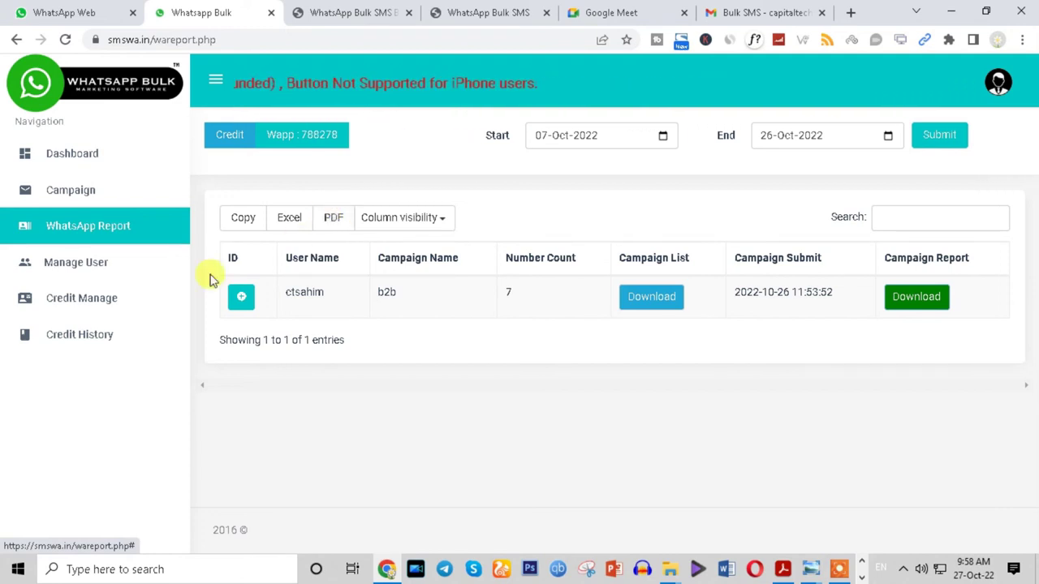
Open Manage User to list the single active User account created 2022-10-14
left_click(91, 272)
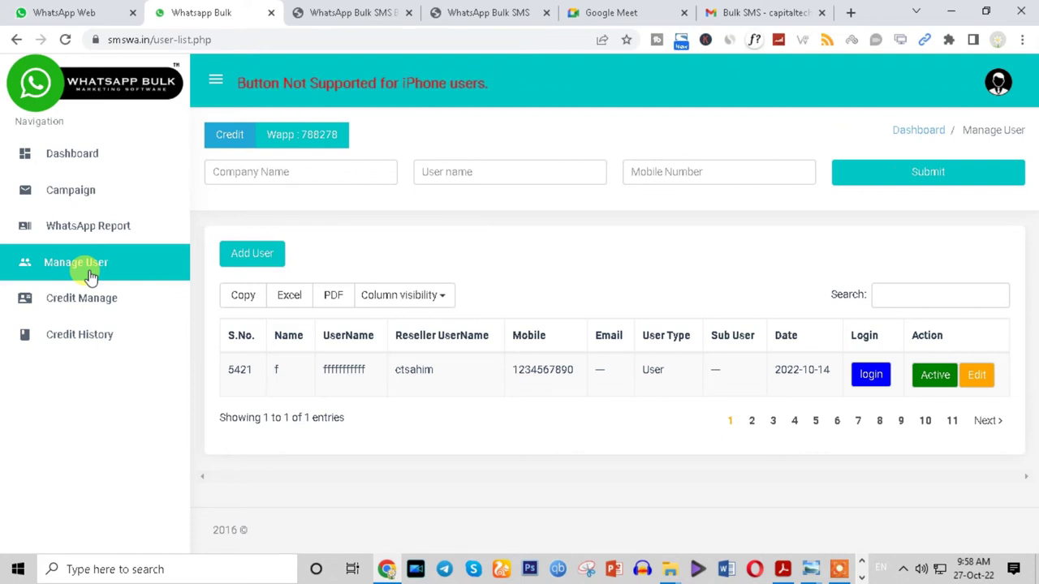
left_click(91, 303)
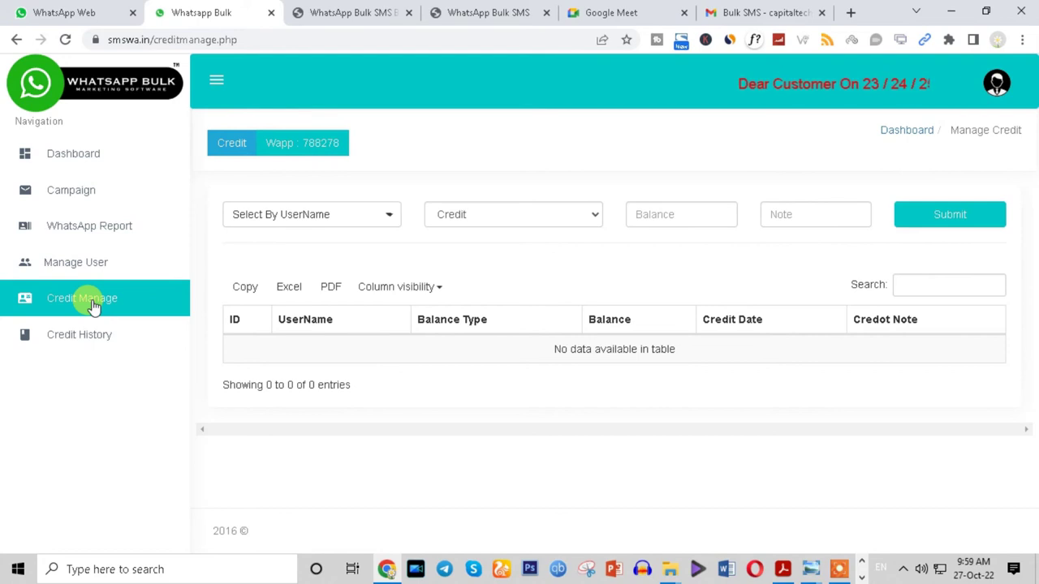
left_click(289, 214)
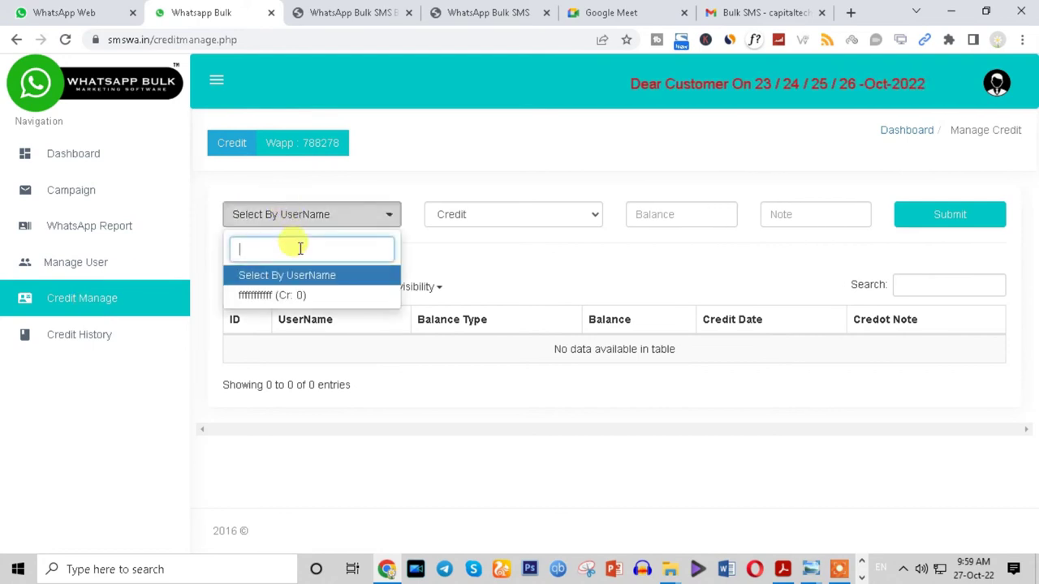
left_click(294, 297)
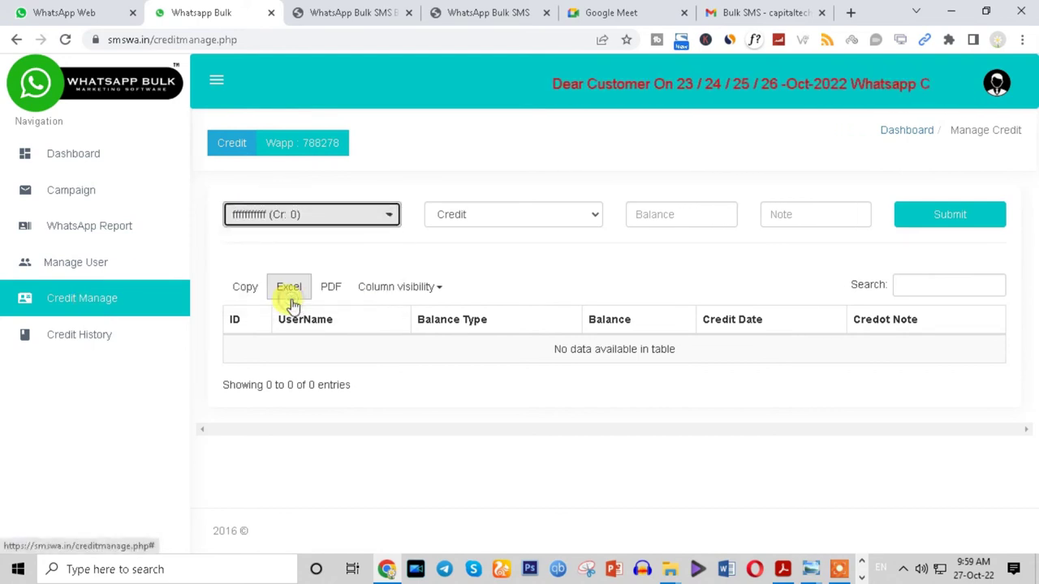
left_click(307, 224)
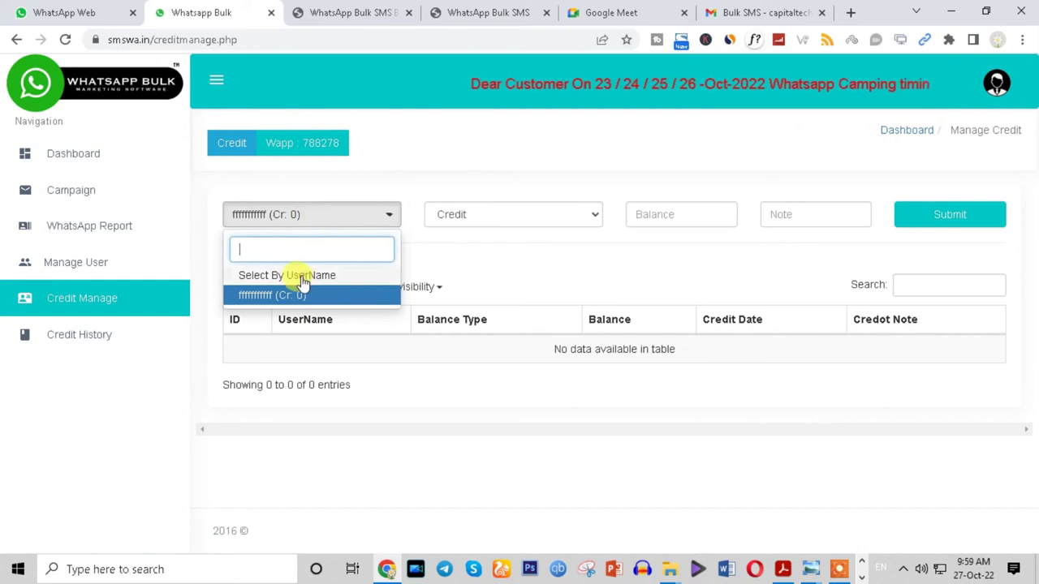
left_click(87, 266)
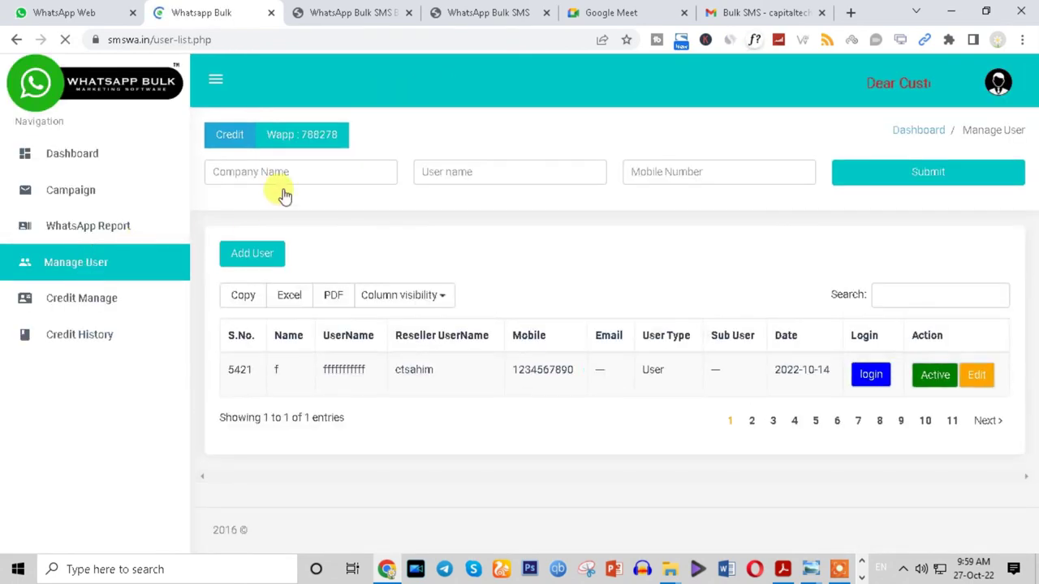
left_click(274, 257)
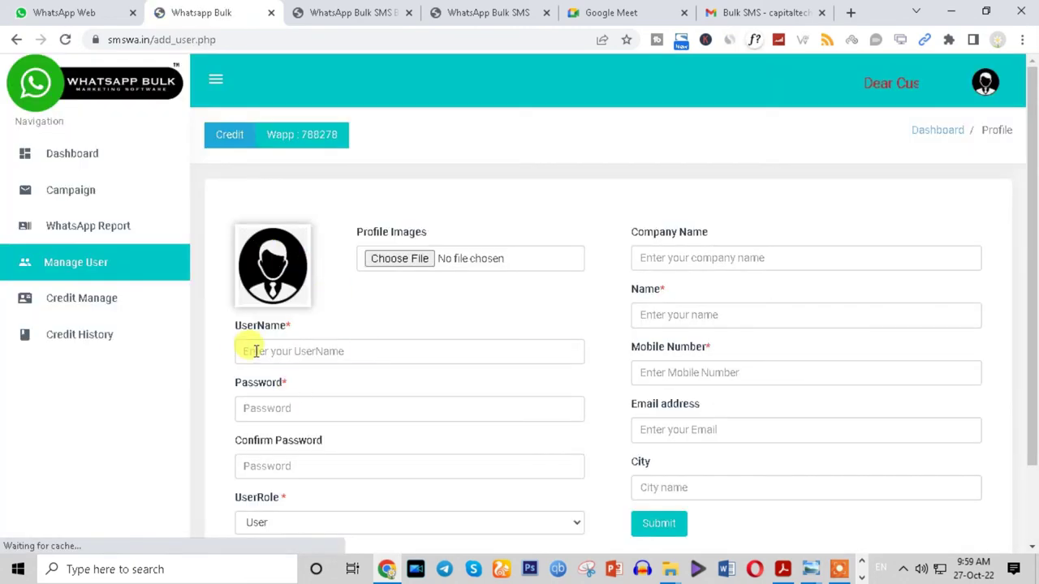
Look over the Add User form fields and UserRole options like Reseller, then view the four-entry Credit History
left_click(256, 351)
scroll(1032, 274, "down", 2)
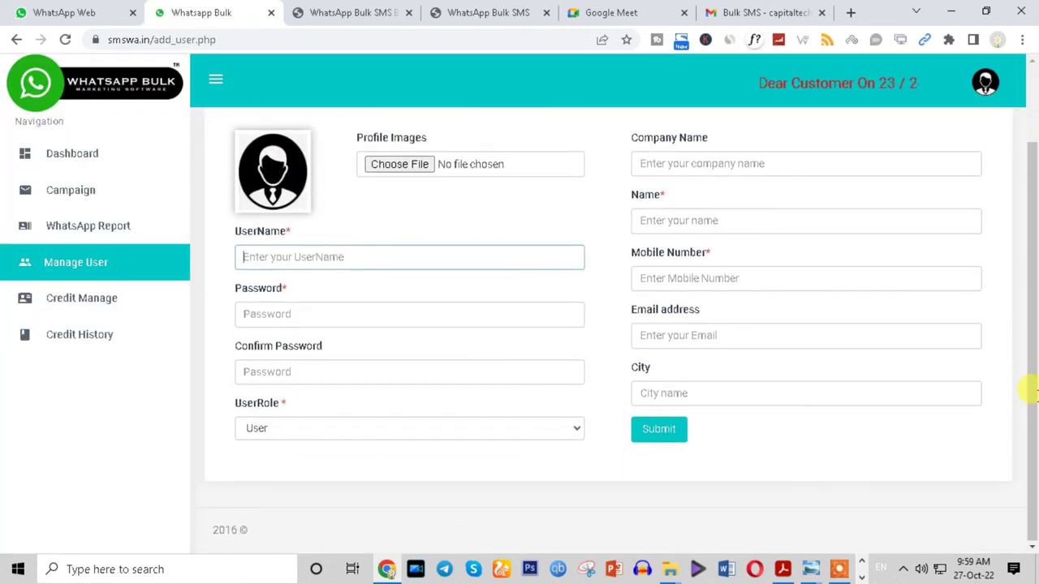
left_click(269, 314)
left_click(290, 359)
left_click(288, 427)
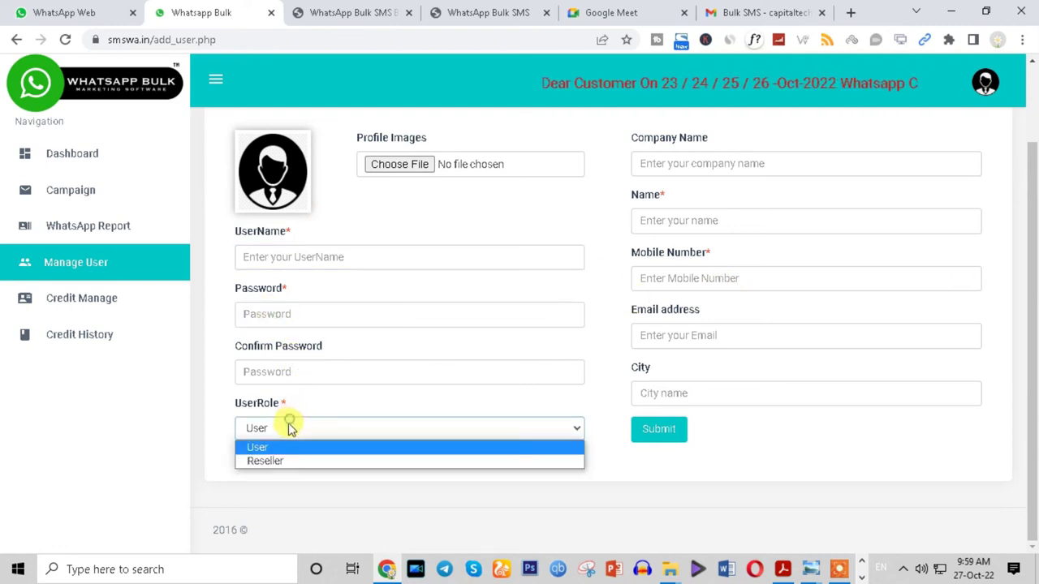
left_click(277, 447)
left_click(322, 432)
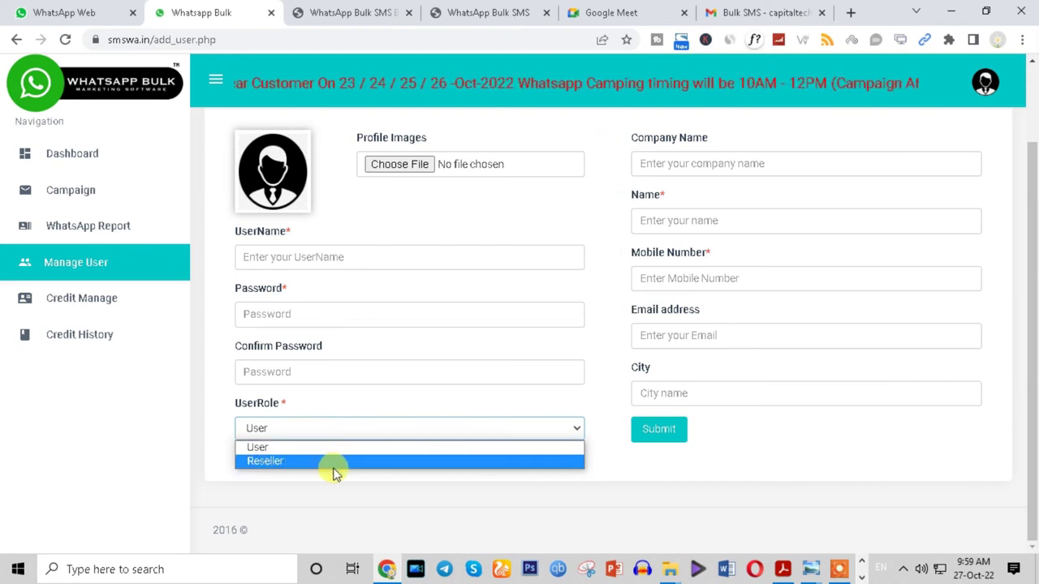
left_click(81, 341)
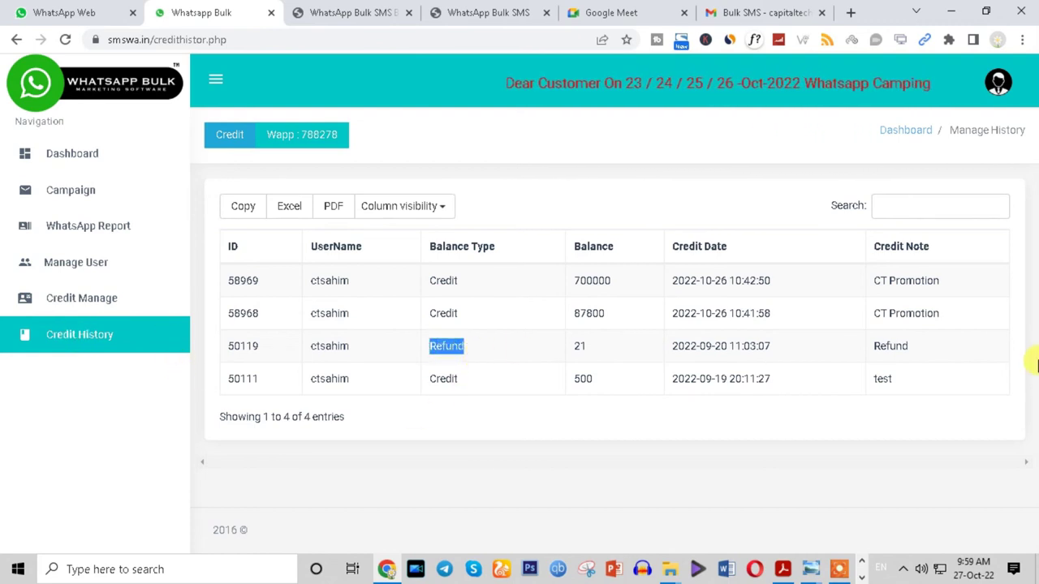
Show Credit Manage with 788278 Wapp credit and an empty table, and select the panel's web address
left_click(73, 300)
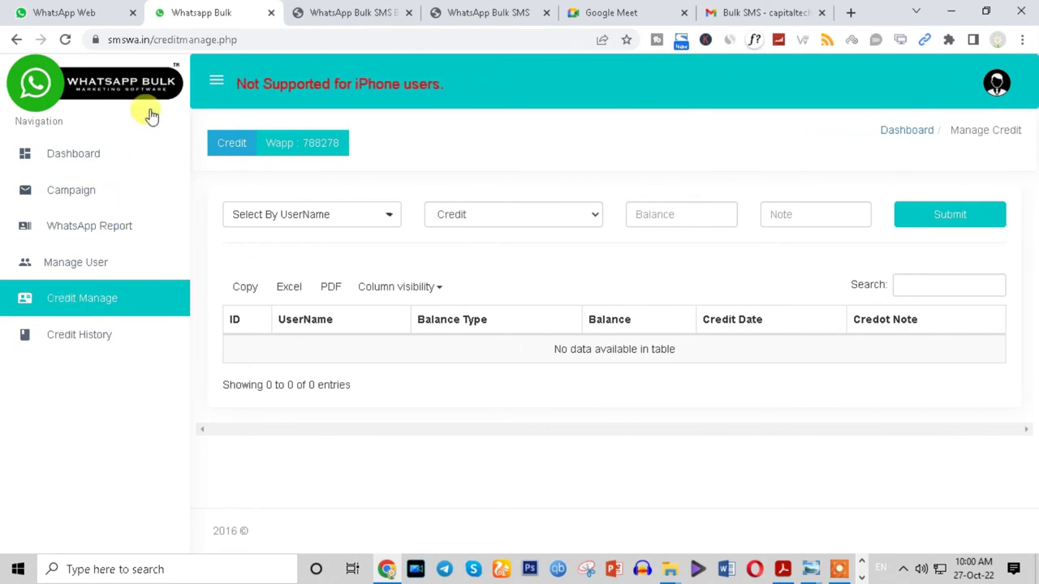
left_click_drag(188, 39, 108, 38)
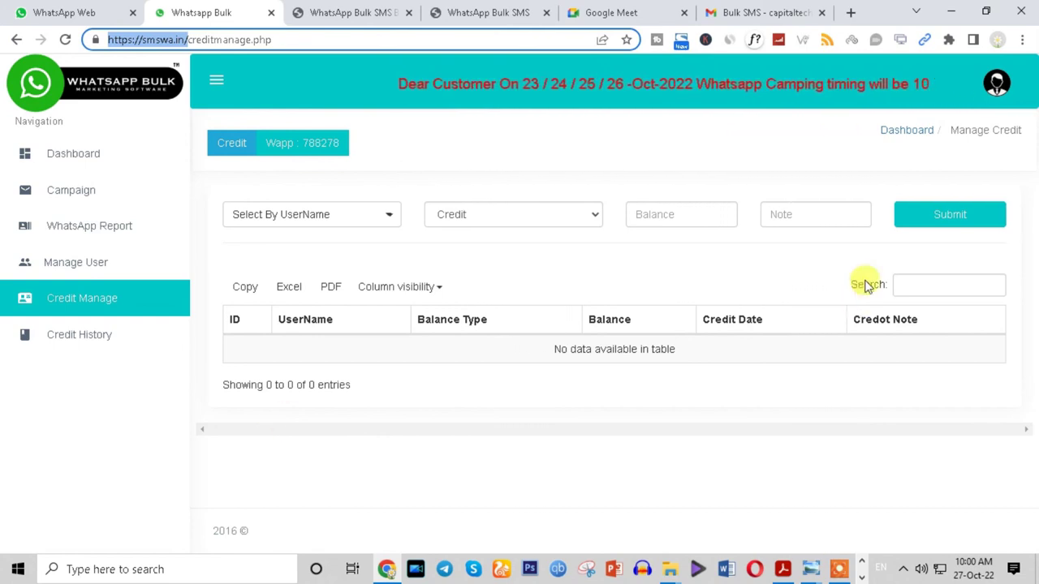
Log out and sign in with the other account's username and password, reaching the 10192457-credit dashboard
left_click(995, 84)
left_click(965, 191)
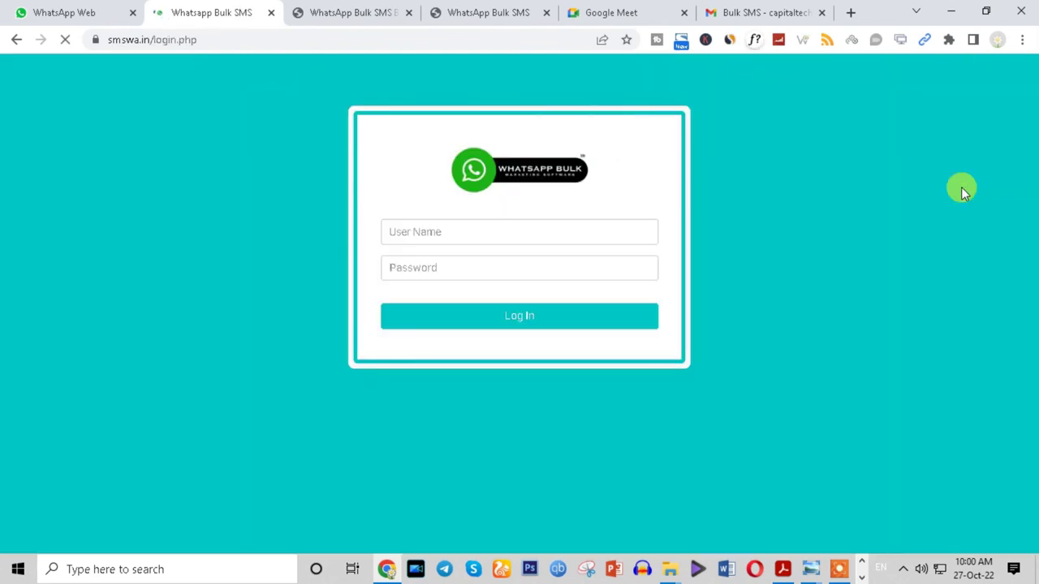
left_click(523, 230)
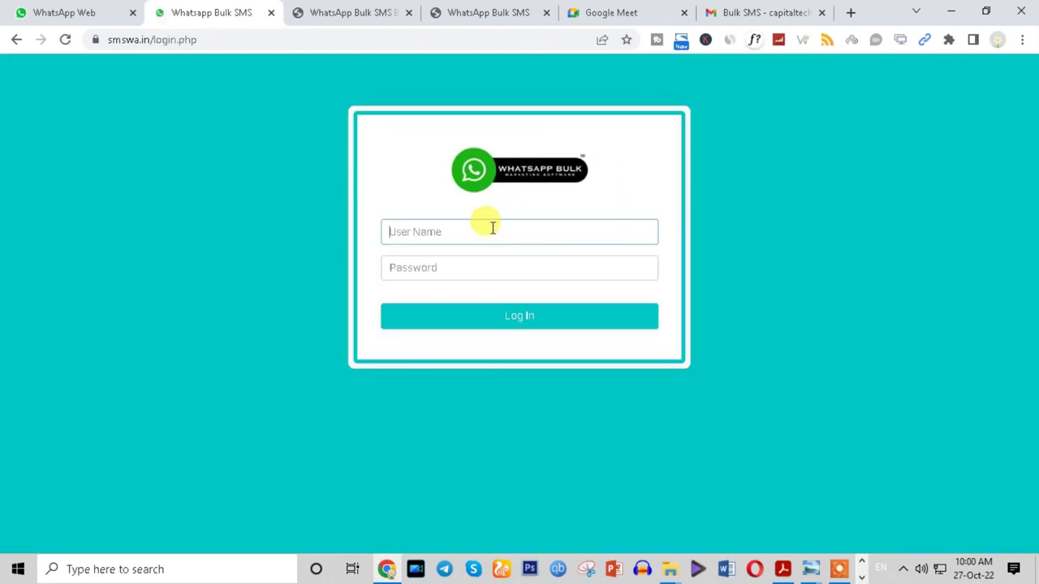
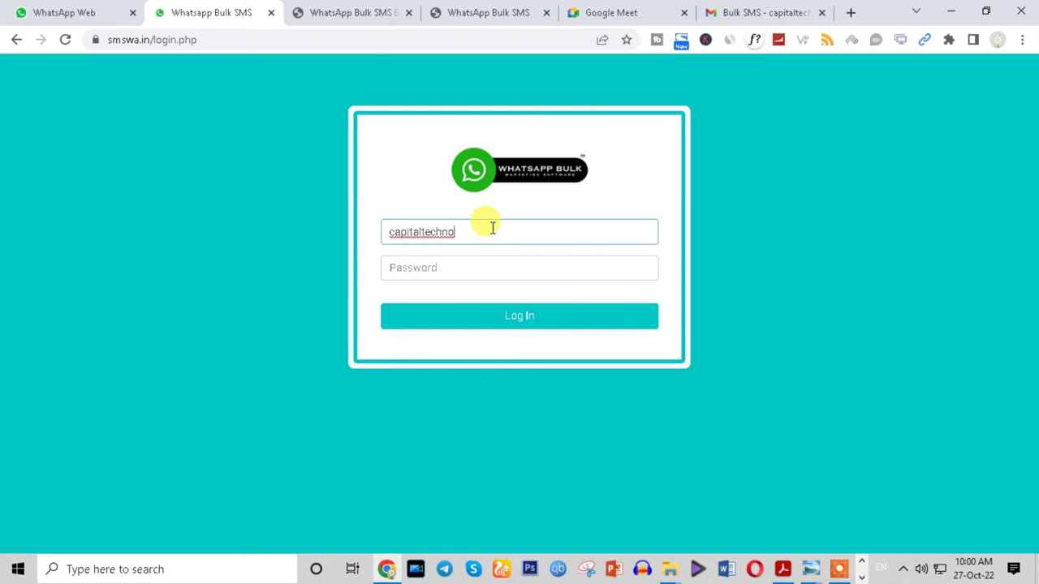
left_click(438, 271)
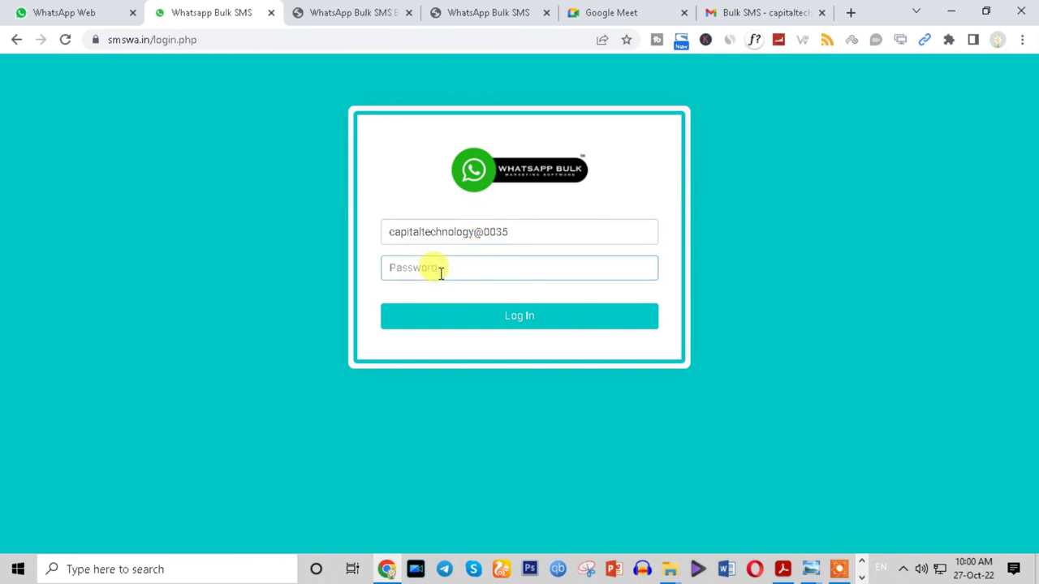
left_click(438, 271)
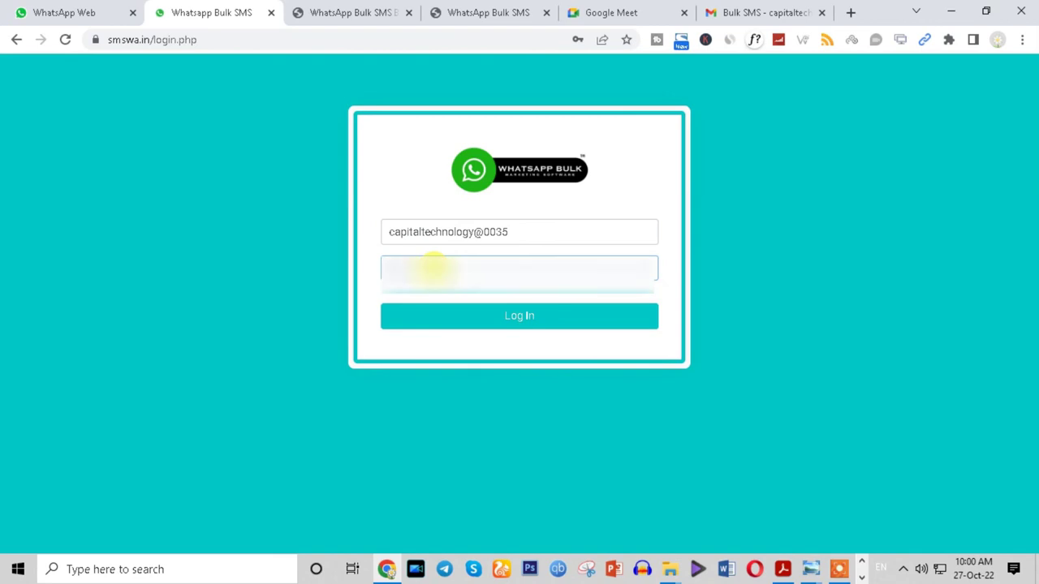
left_click(466, 328)
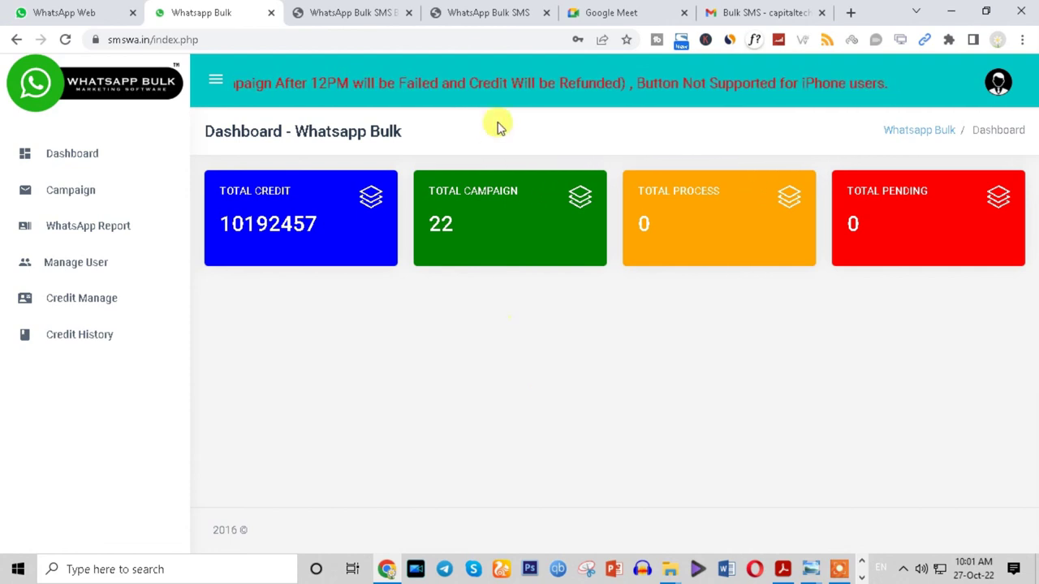
left_click(479, 11)
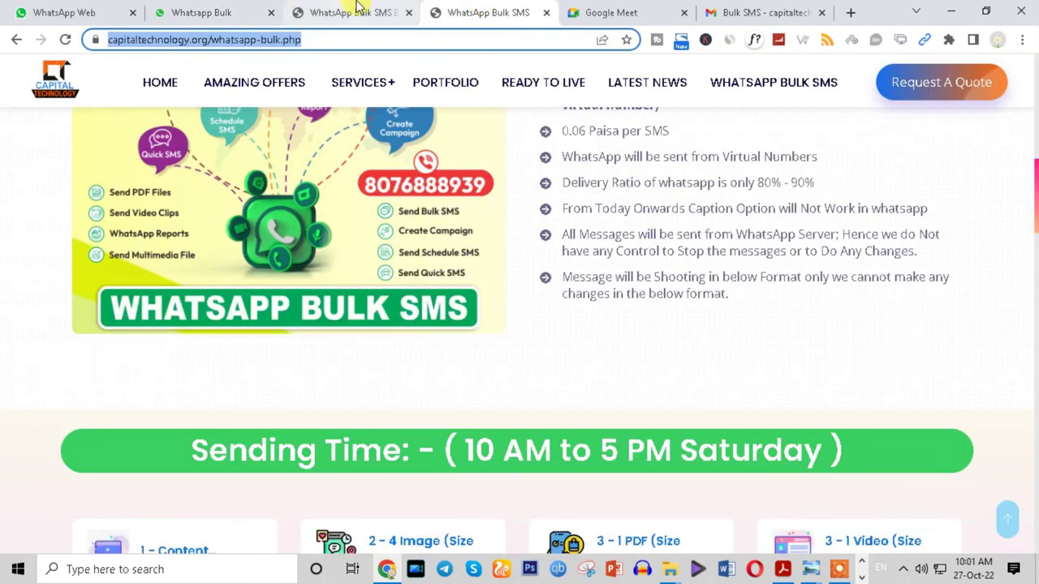
Scroll through and highlight the four pricing plans, ₹0.10p to ₹0.05p per SMS, down to the demo login
mouse_move(1031, 193)
left_mouse_down()
mouse_move(1033, 351)
mouse_move(1029, 292)
left_mouse_up()
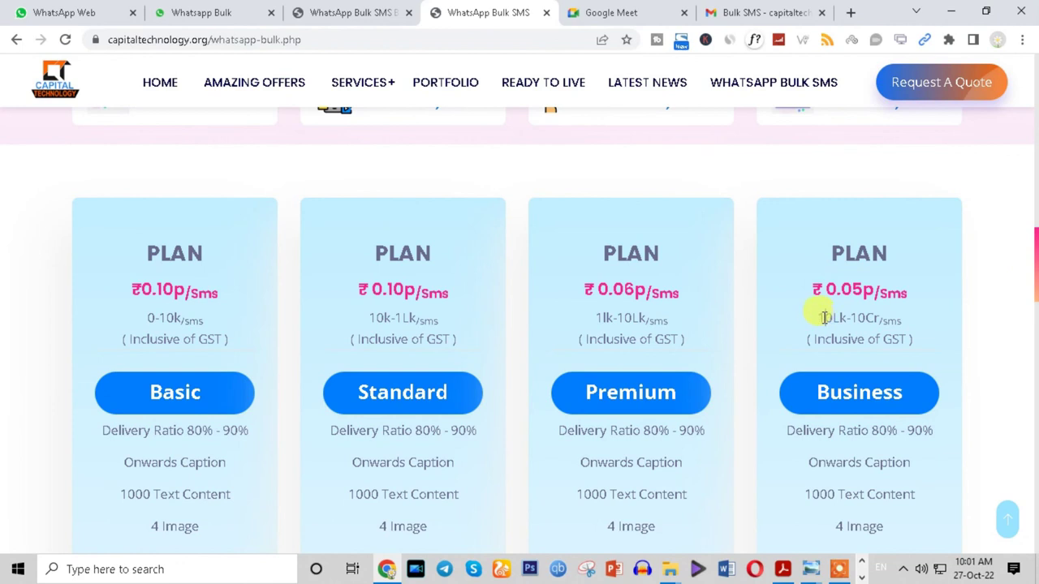
left_click_drag(822, 318, 898, 326)
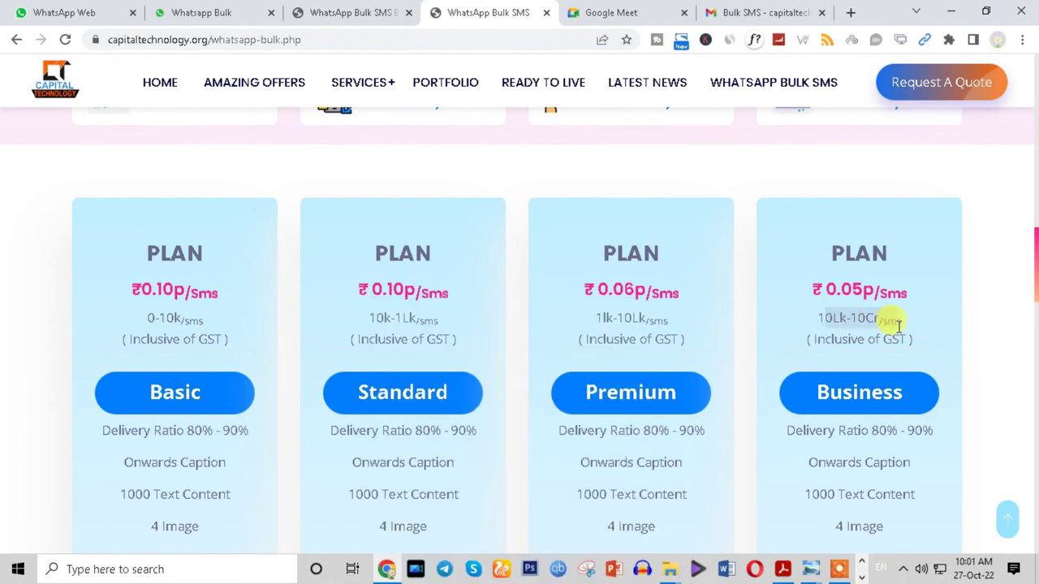
left_click_drag(146, 318, 1020, 401)
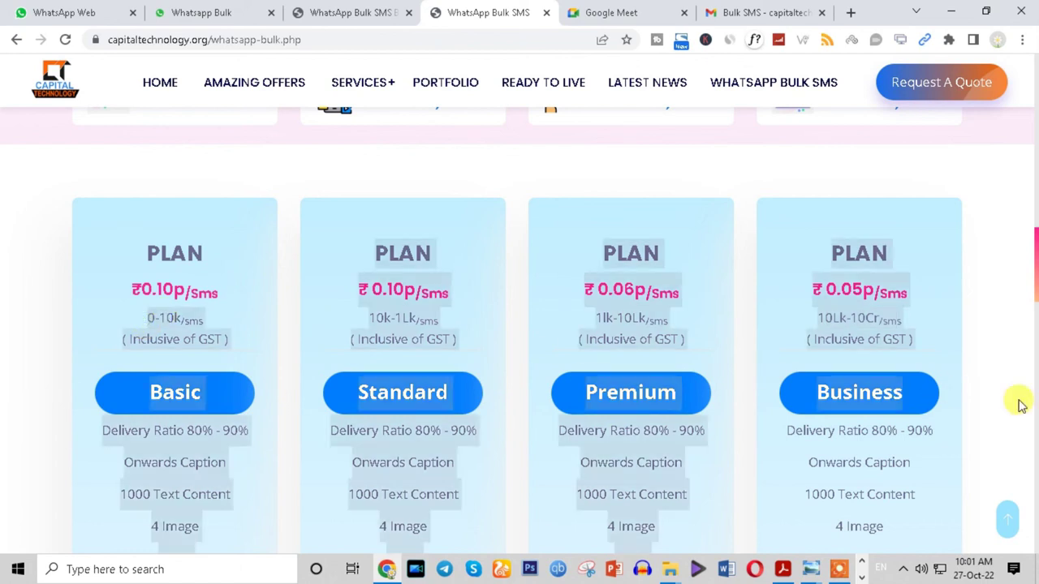
left_click_drag(1034, 274, 1037, 331)
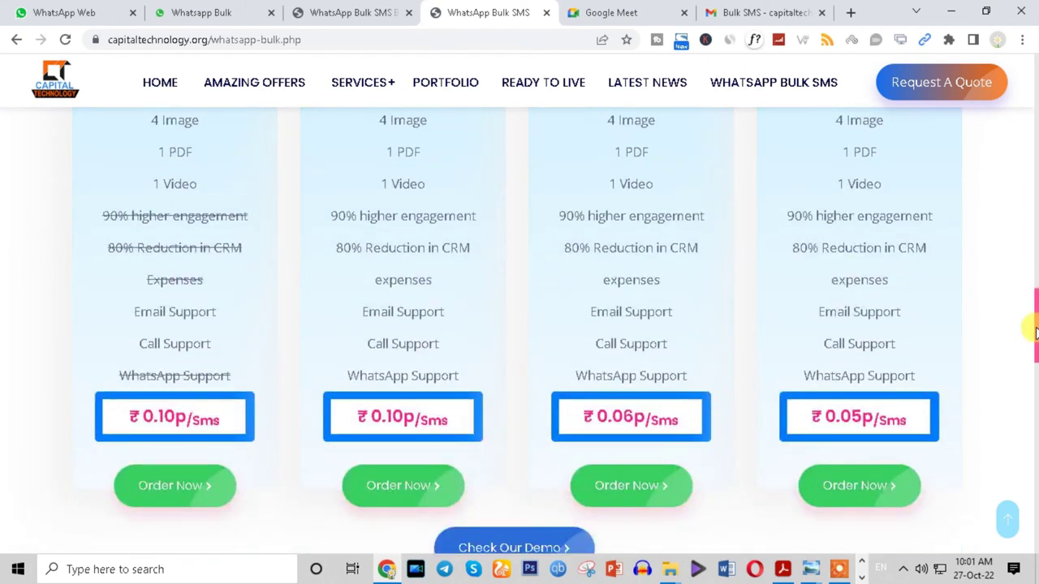
mouse_move(1035, 331)
left_mouse_down()
mouse_move(1036, 375)
mouse_move(1035, 209)
left_mouse_up()
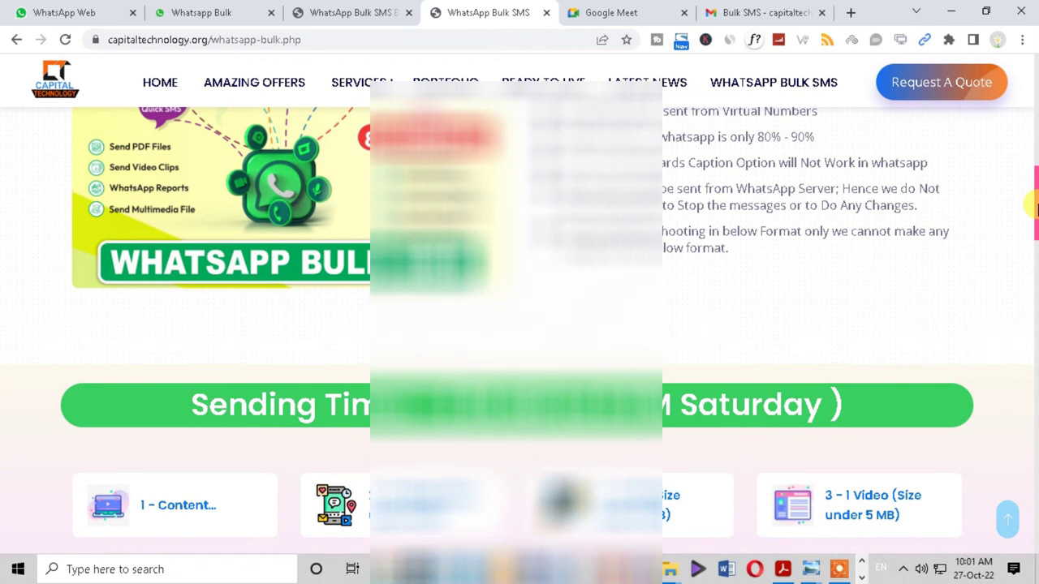
mouse_move(1035, 235)
left_mouse_down()
mouse_move(1035, 388)
mouse_move(1028, 380)
left_mouse_up()
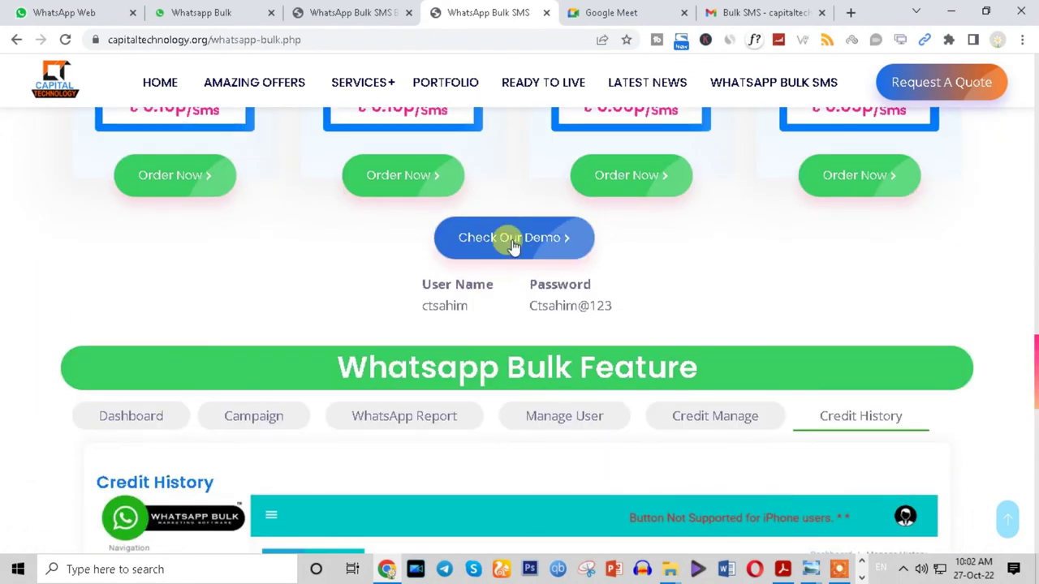
left_click(510, 242)
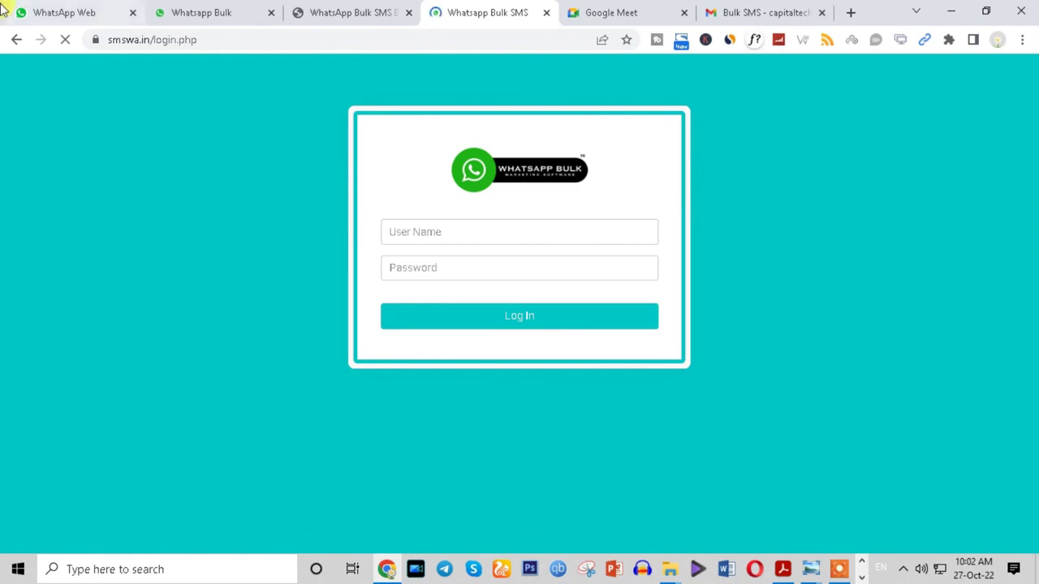
left_click(17, 39)
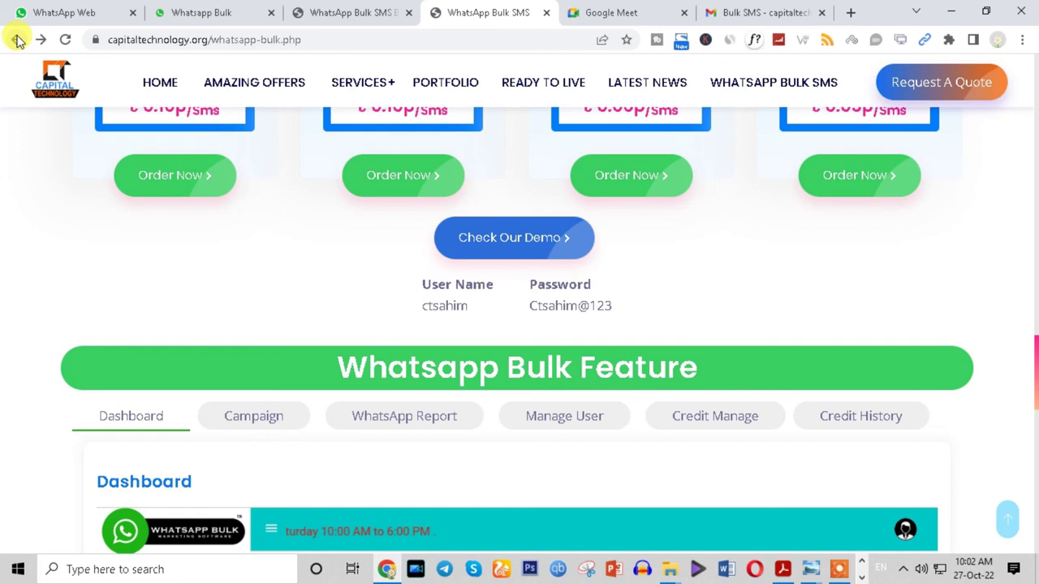
Scroll back to the top to the Boost your business intro advertising 0.06 Paisa per SMS
left_click_drag(1032, 373, 1035, 233)
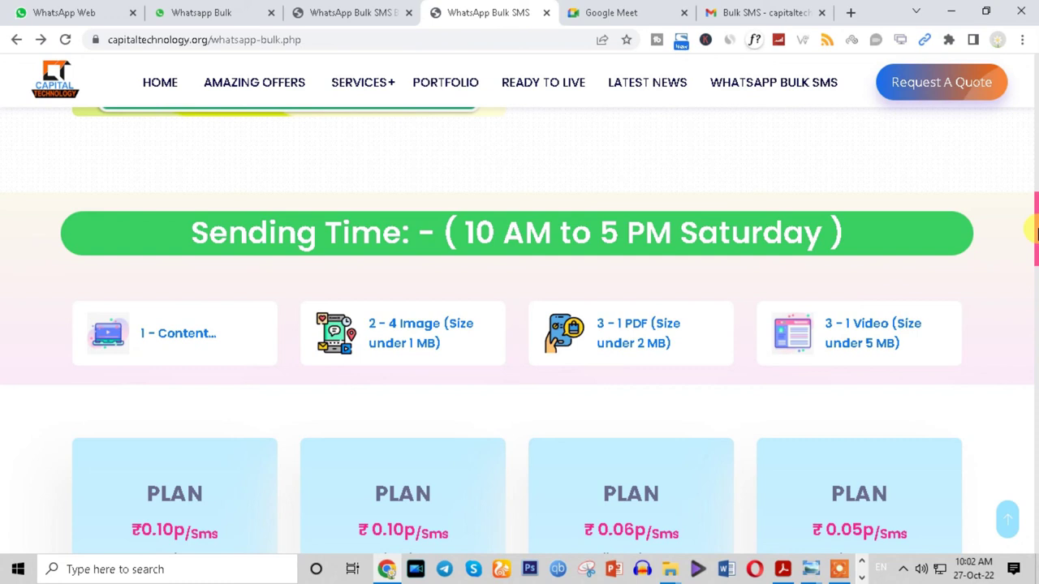
left_click_drag(1036, 233, 1036, 97)
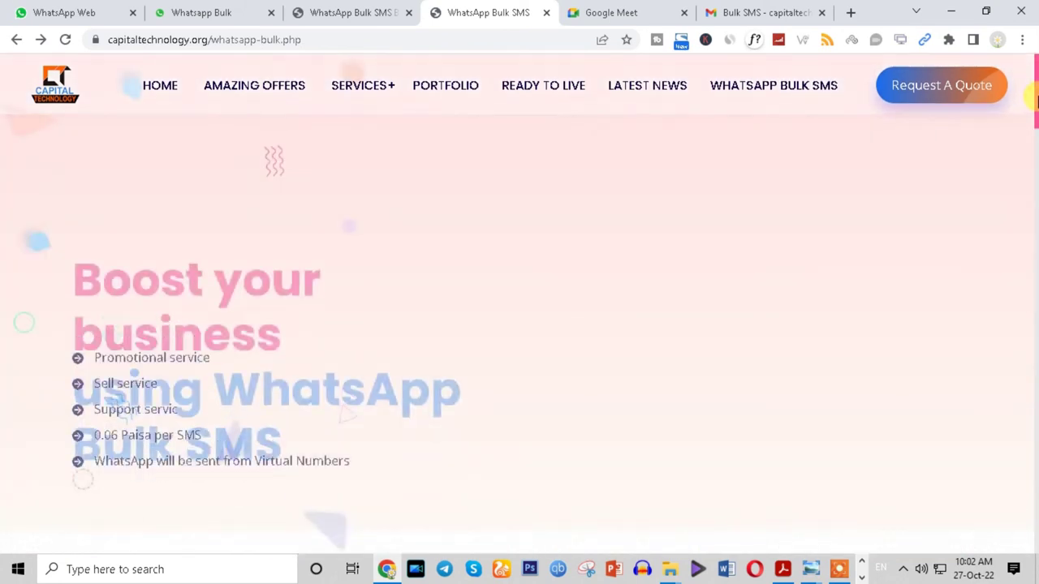